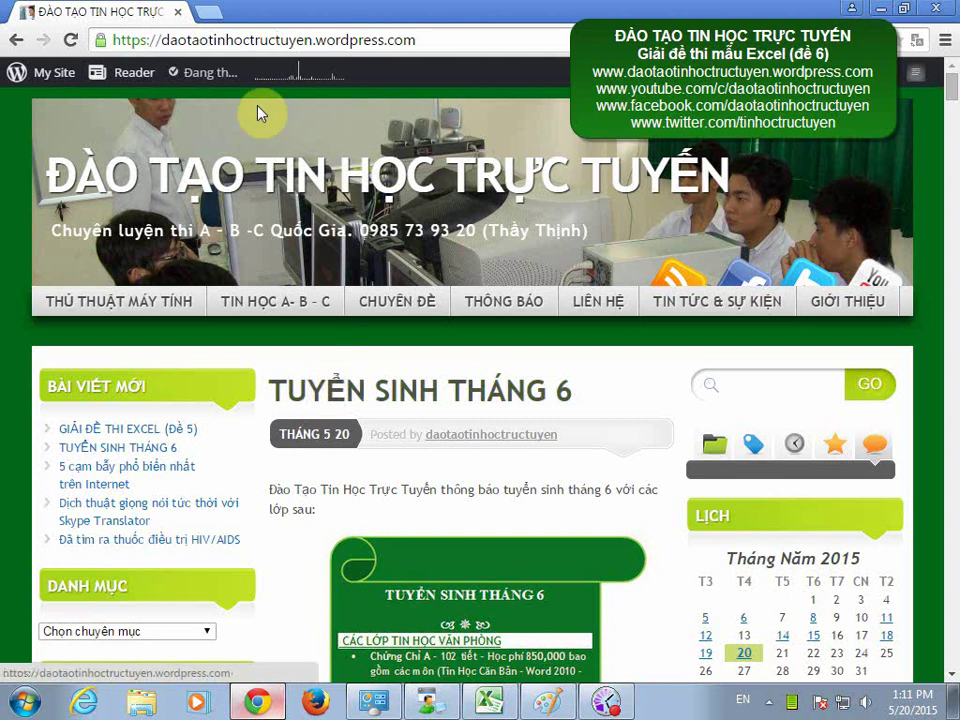
Switch from the browser to the scanned exam sheet tr80.jpg in Paint.
drag(450, 39, 222, 36)
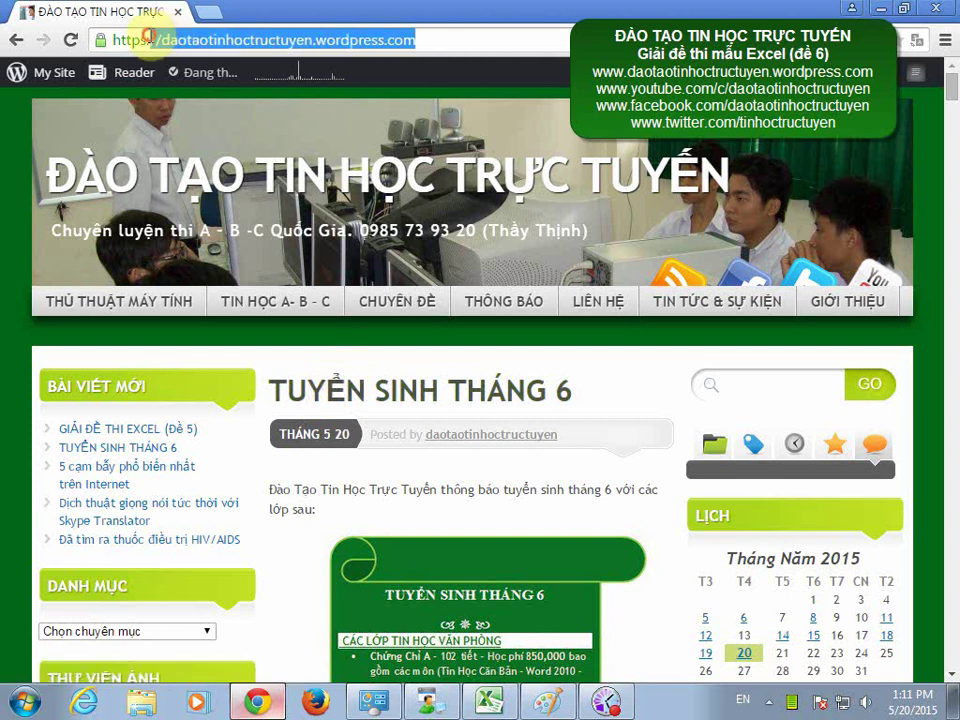
click(352, 39)
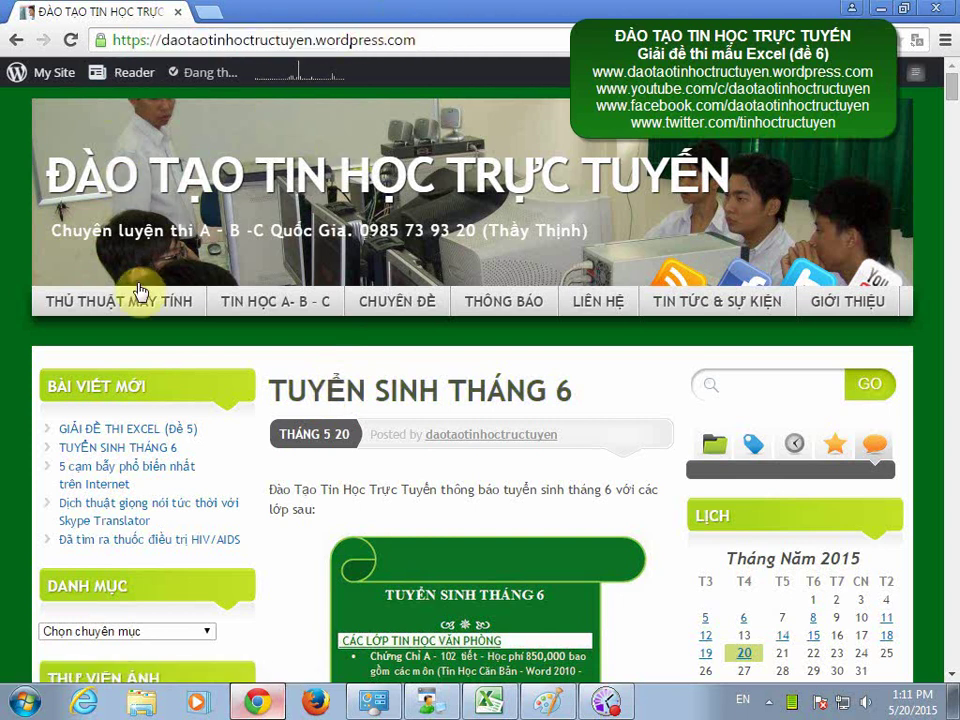
mouse_move(264, 306)
mouse_move(270, 360)
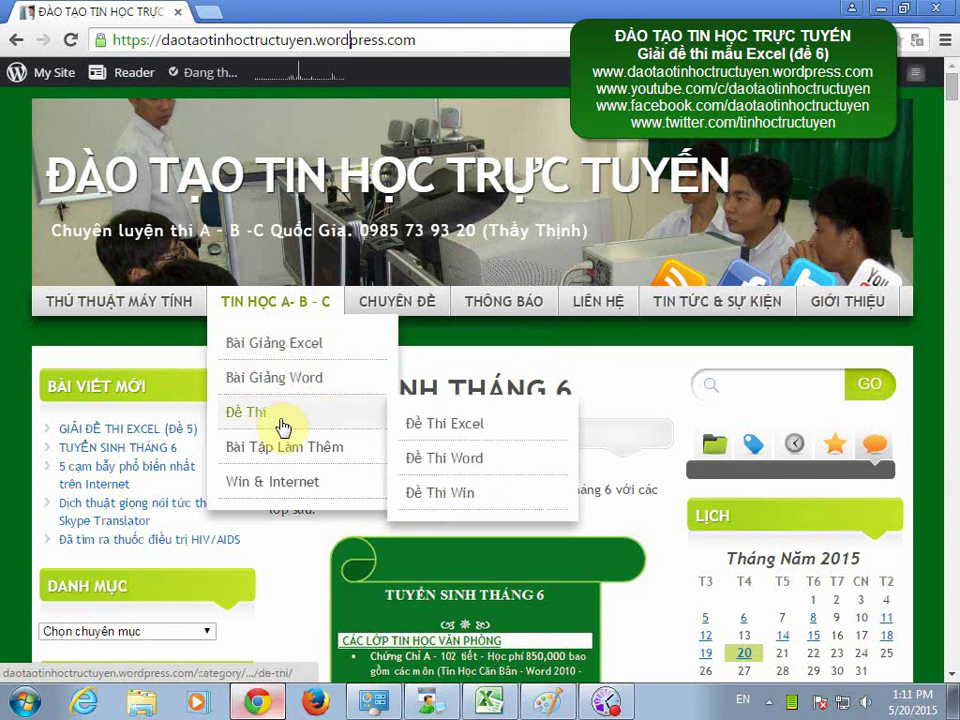
mouse_move(458, 308)
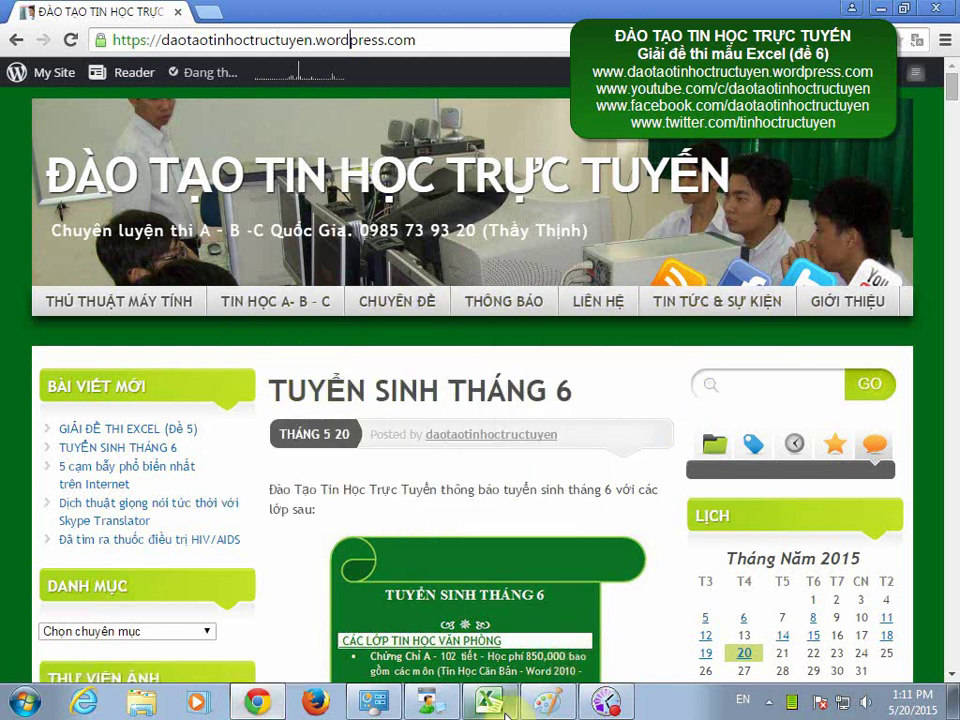
click(547, 702)
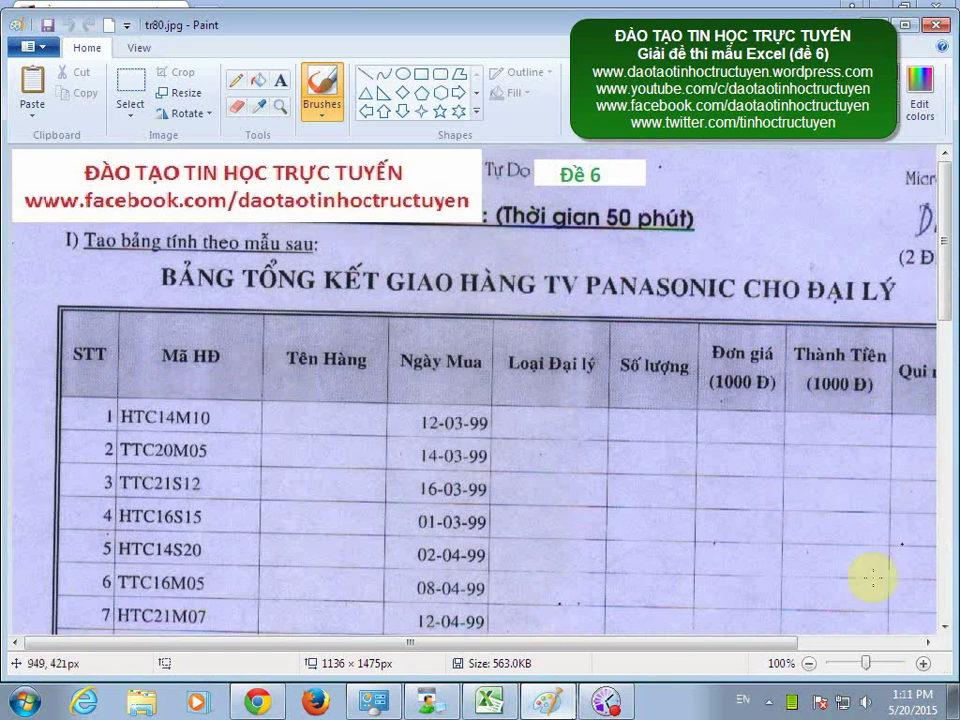
Underline 'Loại Đại lý', the quoted H, 'TP HCM' and 'Tỉnh' in green in requirement 1.
drag(771, 643, 788, 643)
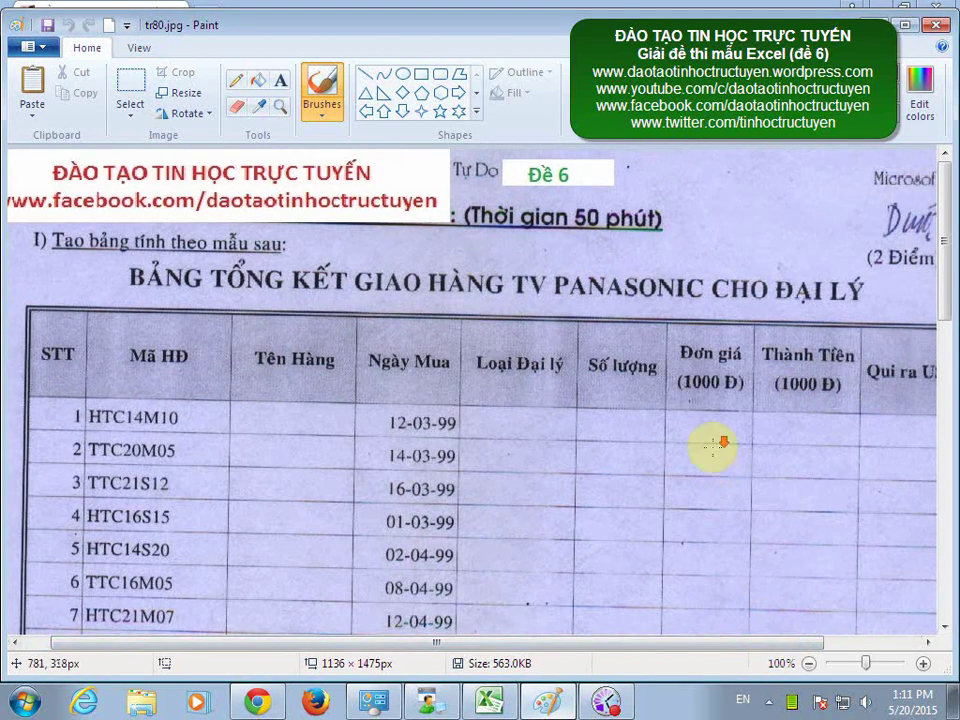
scroll(714, 441, down, 3)
scroll(712, 448, down, 6)
scroll(707, 446, down, 6)
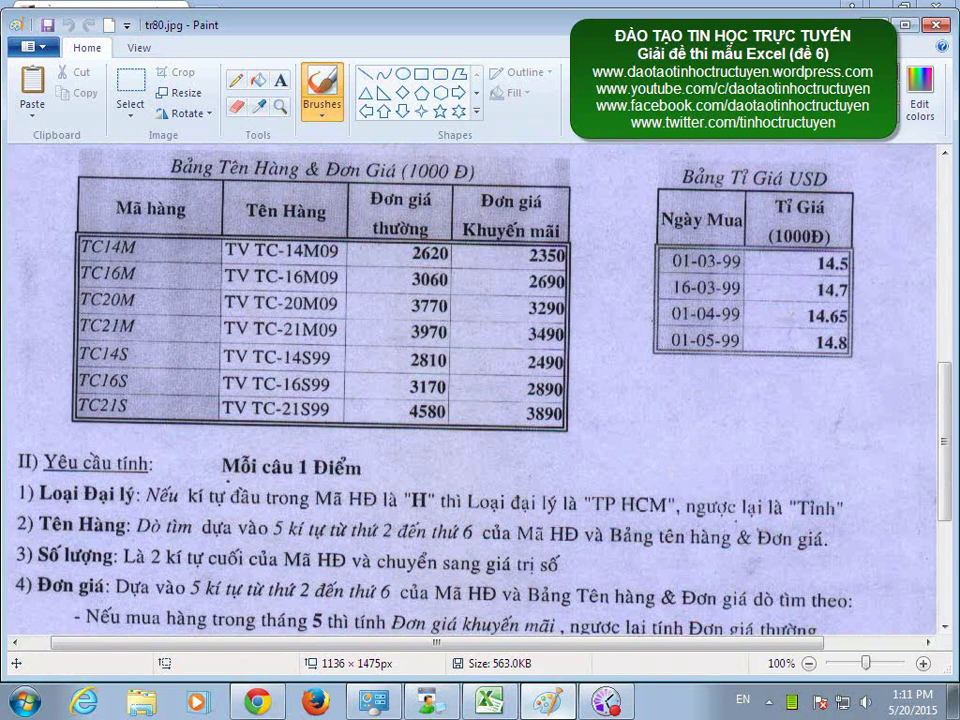
click(46, 494)
drag(46, 500, 253, 510)
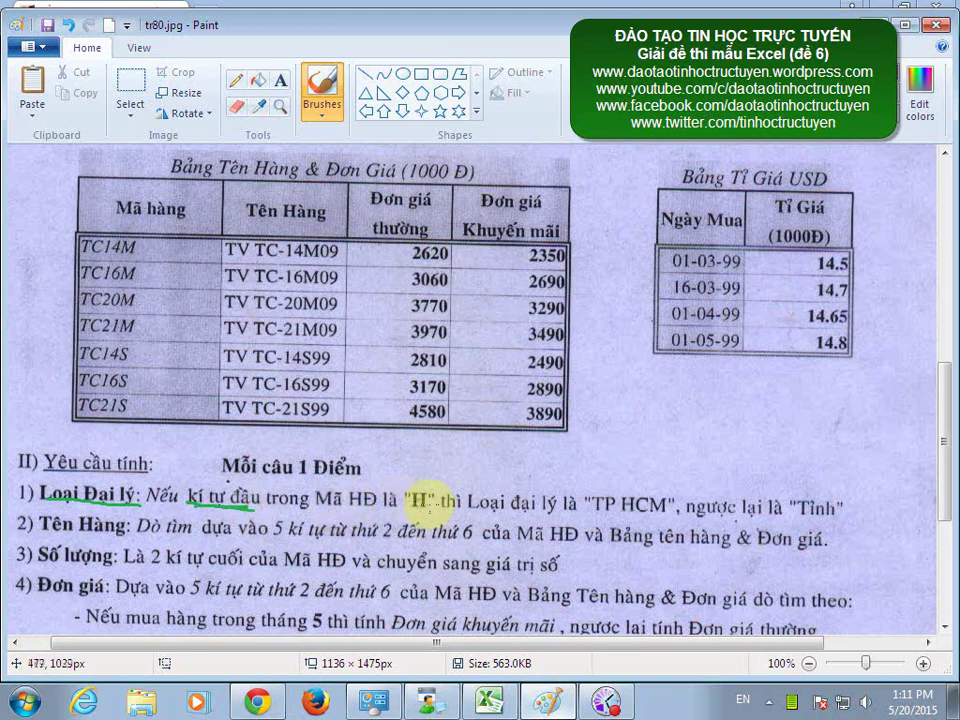
drag(403, 515, 436, 514)
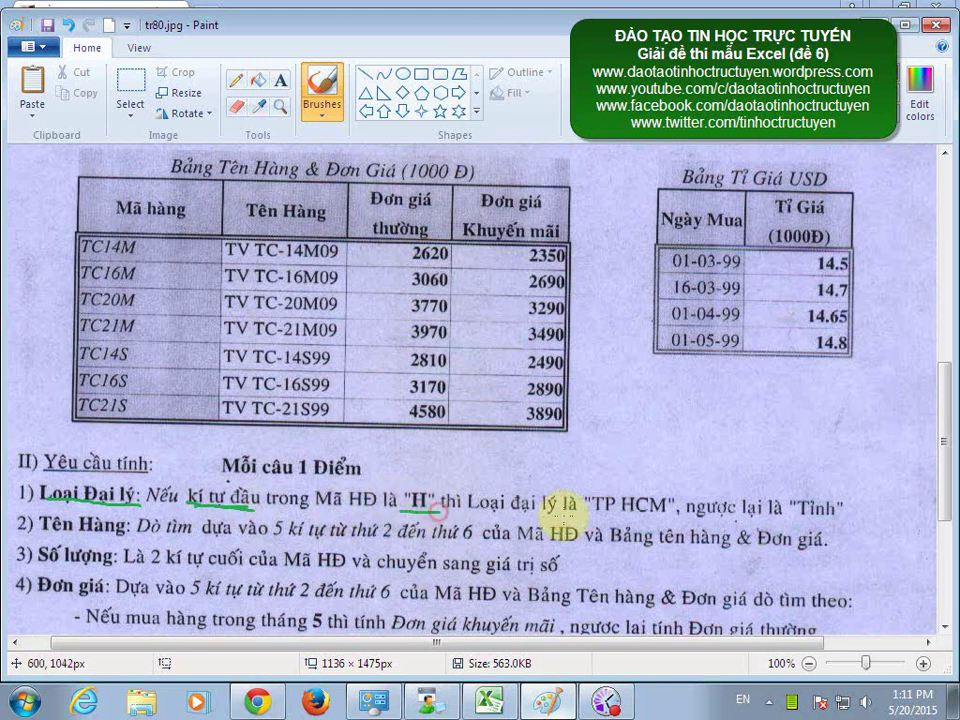
drag(597, 514, 655, 512)
drag(795, 514, 846, 512)
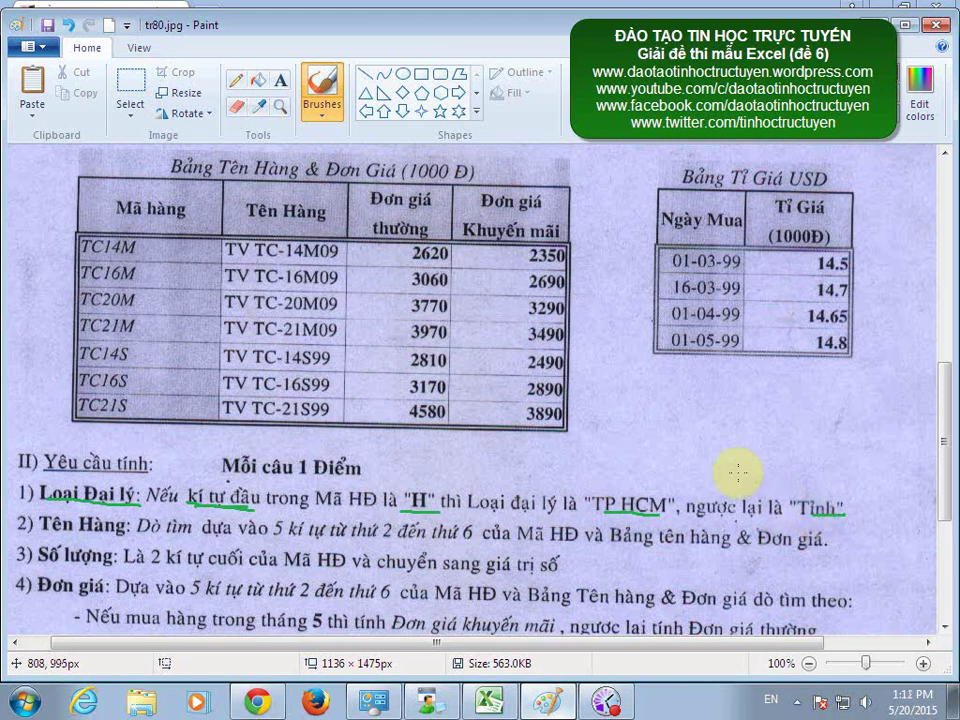
click(500, 708)
Enter =IF(LEFT(B4,1)="h","TPHCM","tinh") in E4 and copy it down to E13.
click(401, 257)
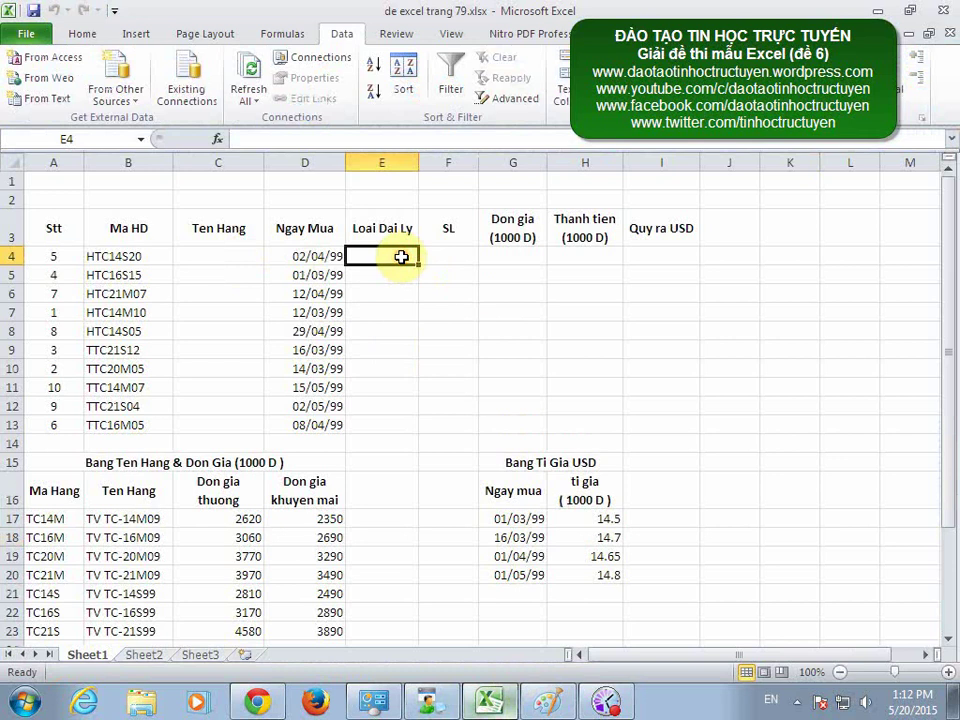
text(=)
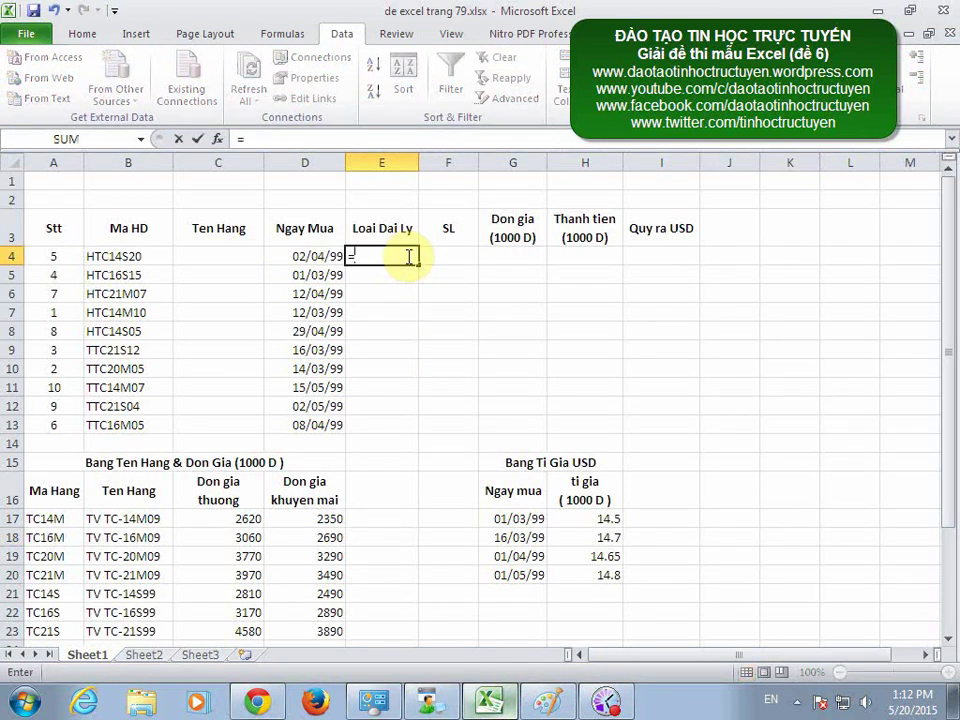
text(if()
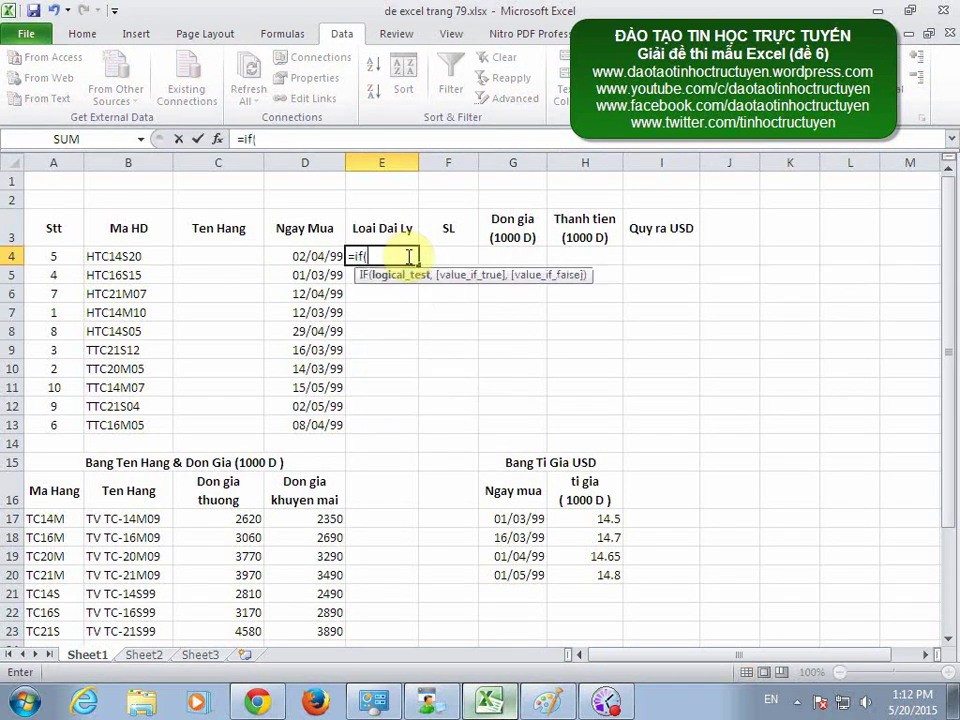
text(left()
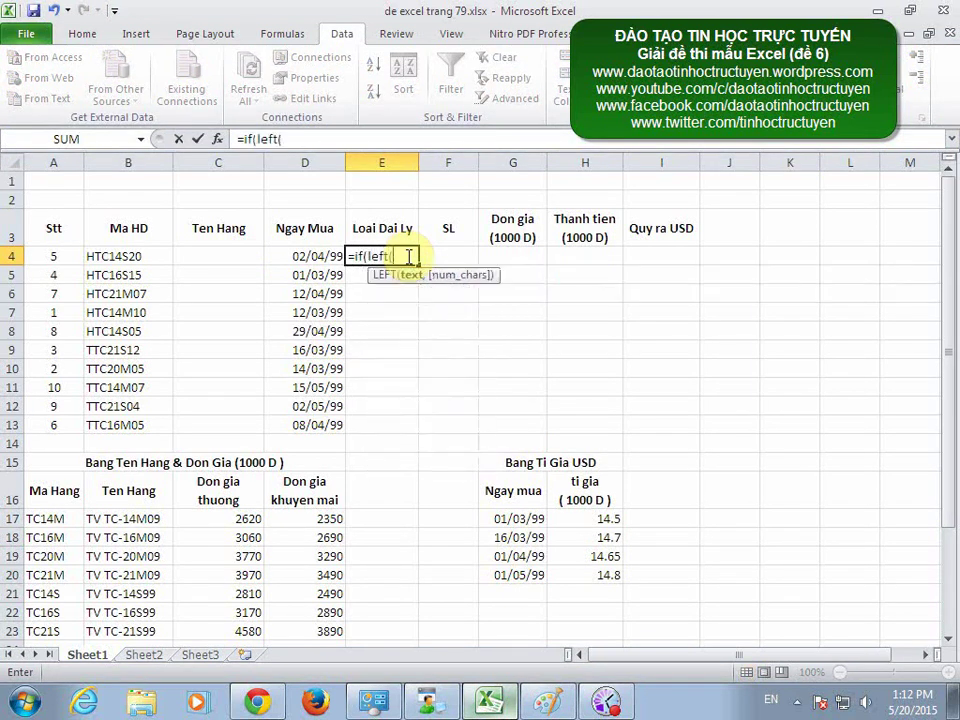
click(141, 255)
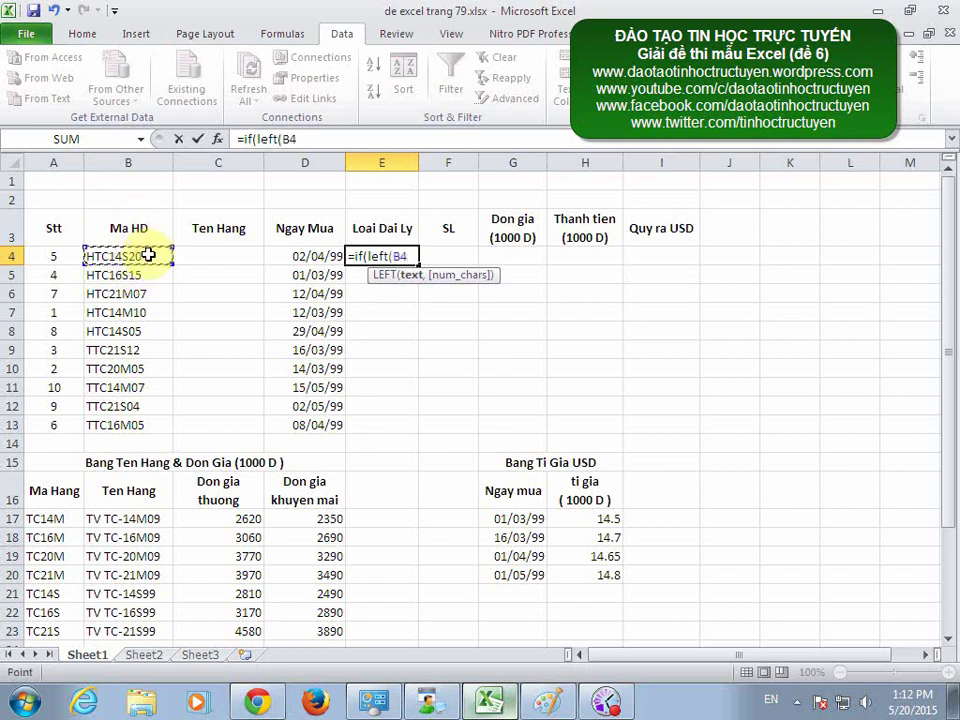
text(,1)=)
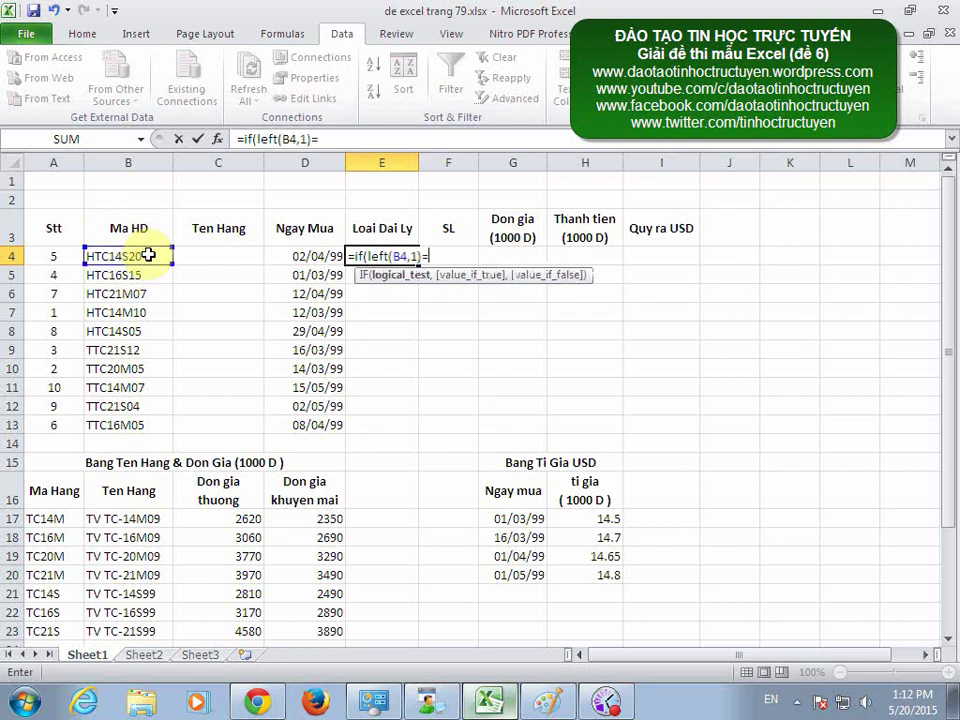
text("h","TPHCM)
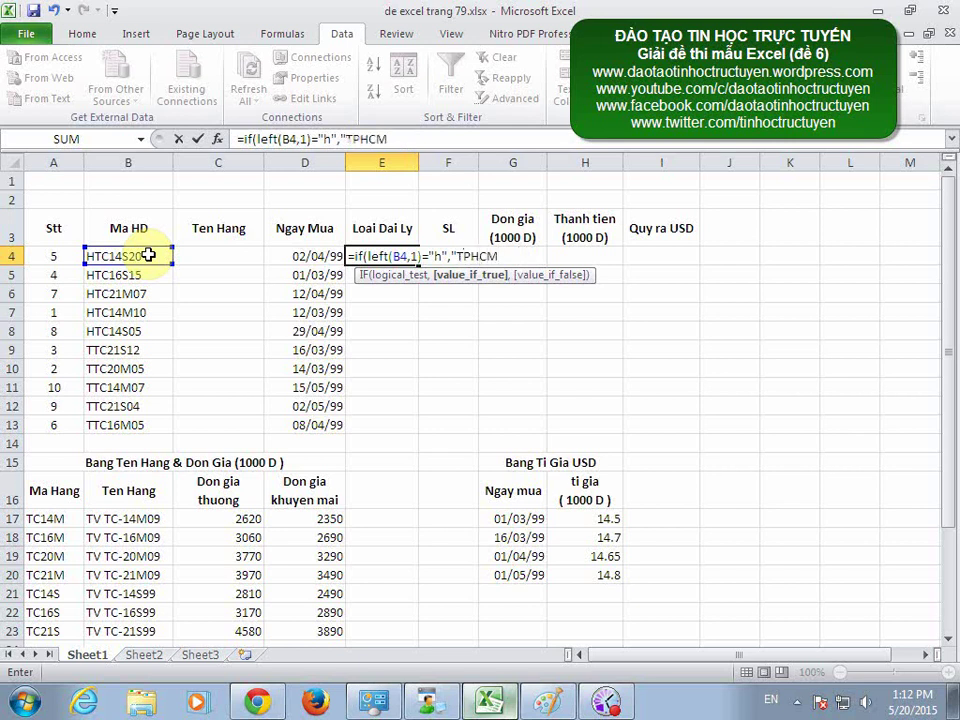
text(,"tỉnh")
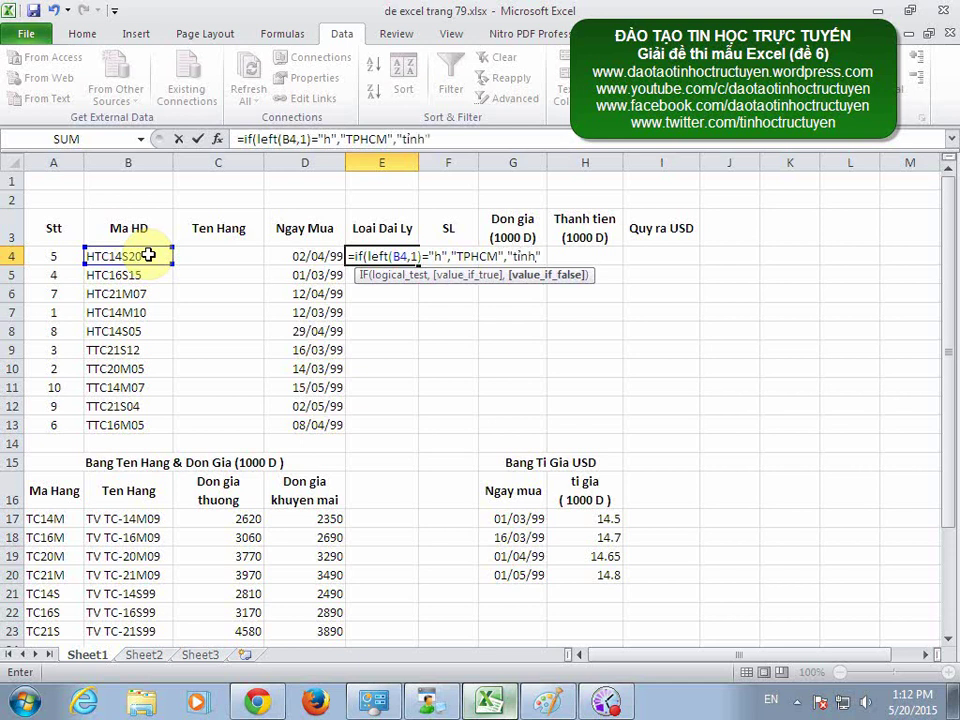
key(Return)
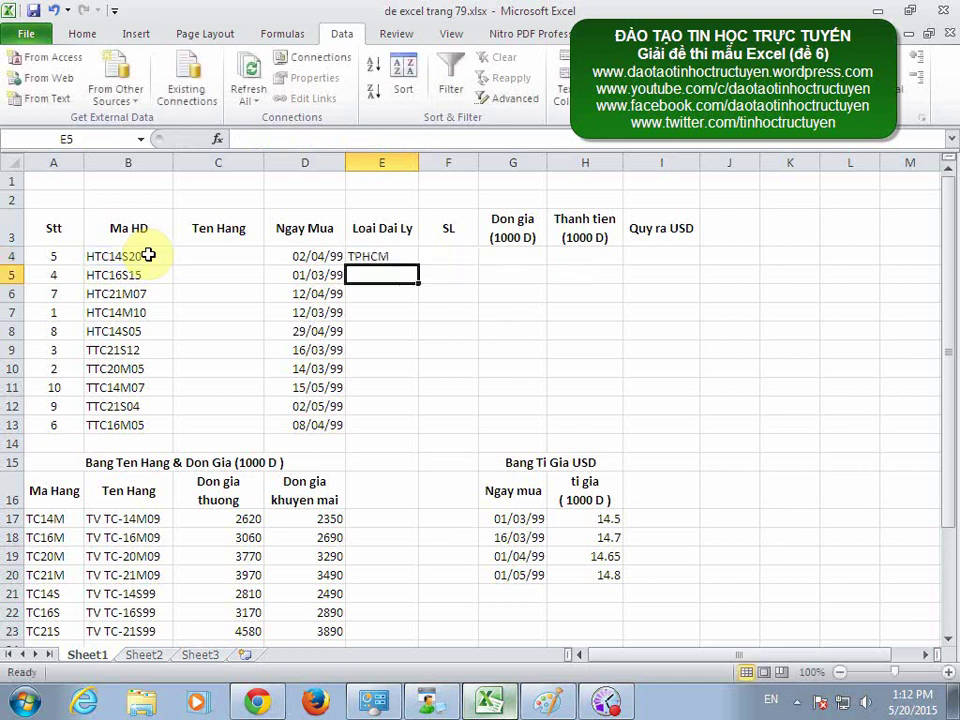
click(376, 256)
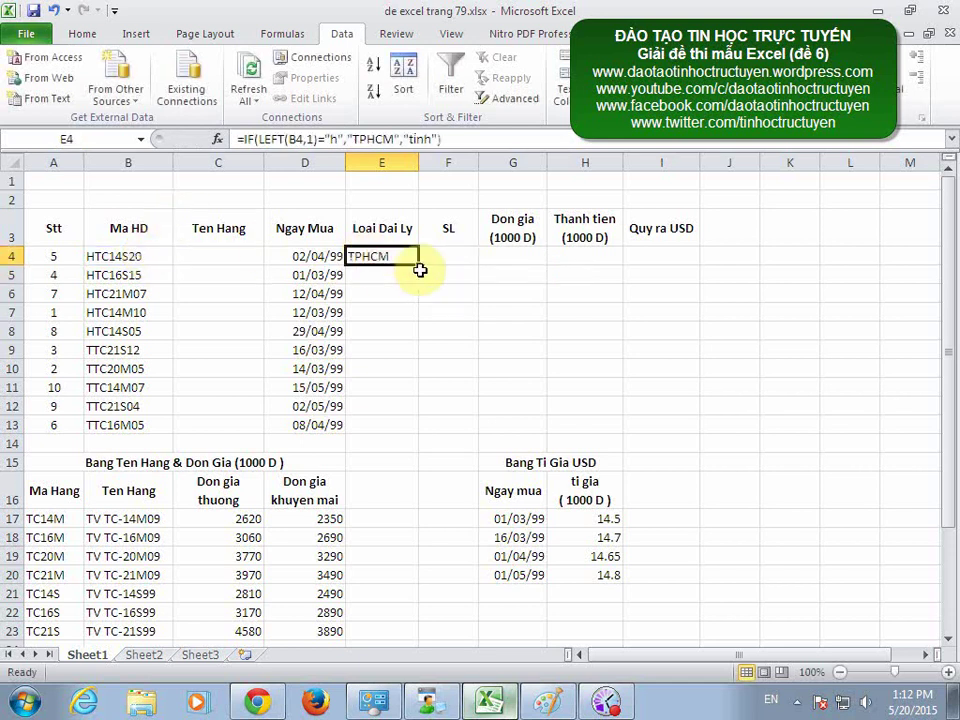
double_click(420, 265)
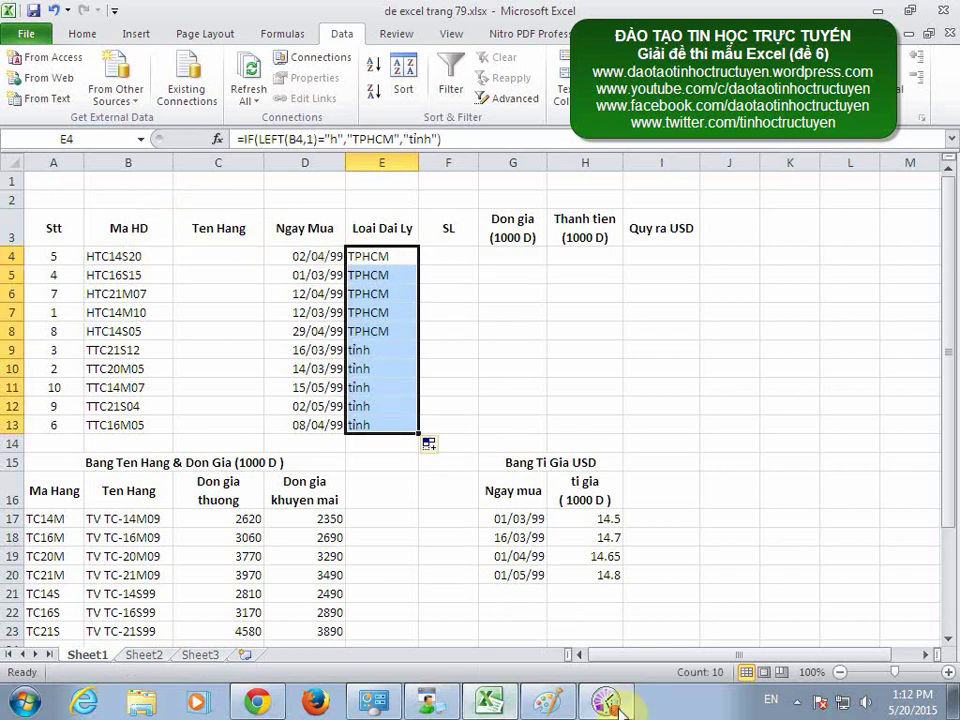
click(550, 702)
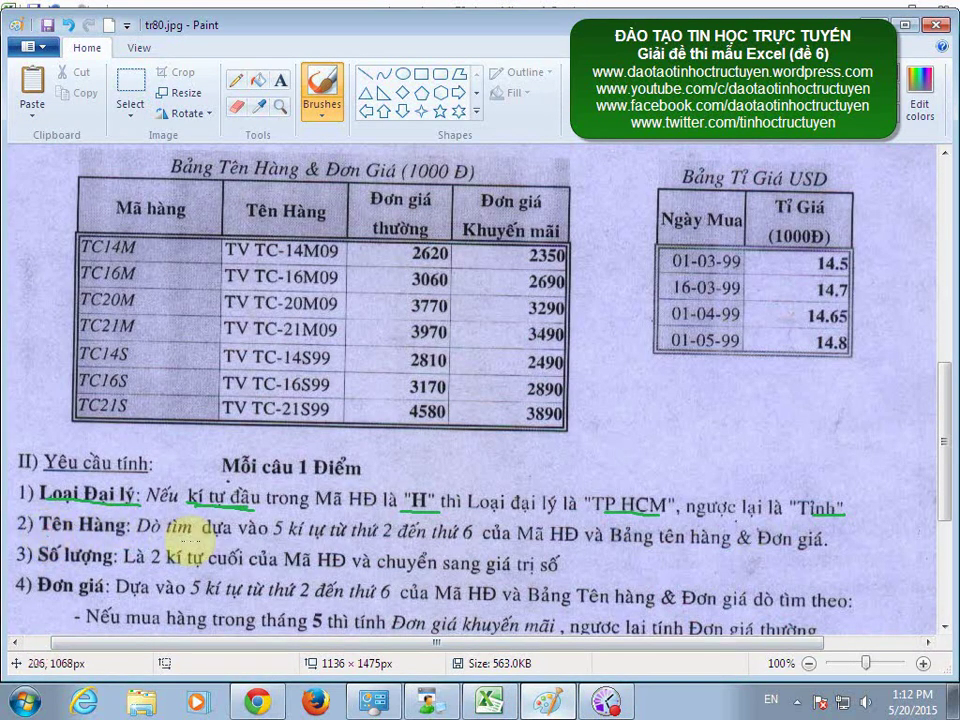
Underline 'Dò tìm', 'Bảng tên hàng & Đơn giá' and the price table title in green.
mouse_move(150, 540)
mouse_down()
mouse_move(310, 529)
mouse_move(470, 541)
mouse_move(427, 526)
mouse_move(270, 529)
mouse_up()
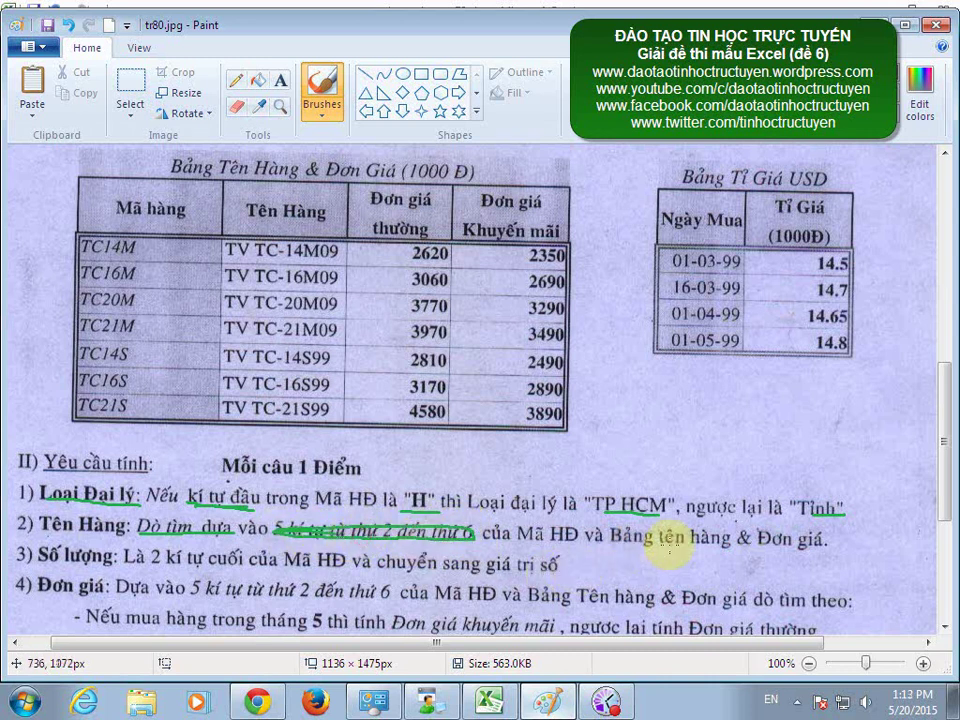
drag(618, 548, 834, 550)
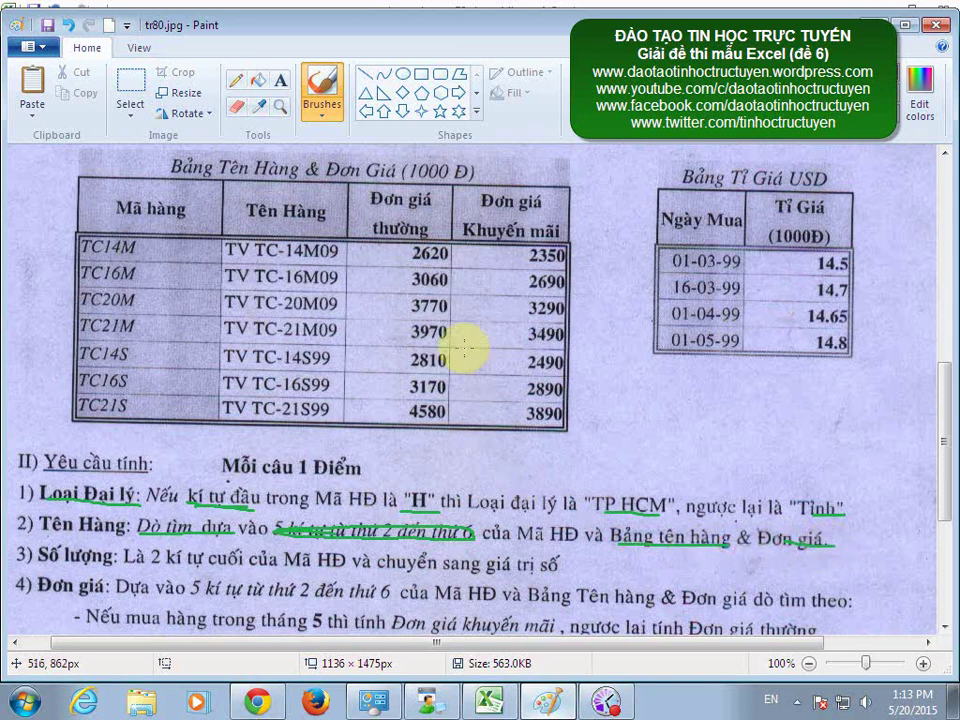
drag(172, 171, 420, 182)
Enter =VLOOKUP(MID(B4,2,5),$A$17:$D$23,2,0) in C4 and copy it down to C13.
click(492, 702)
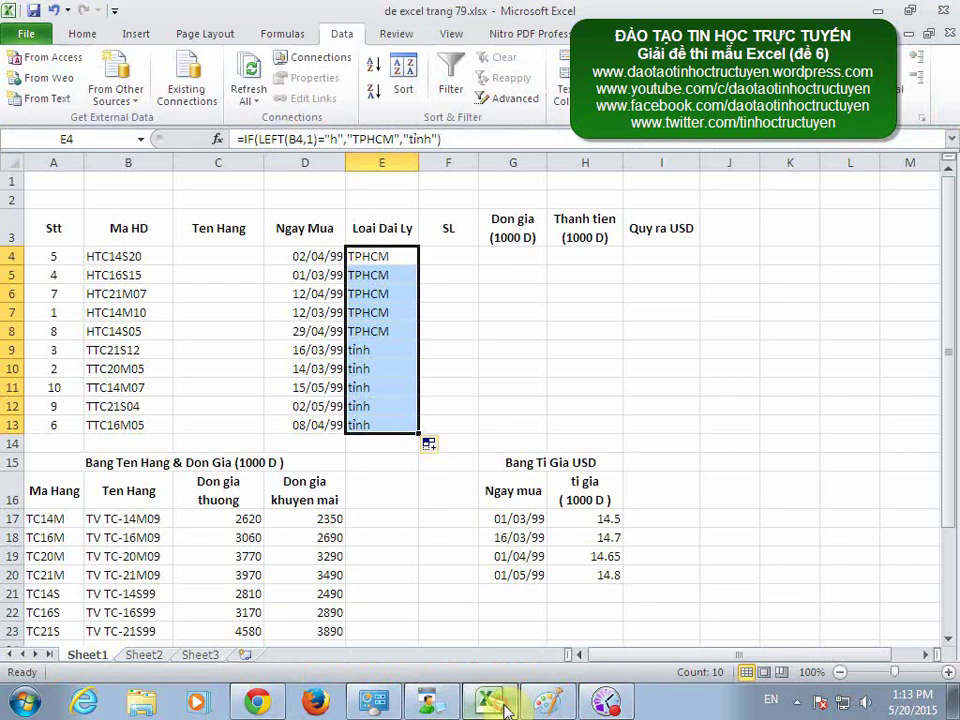
click(220, 257)
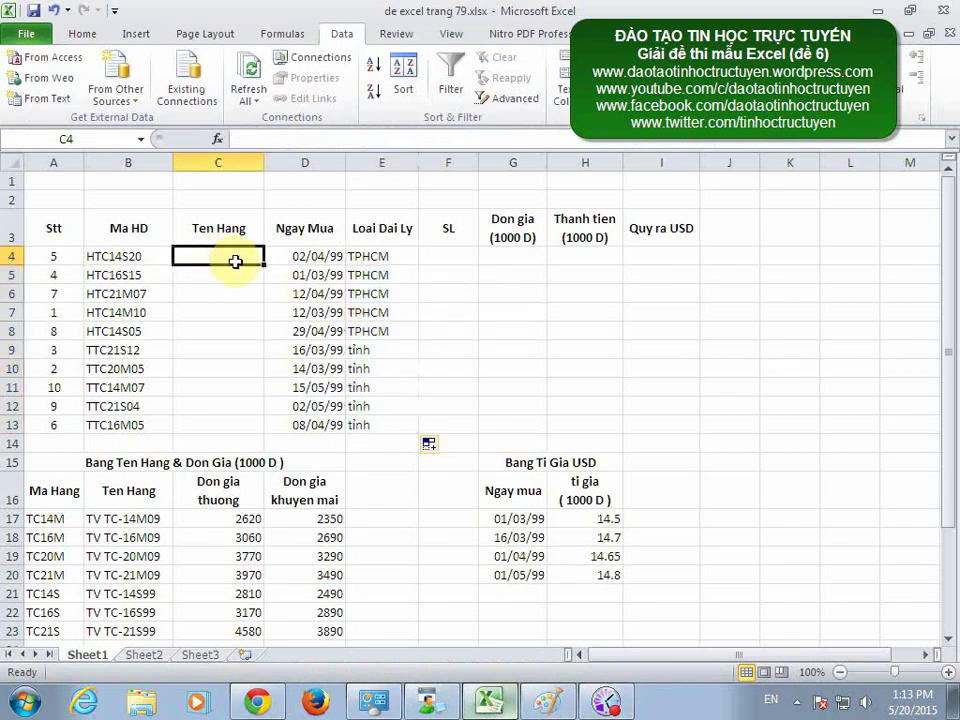
text(=v)
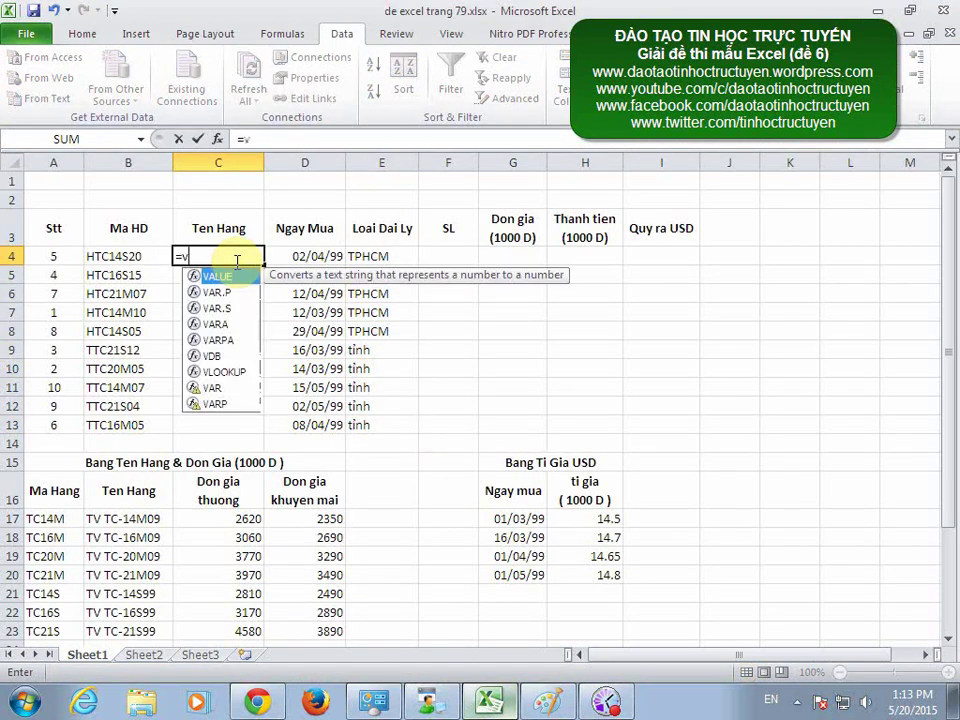
text(lookup)
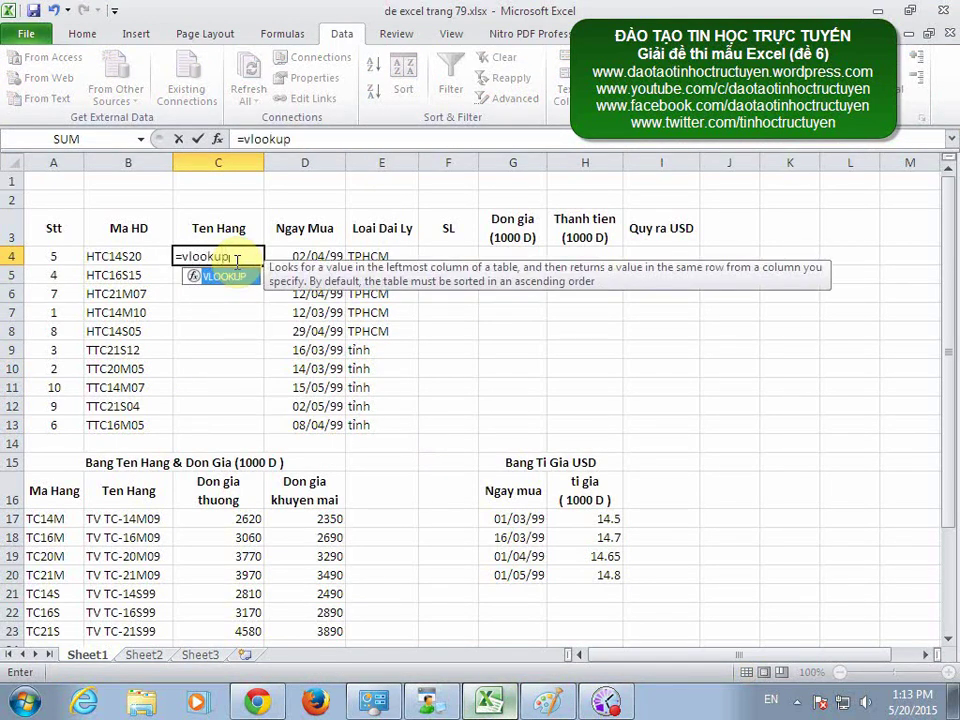
text((mid()
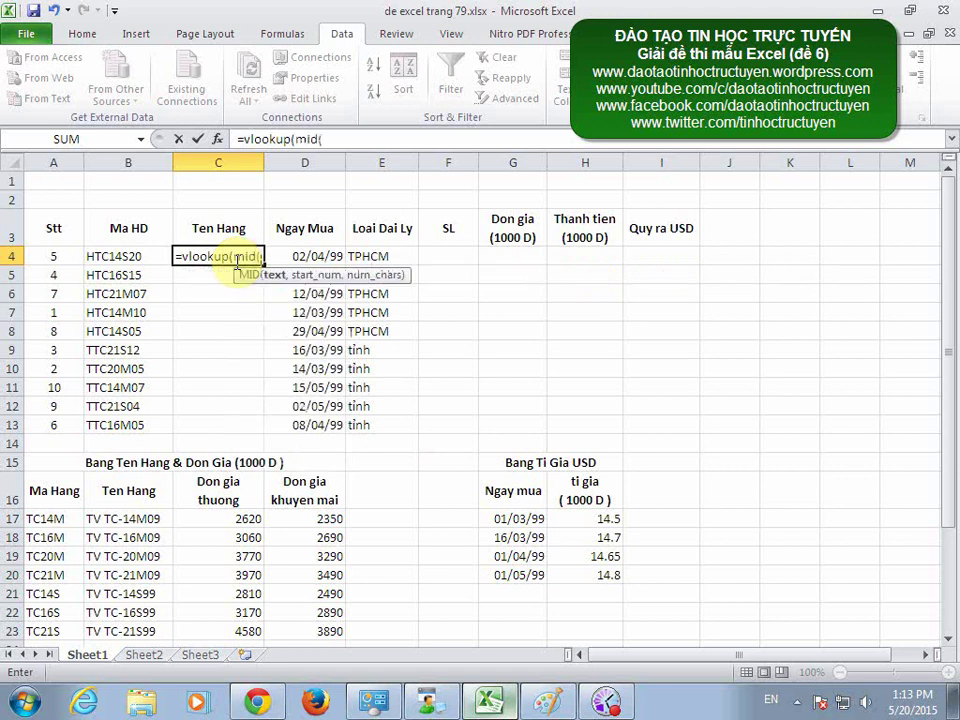
click(145, 256)
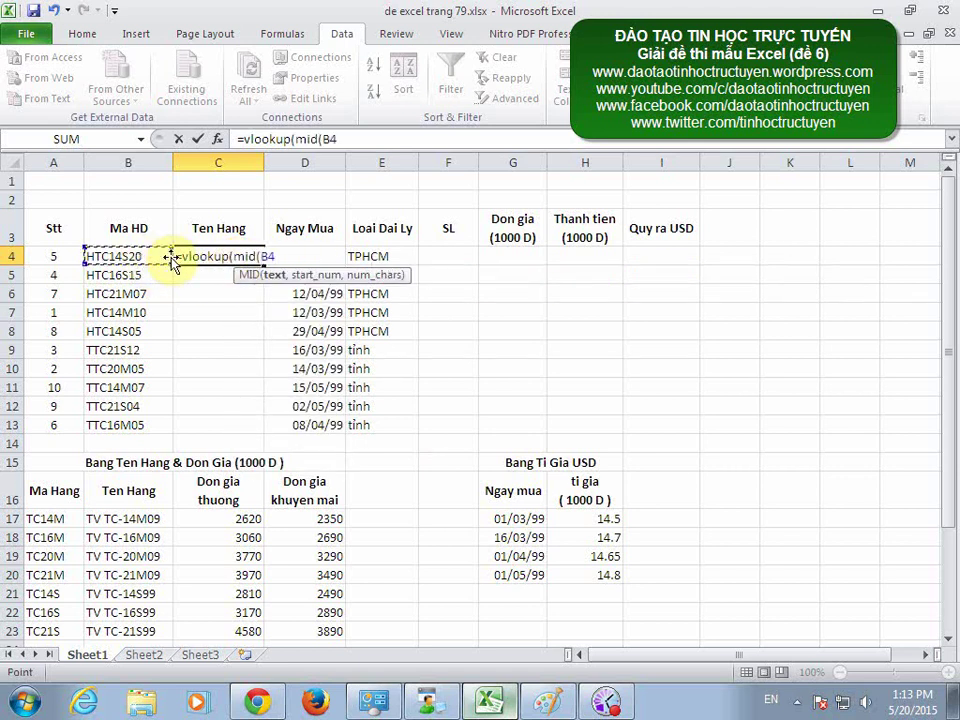
text(,2,5))
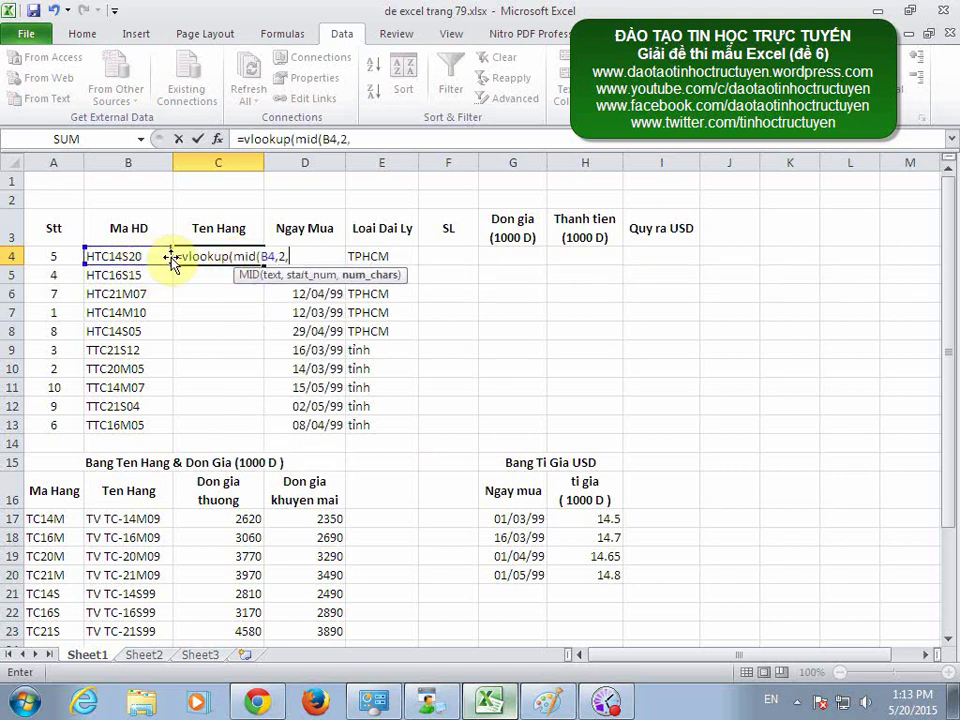
text(,)
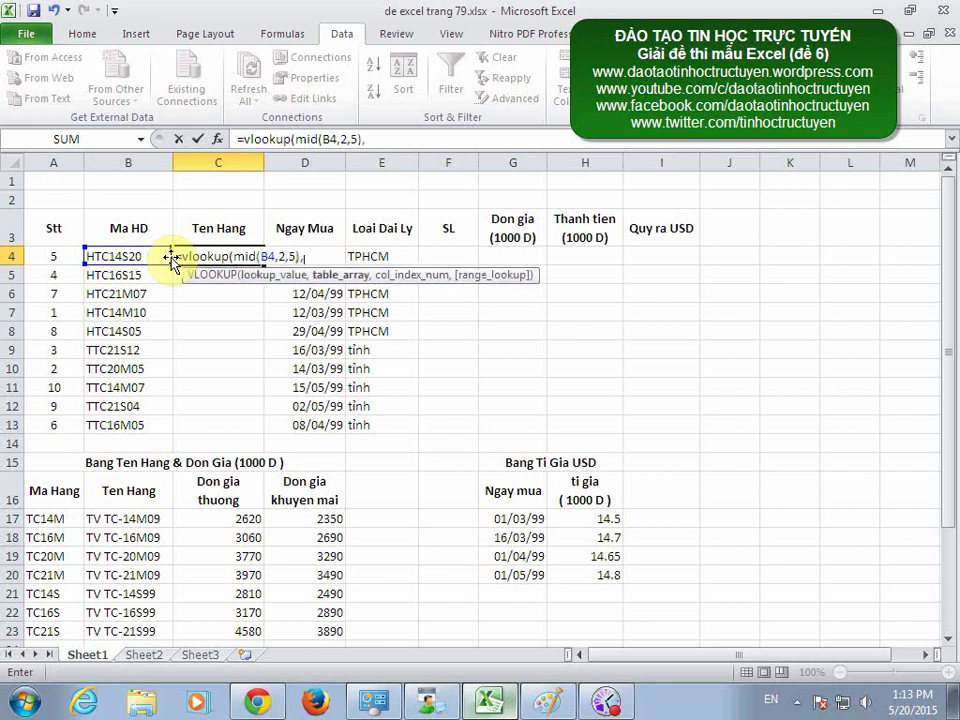
drag(53, 519, 299, 639)
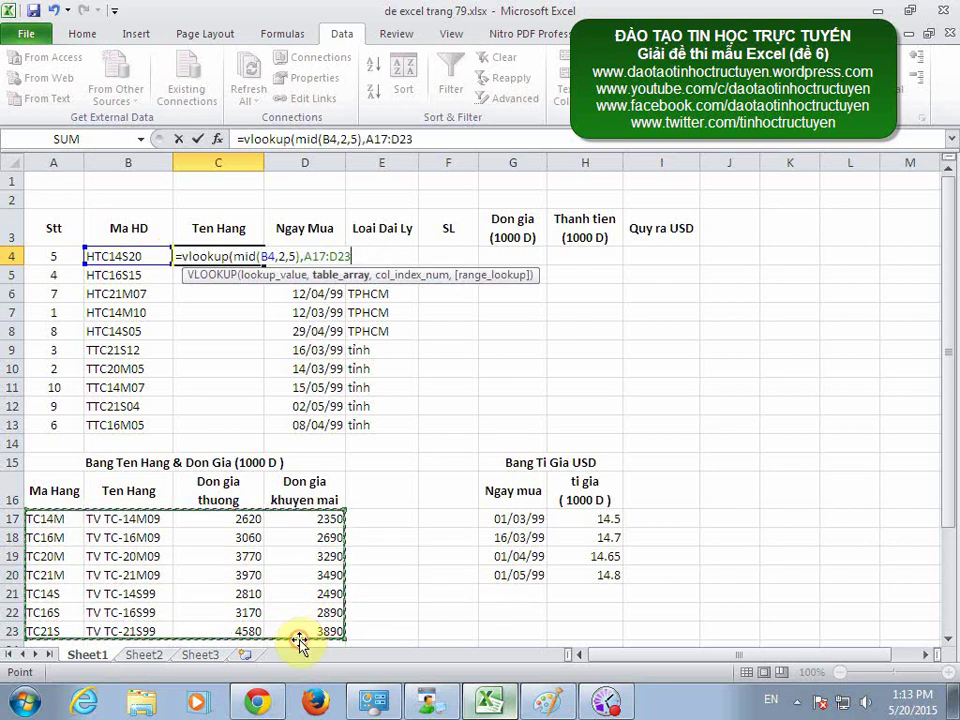
key(F4)
text(,2)
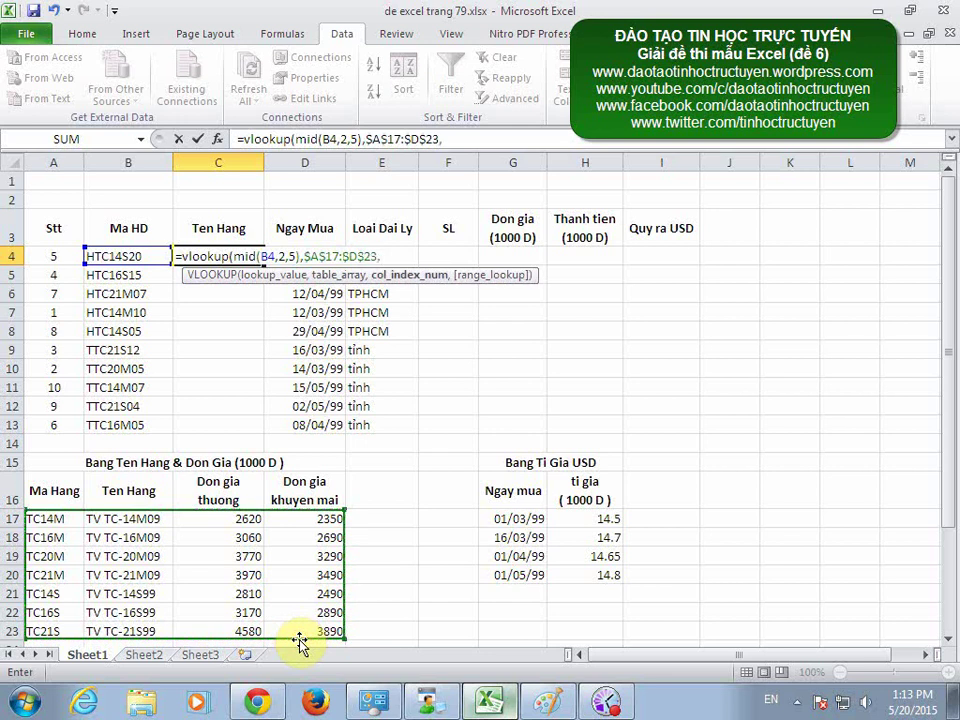
text(,0)
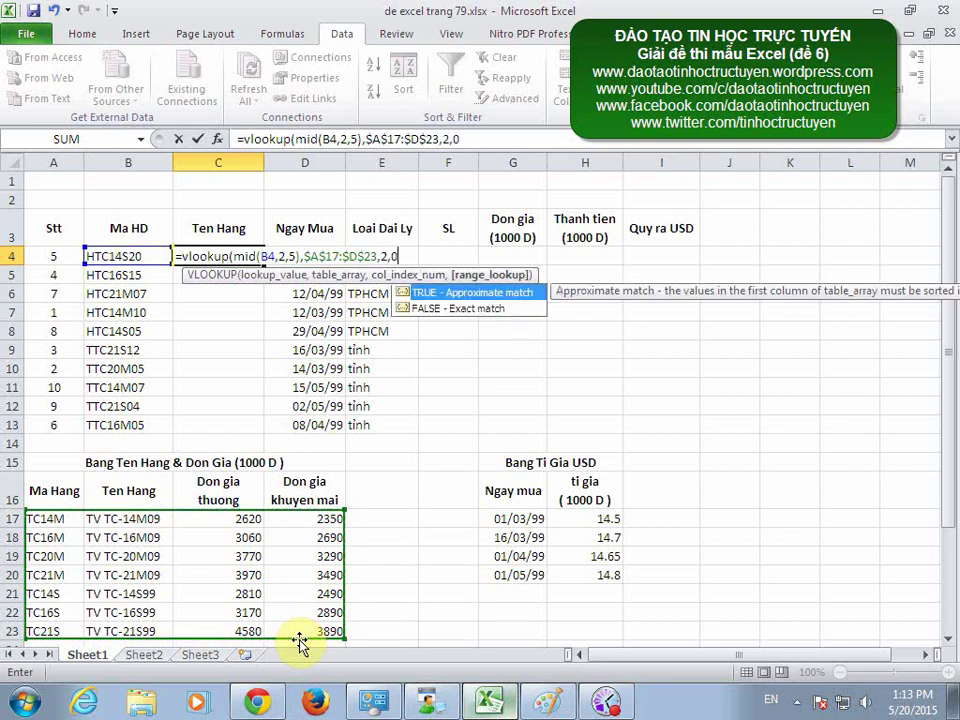
key(Return)
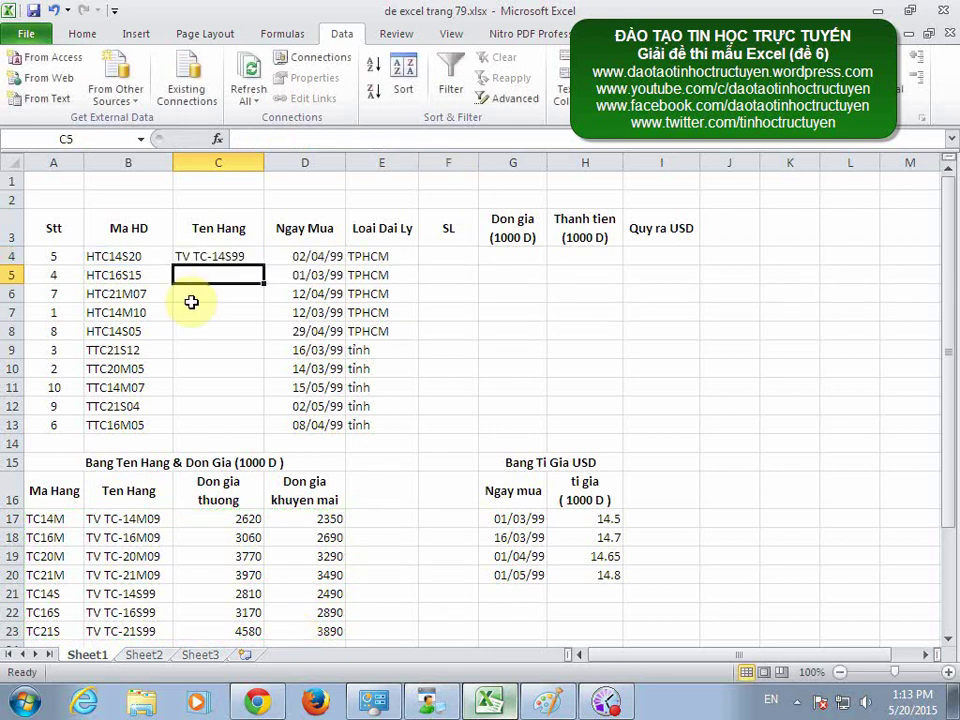
click(255, 256)
double_click(263, 258)
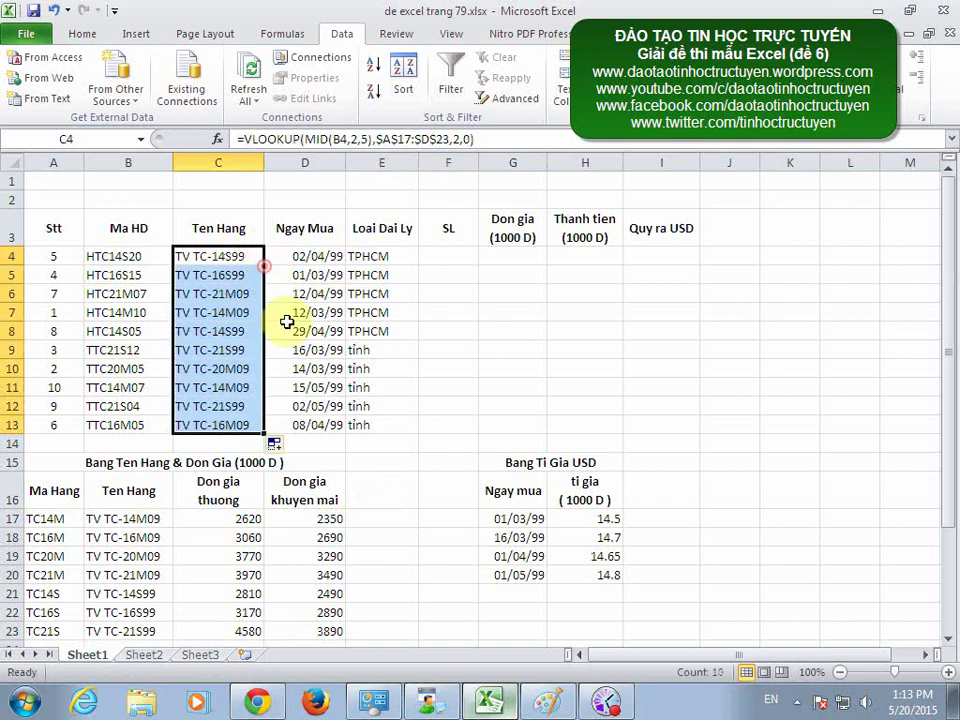
click(553, 705)
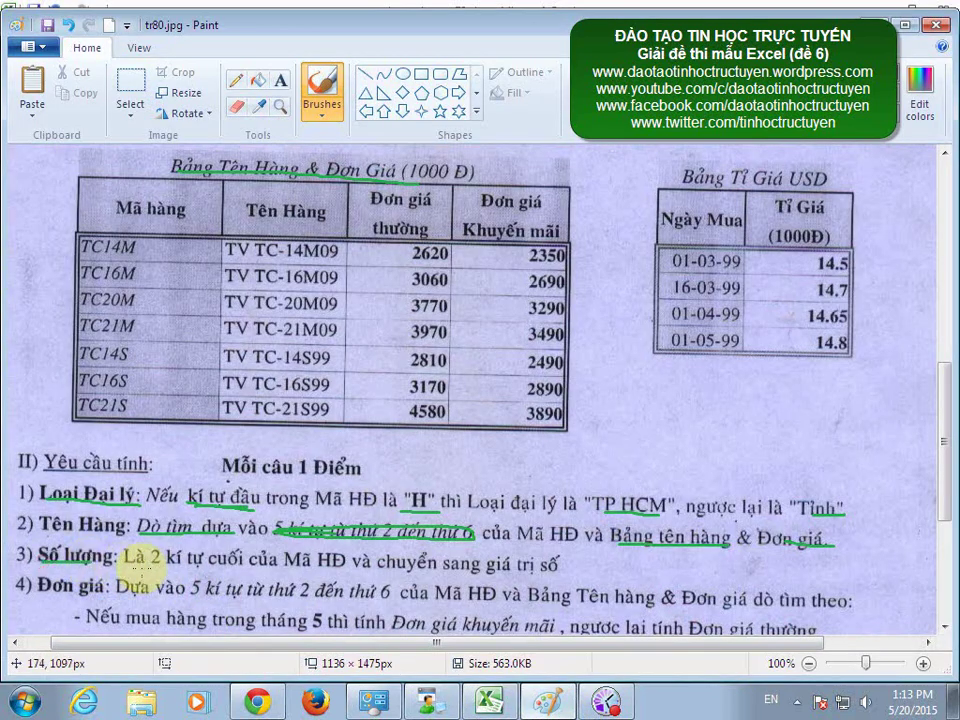
Mark '2 kí tự cuối' and 'giá trị số' in requirement 3 with green strokes.
drag(148, 575, 345, 573)
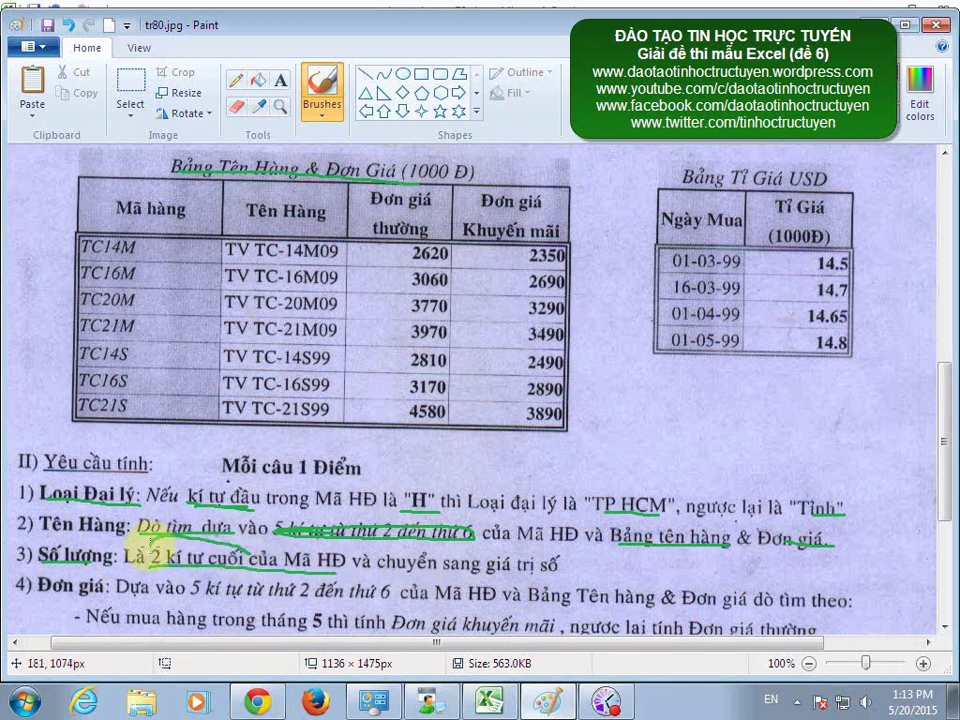
drag(150, 546, 250, 565)
drag(455, 561, 572, 557)
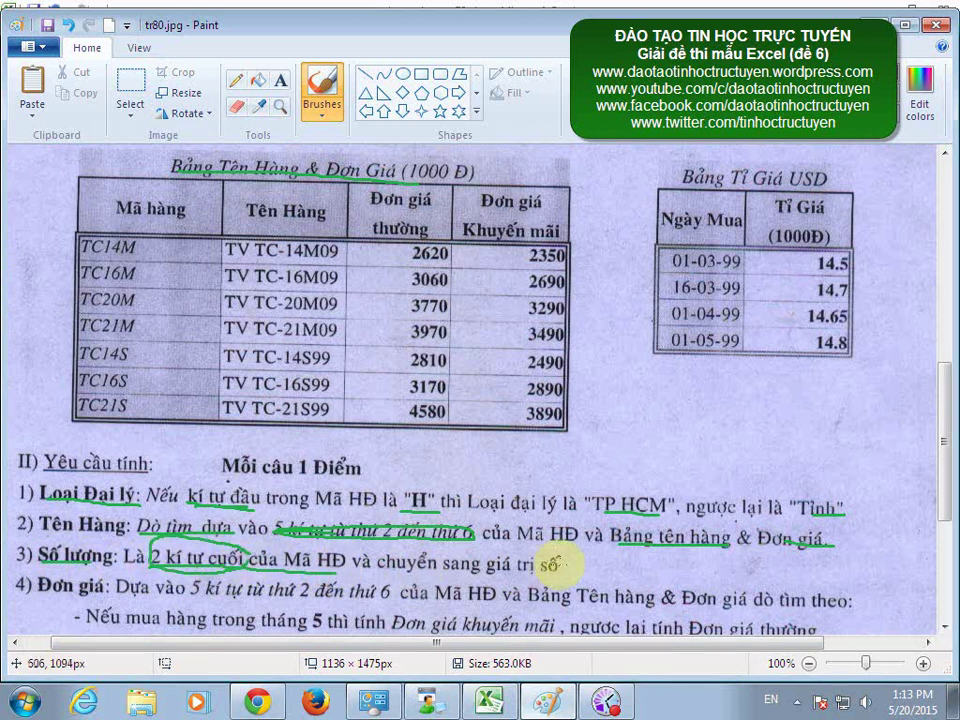
drag(475, 548, 462, 569)
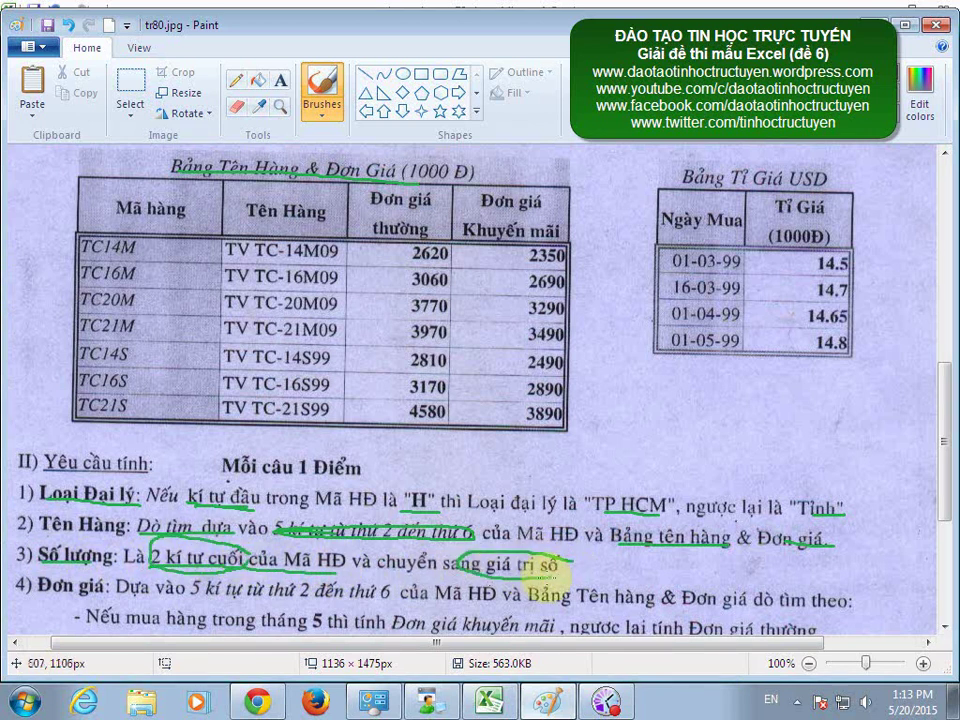
Enter =RIGHT(B4,2) in F4 to take the last two characters of the Ma HD.
click(488, 702)
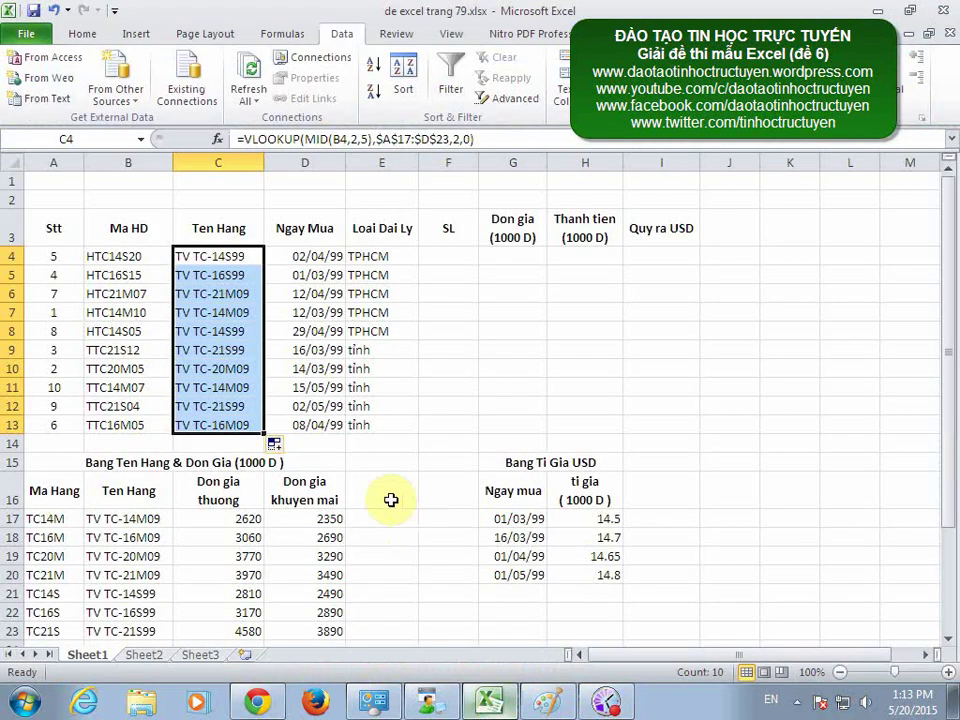
click(442, 257)
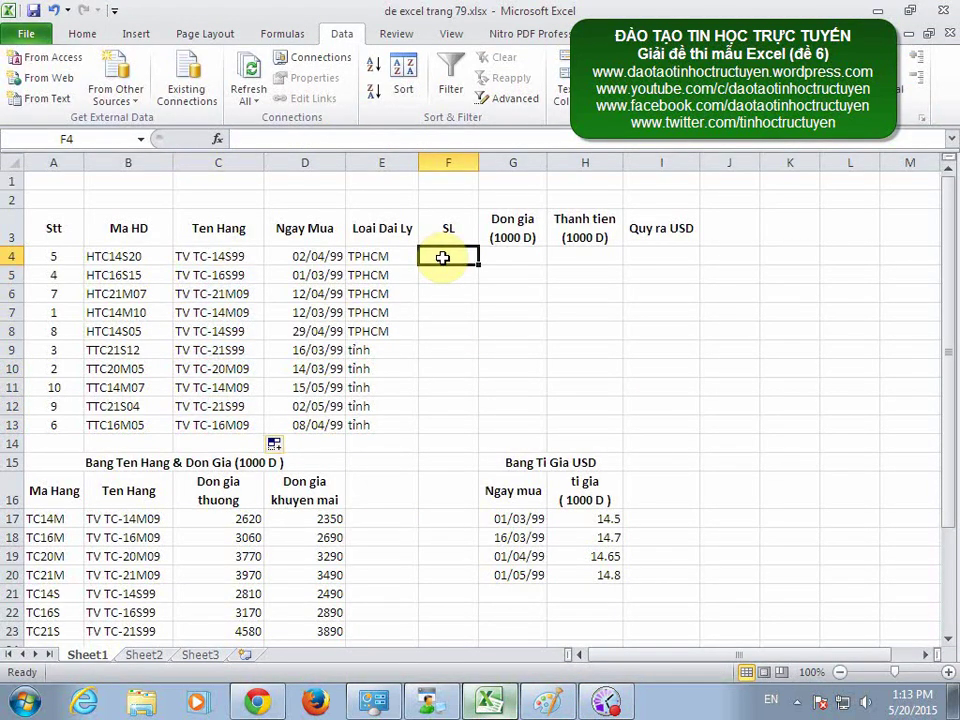
text(=)
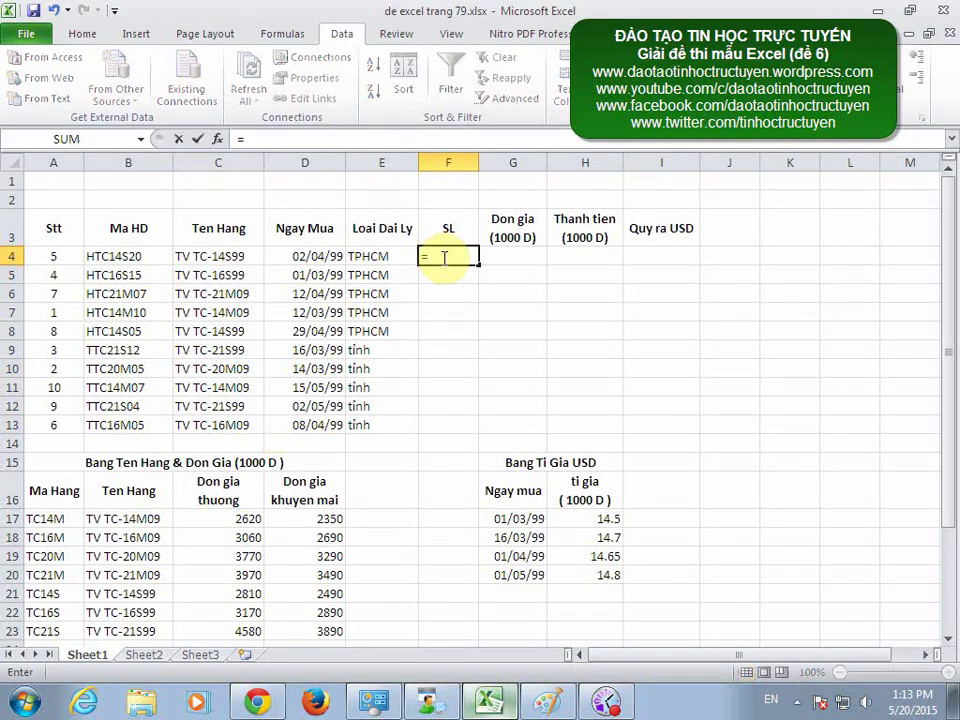
text(right)
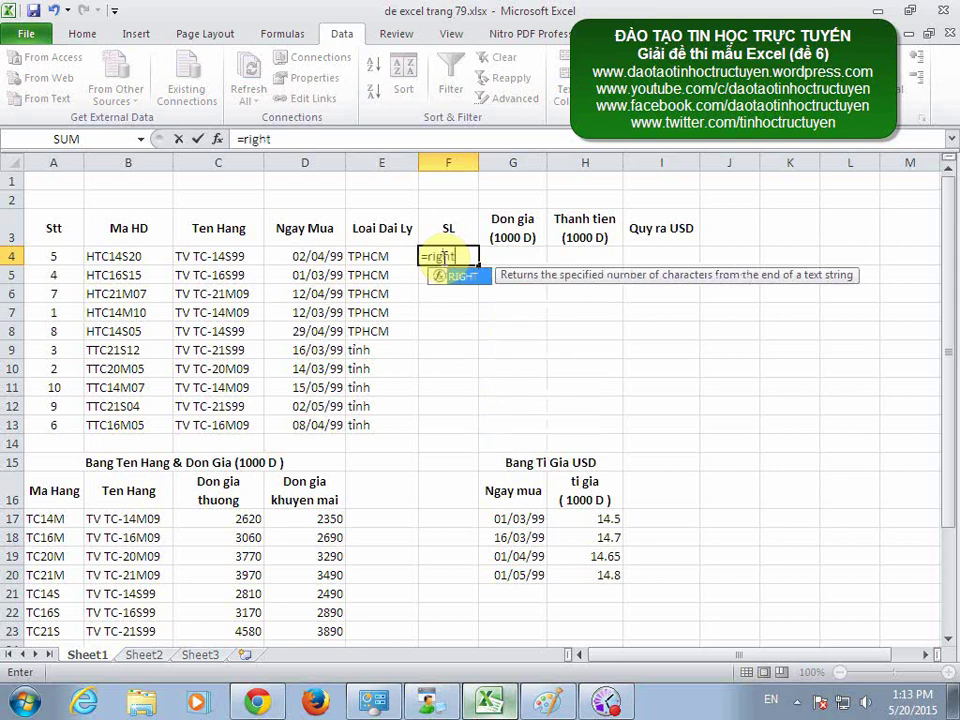
text(()
click(143, 256)
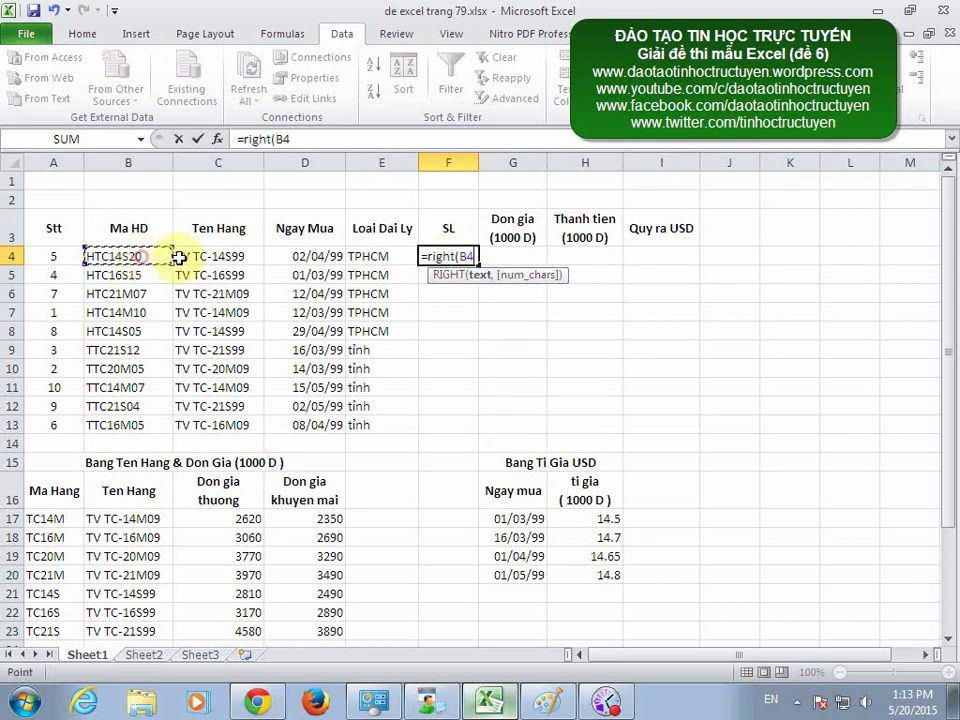
text(,2)
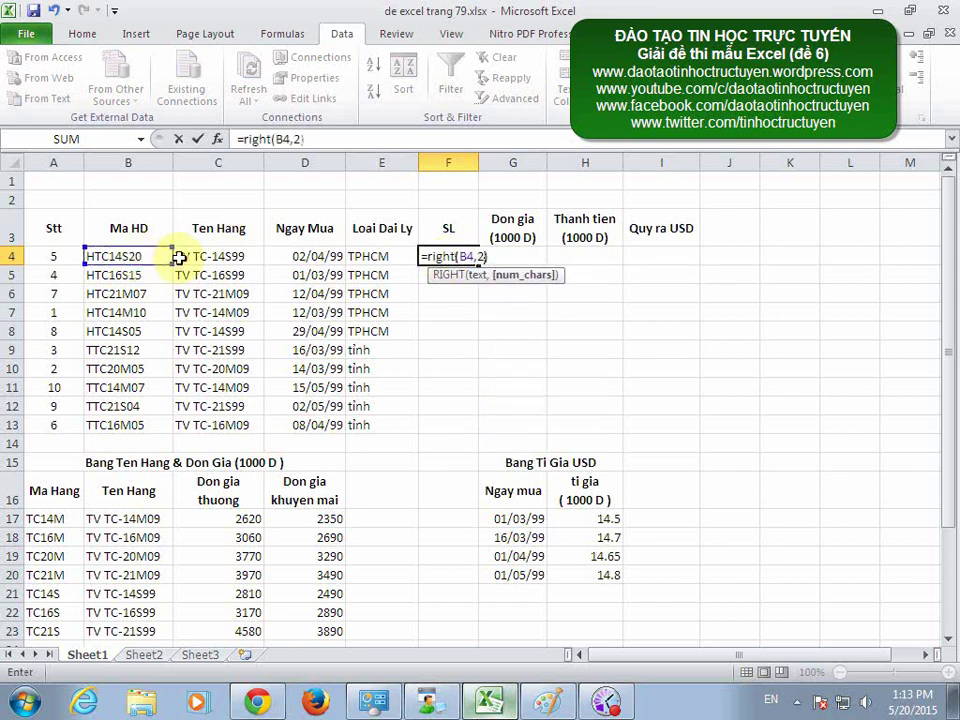
key(Return)
Wrap F4's formula as =VALUE(RIGHT(B4,2)) and copy it down to F13.
click(432, 254)
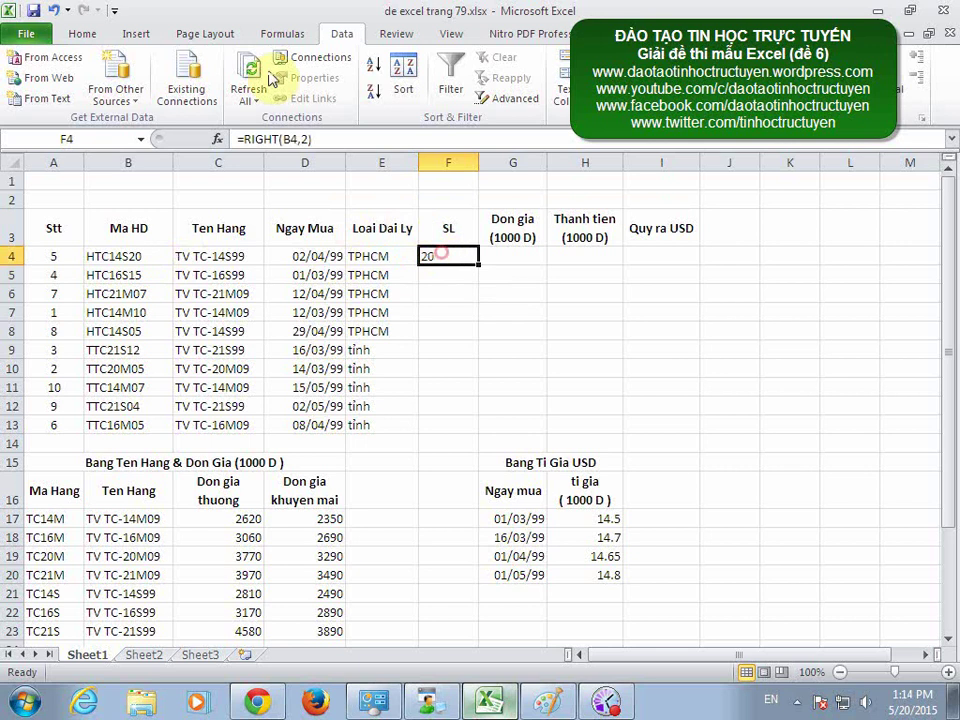
click(258, 139)
text(val)
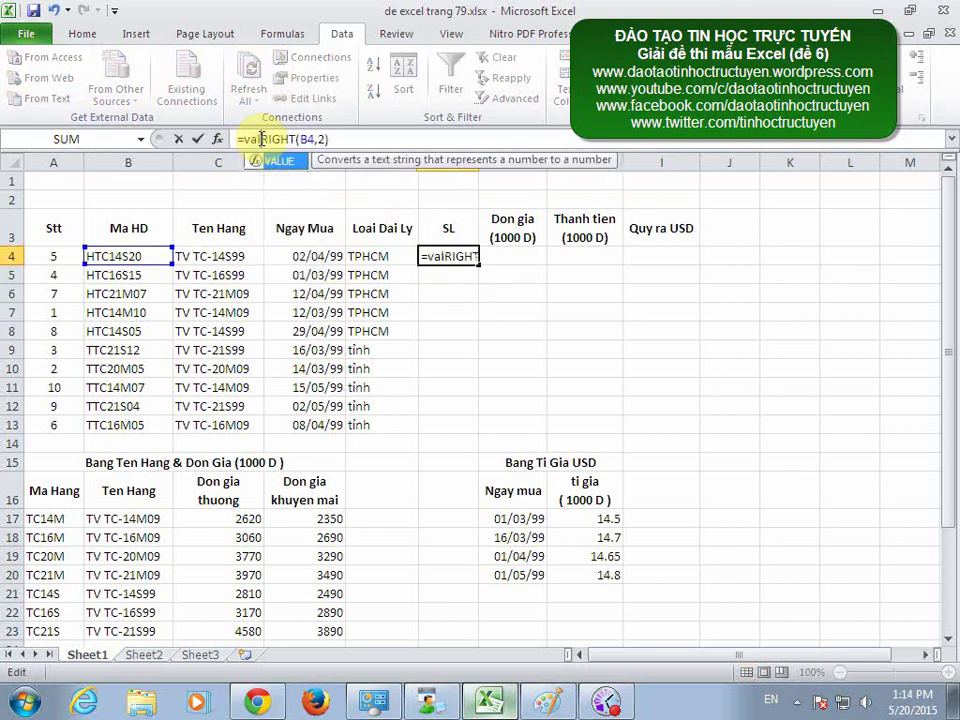
text(ue()
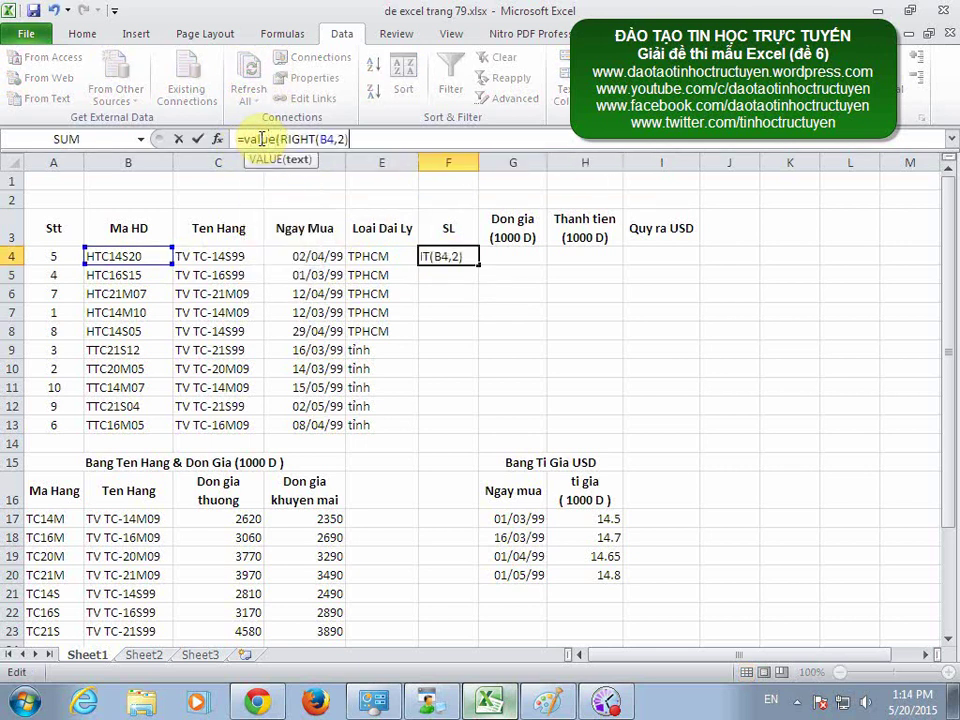
key(Return)
click(460, 256)
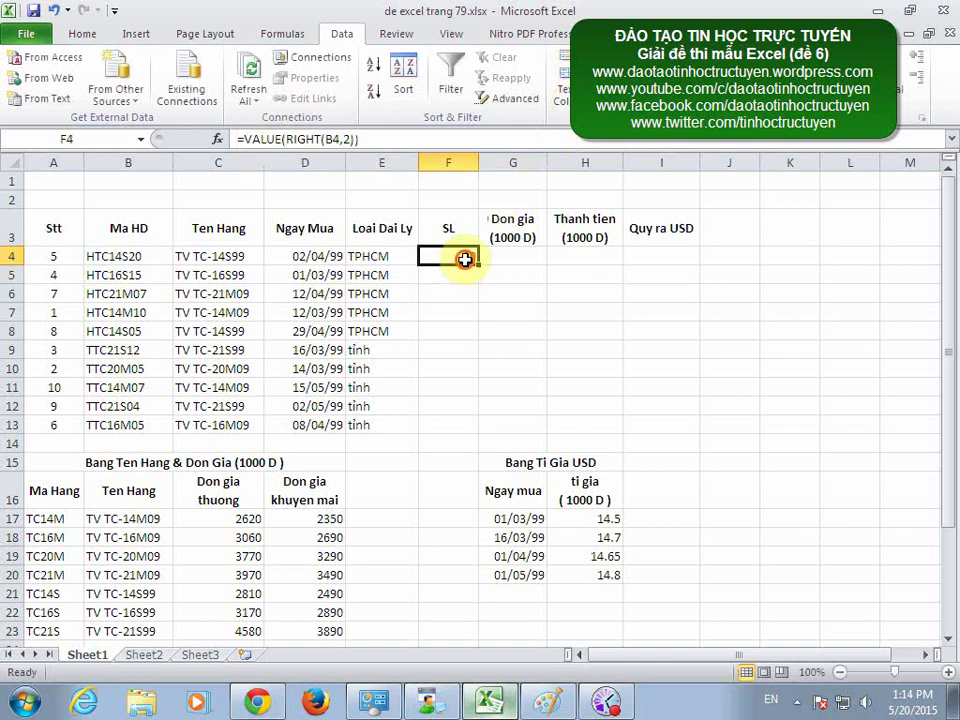
double_click(479, 264)
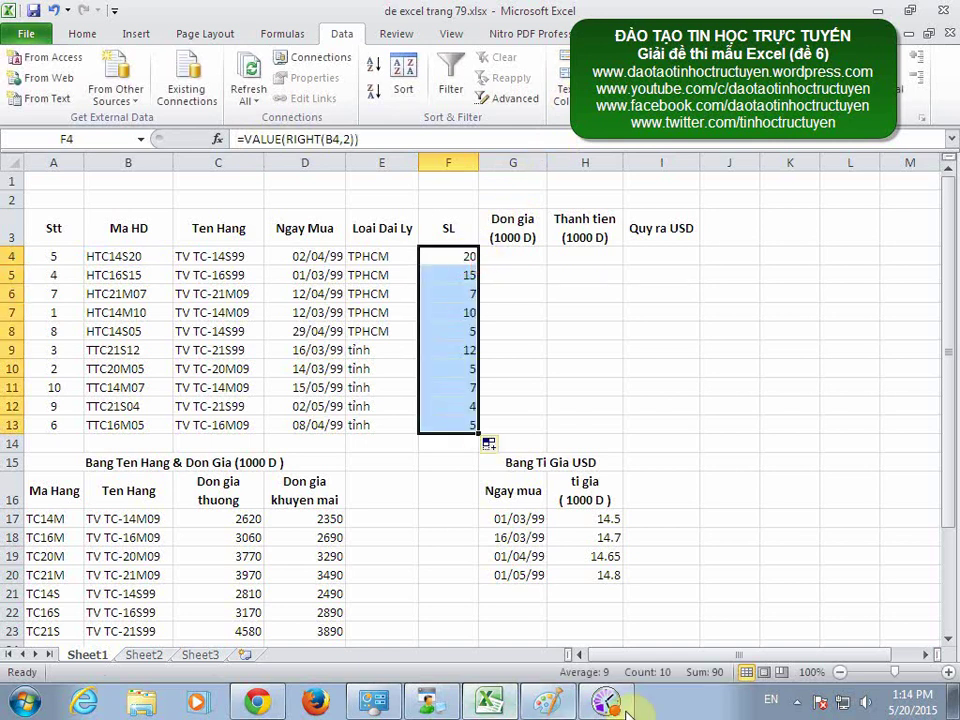
click(547, 701)
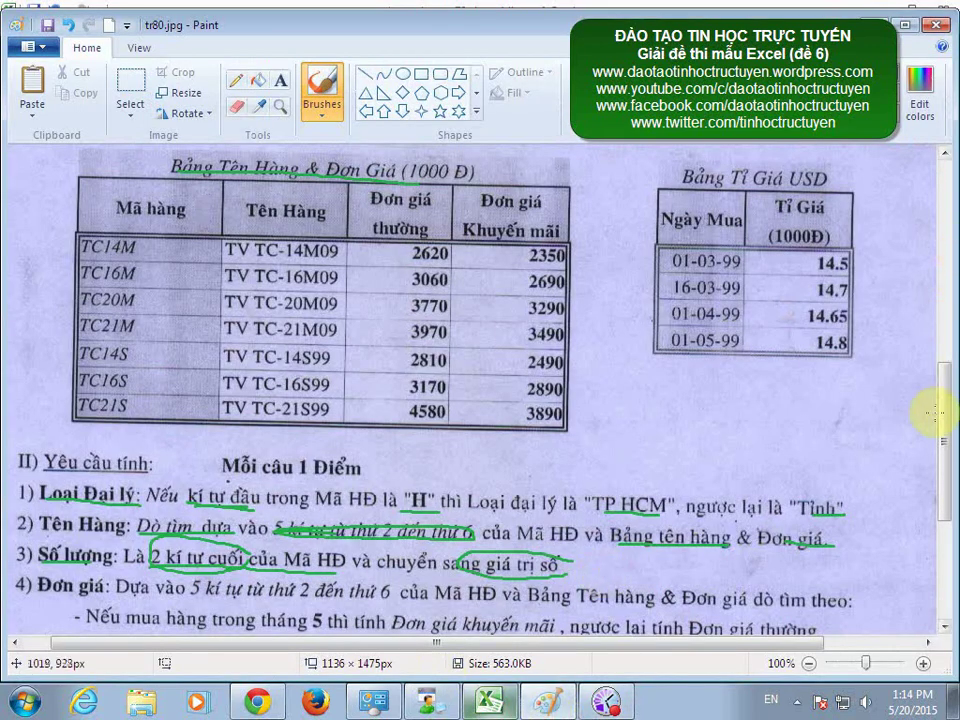
Underline '5 kí tự từ thứ 2 đến thứ 6' and the month-5 purchase condition in green.
drag(943, 418, 946, 524)
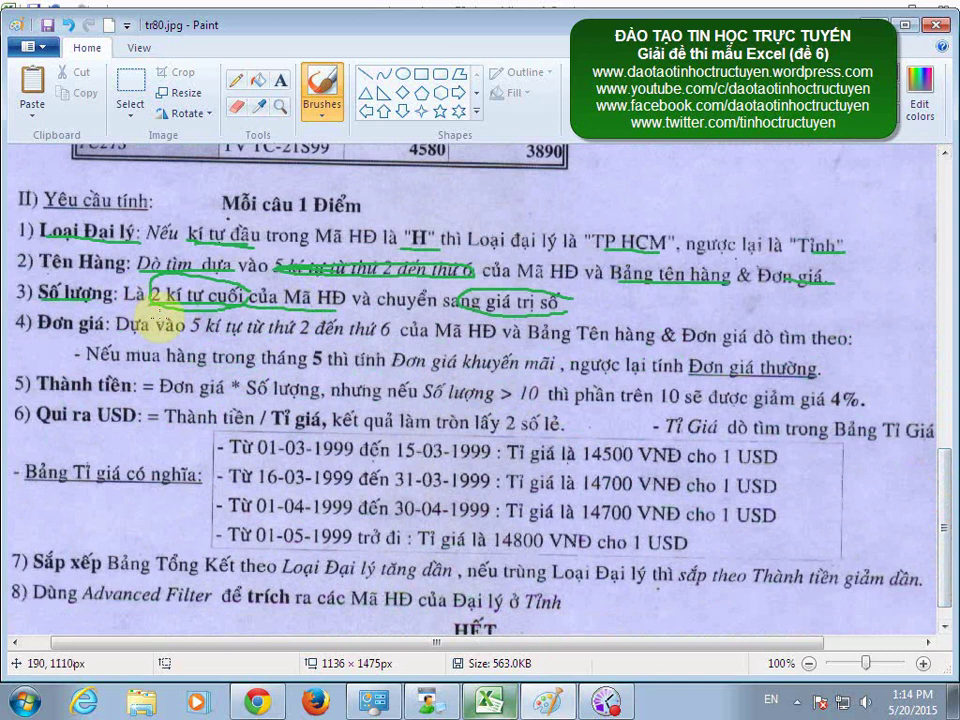
drag(190, 352, 390, 346)
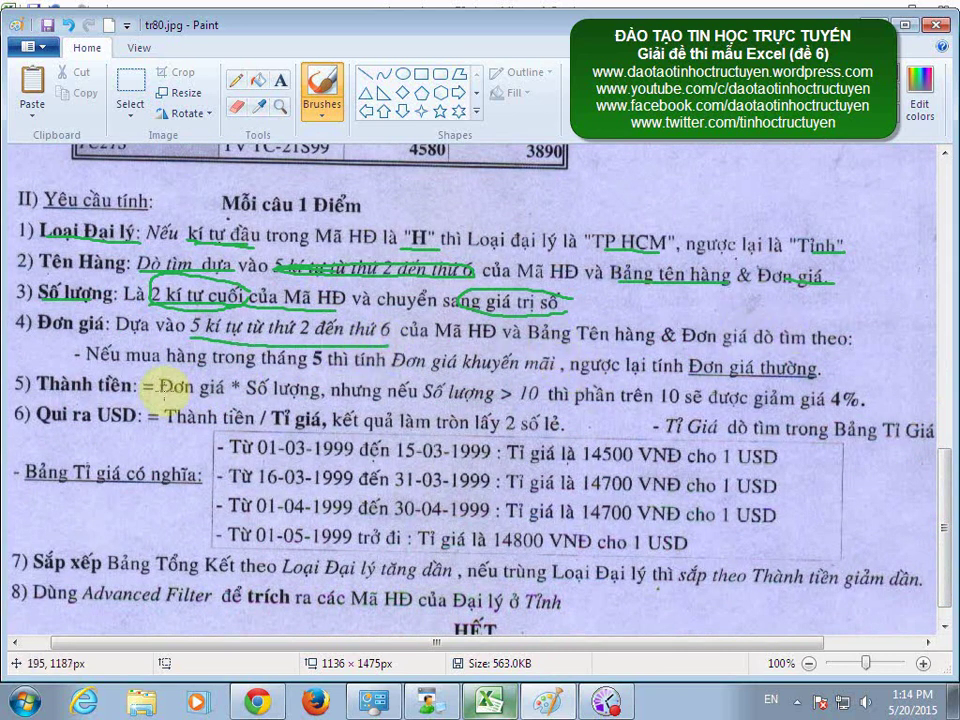
drag(103, 368, 335, 367)
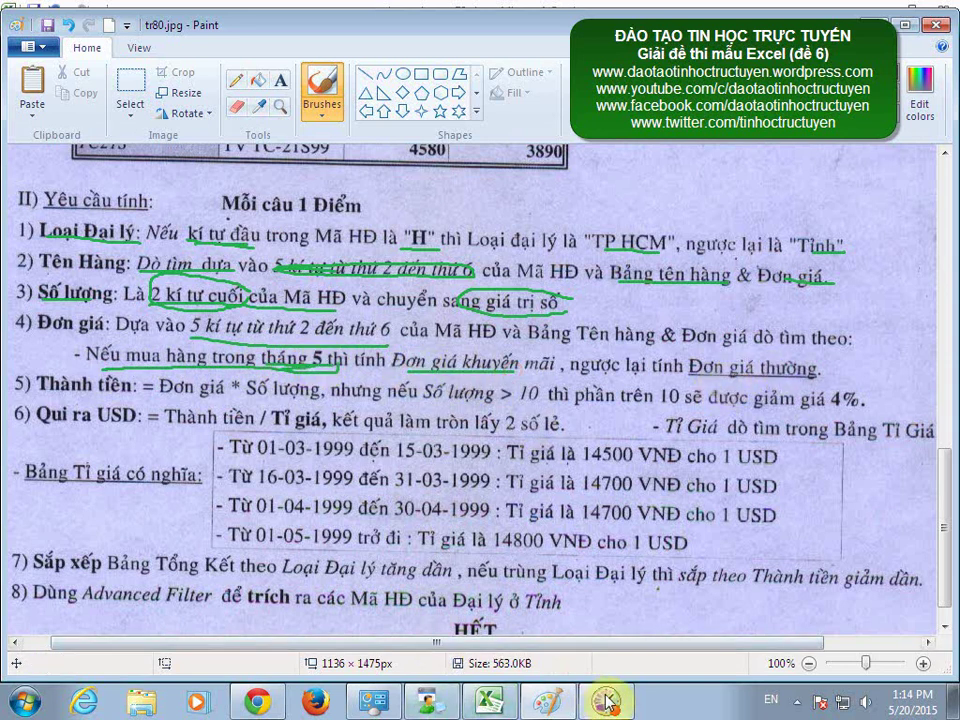
In G4, begin =VLOOKUP(MID(B4,2,5),$A$17:$D$23, looking up the product code in the price table.
click(488, 702)
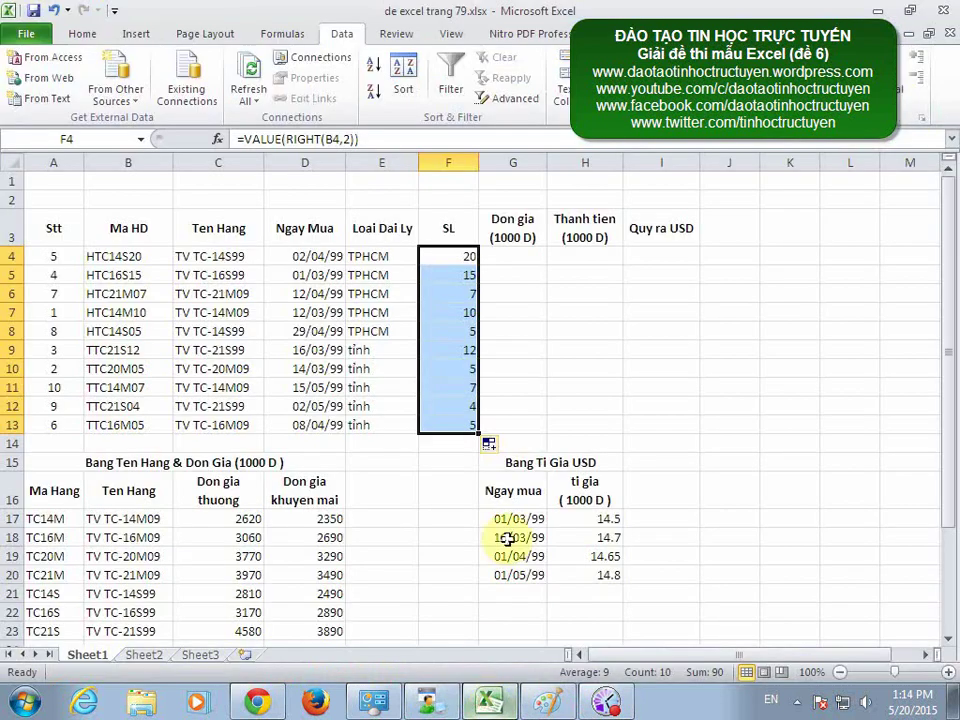
click(530, 271)
click(523, 258)
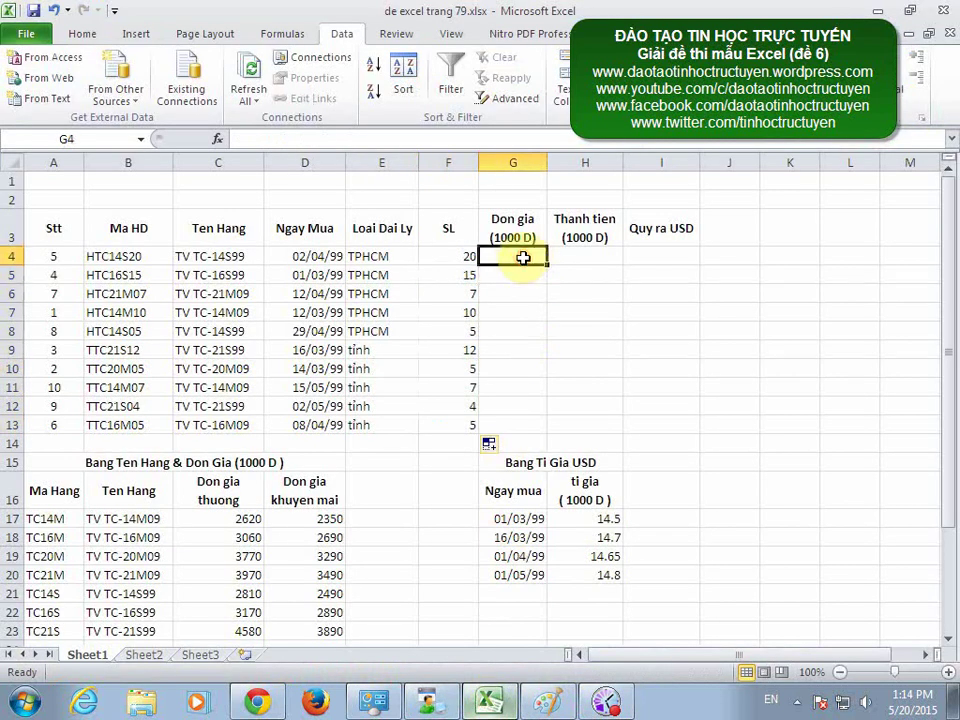
text(=vlo)
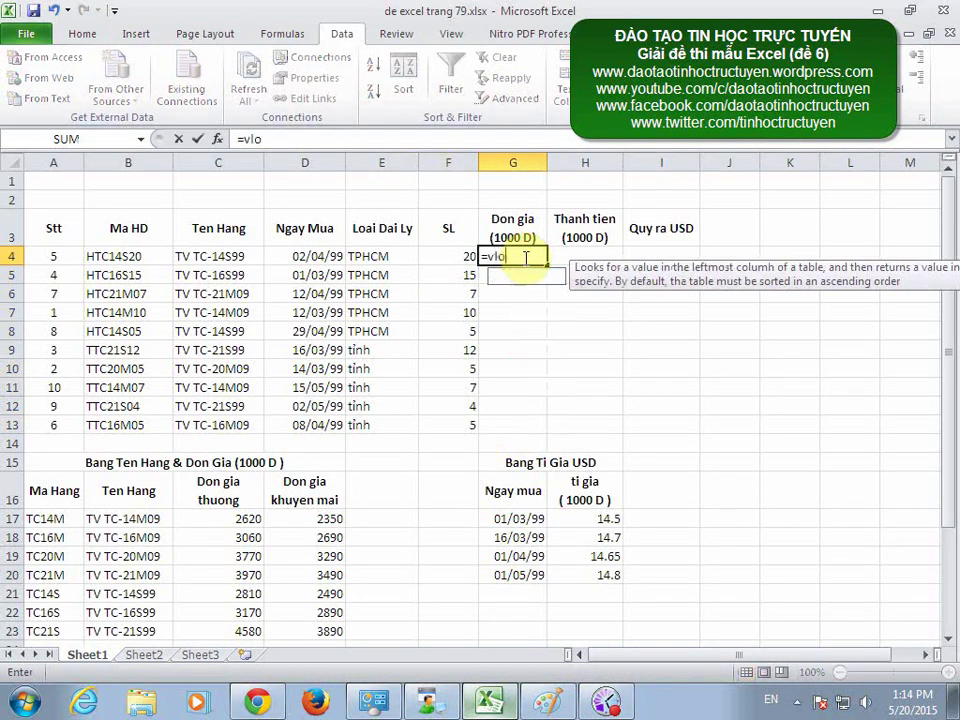
text(okup()
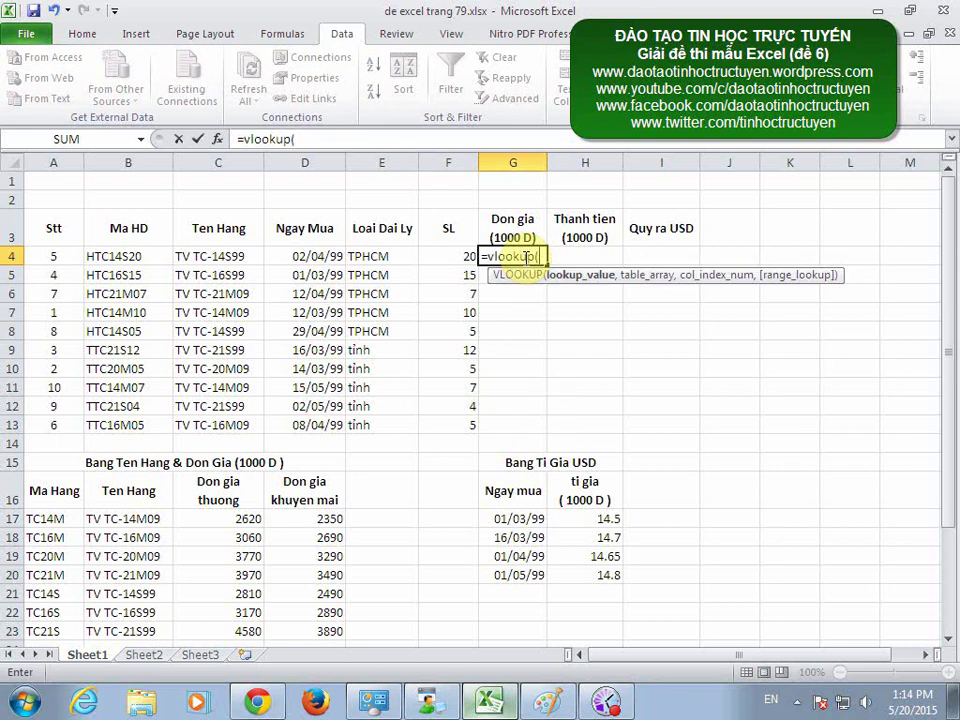
text(mi)
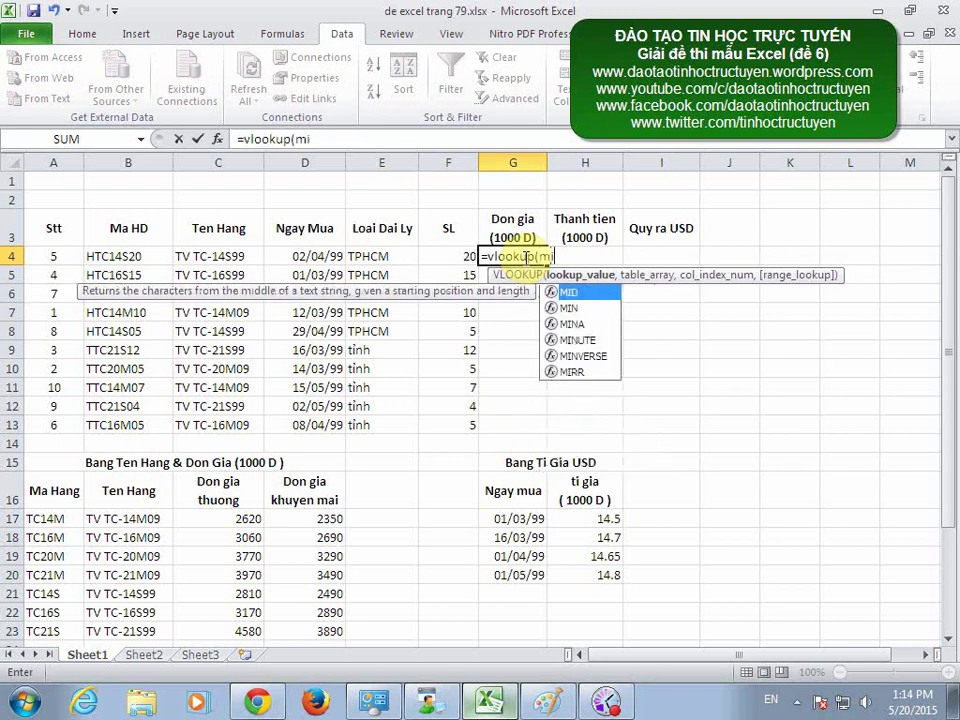
text(d()
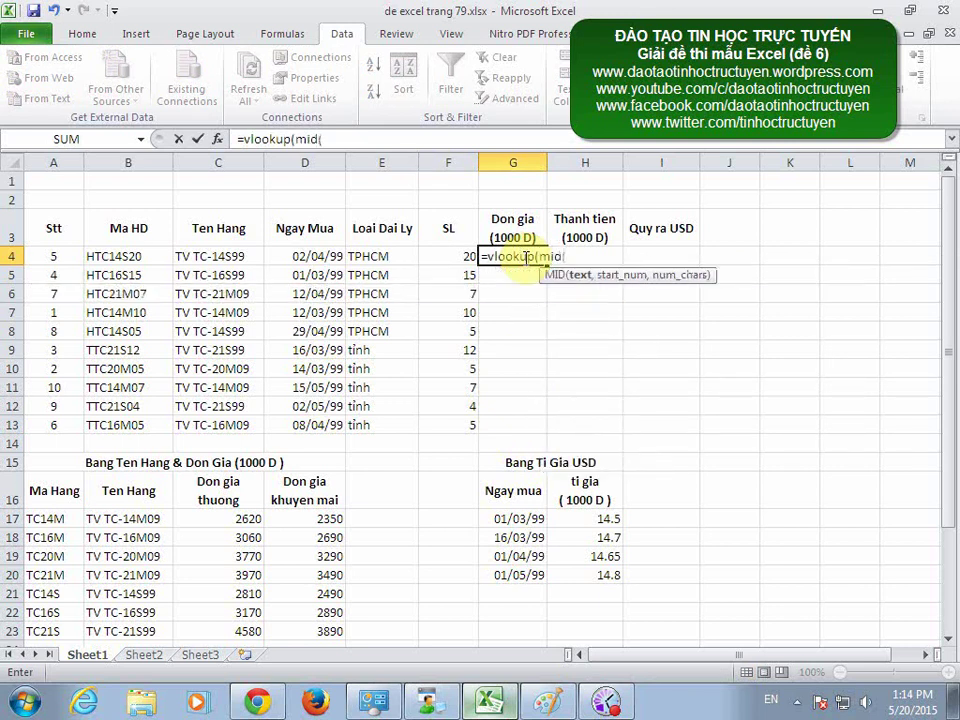
click(133, 256)
text(,)
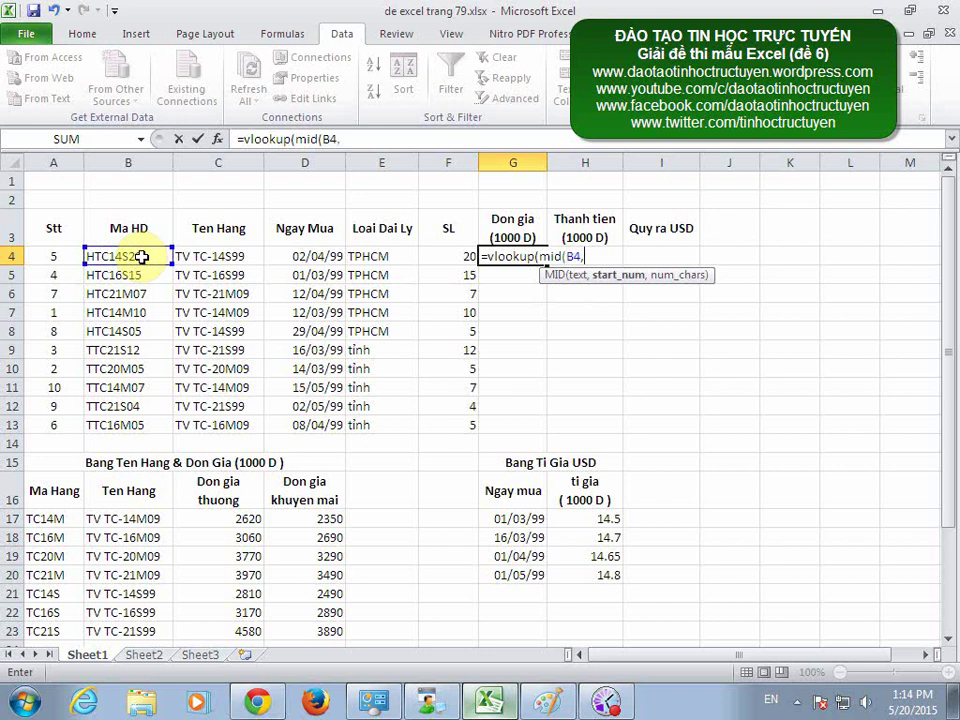
text(2,5)
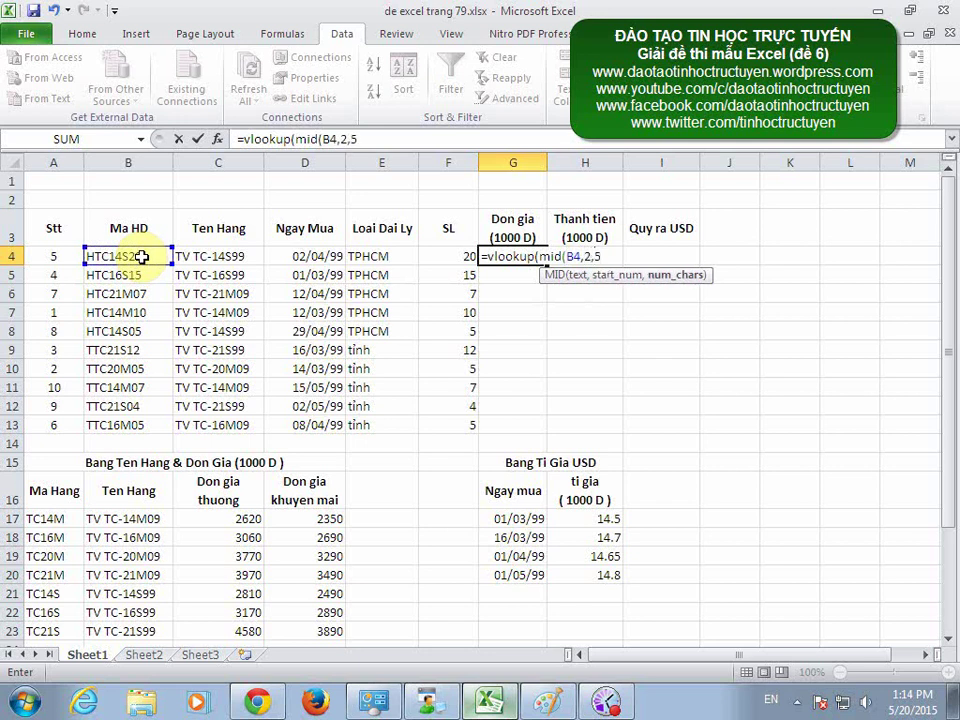
text(),)
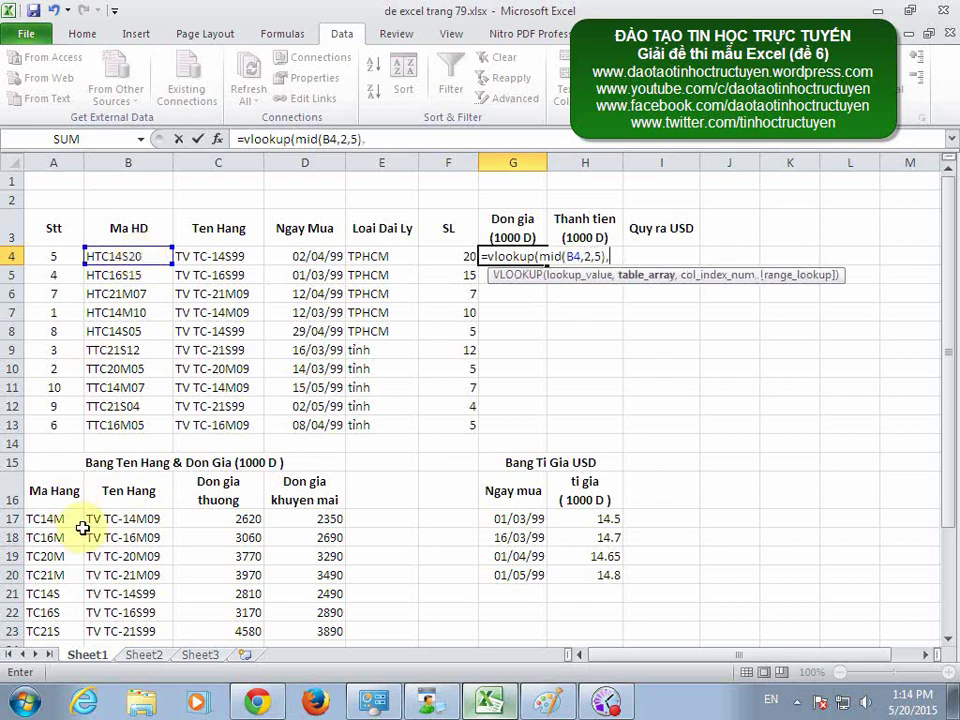
mouse_move(79, 522)
mouse_down()
mouse_move(158, 531)
mouse_move(322, 626)
mouse_up()
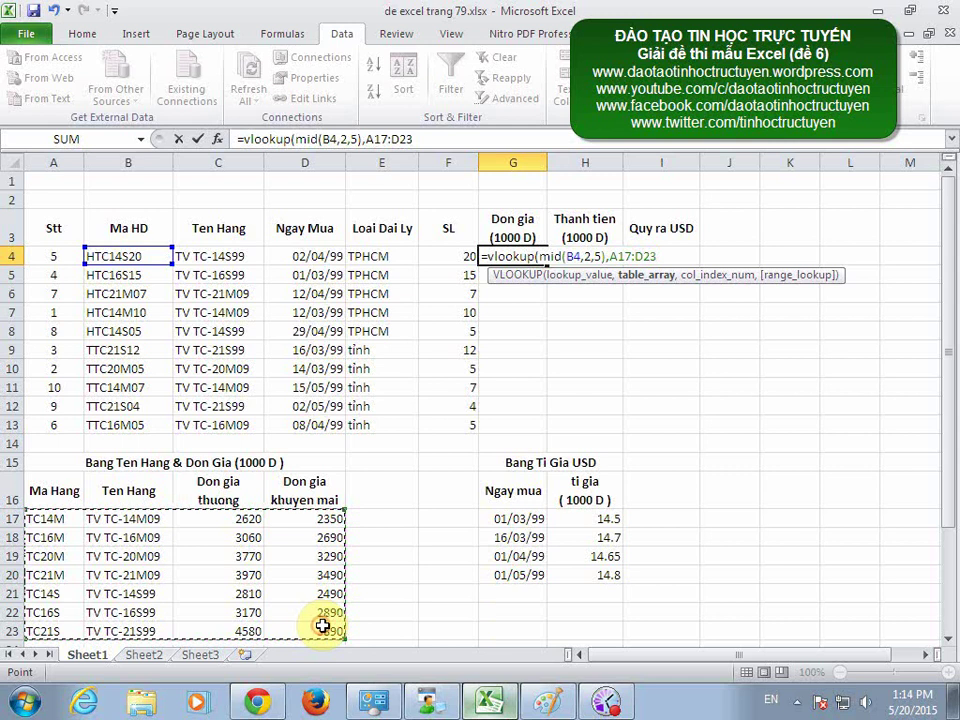
Finish the column index as IF(MONTH(D4)=5,4,3) with exact match and copy it down to G13.
text($D$23,)
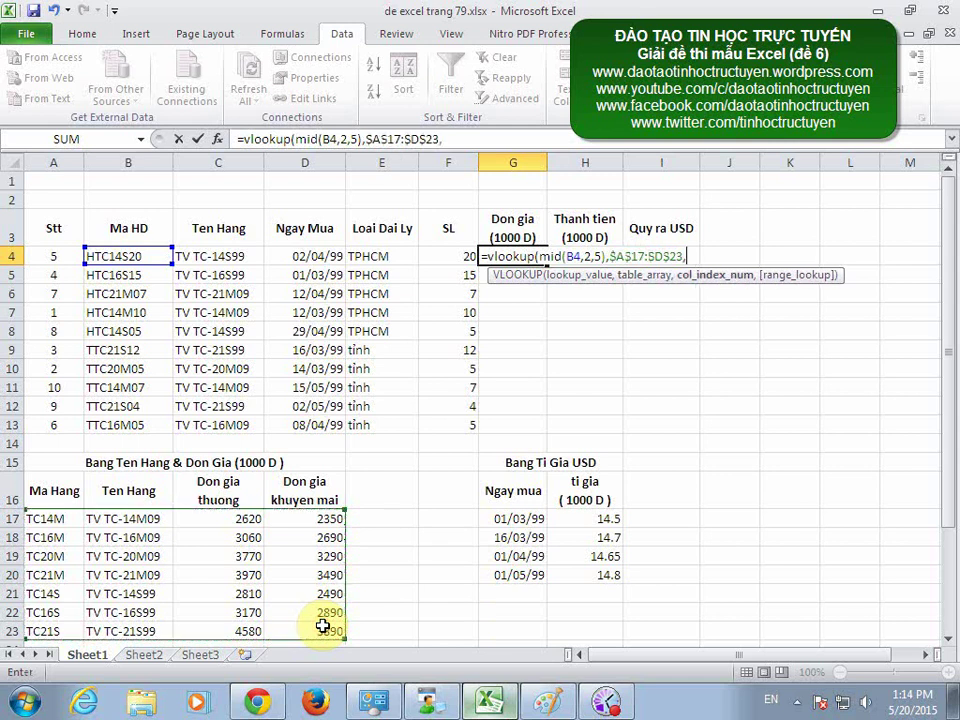
text(if()
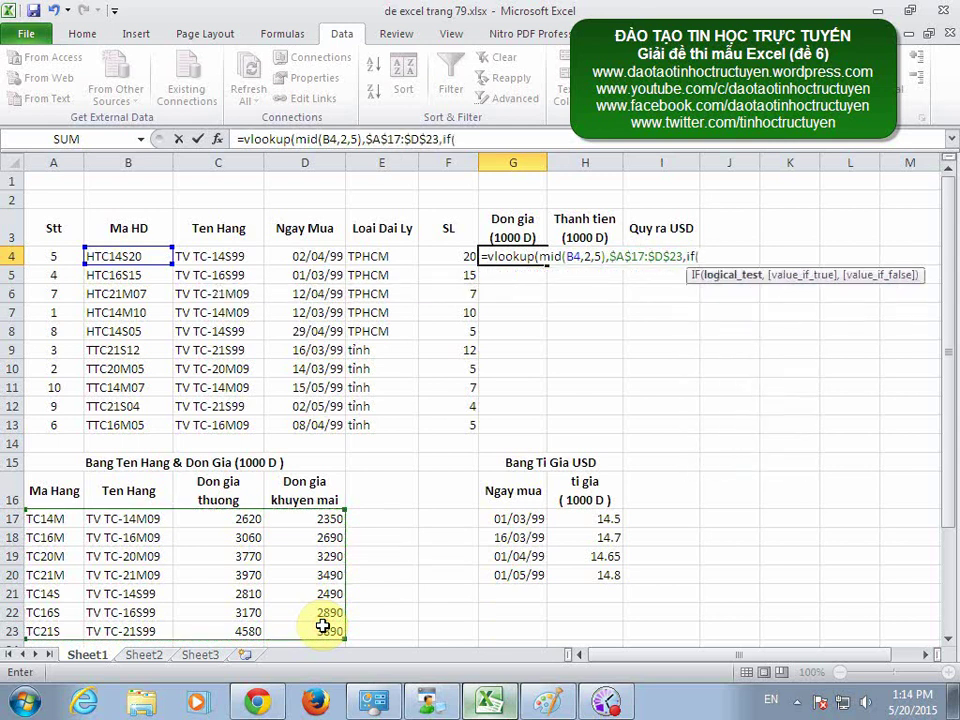
text(mo)
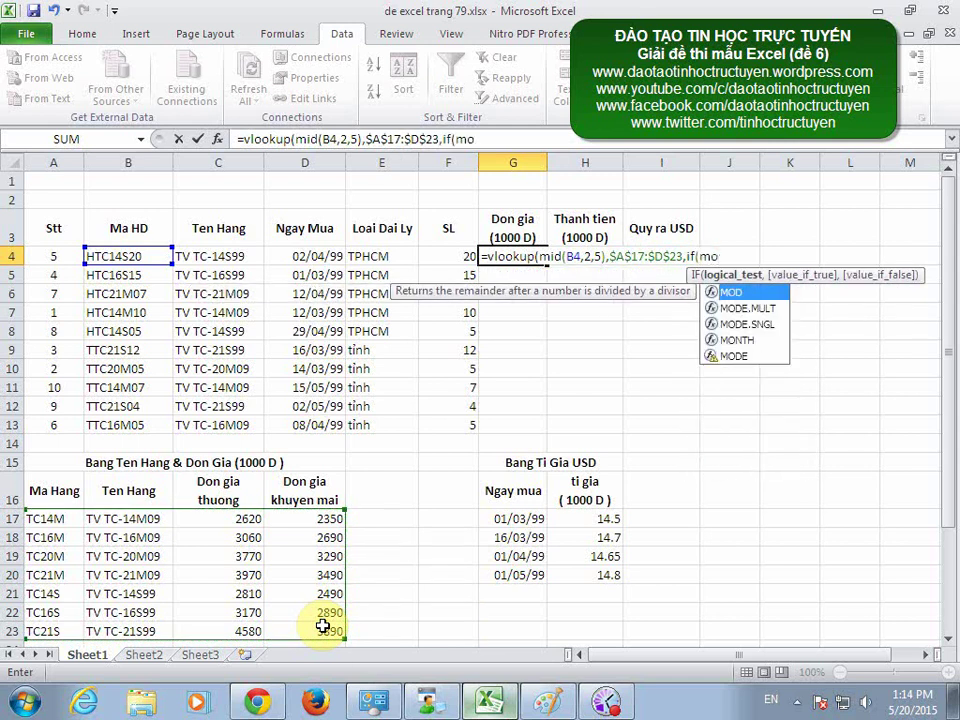
text(nt()
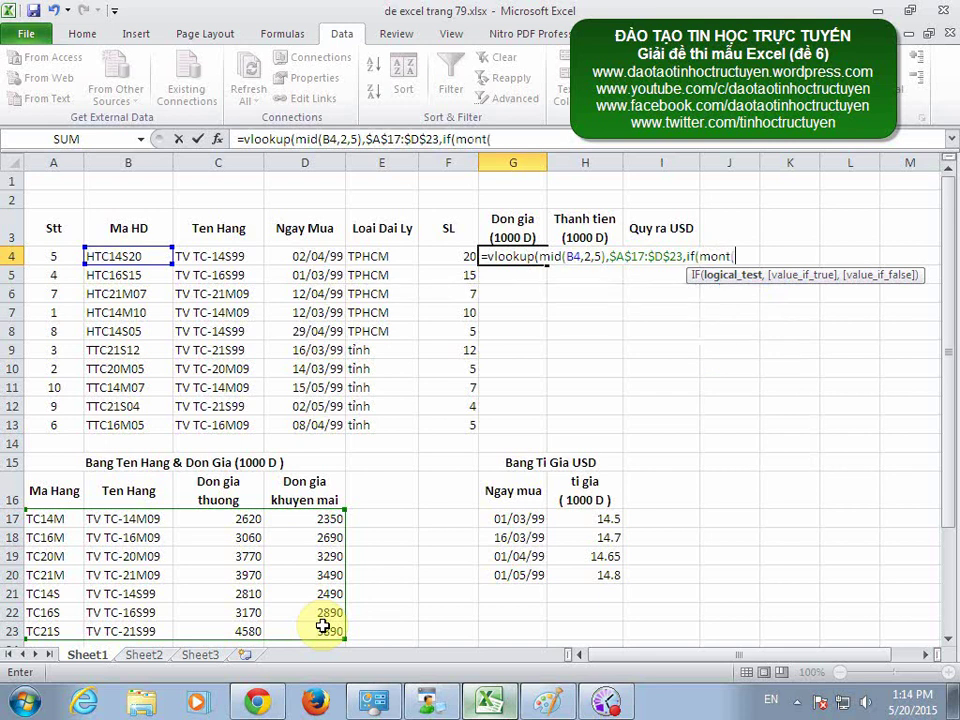
click(328, 256)
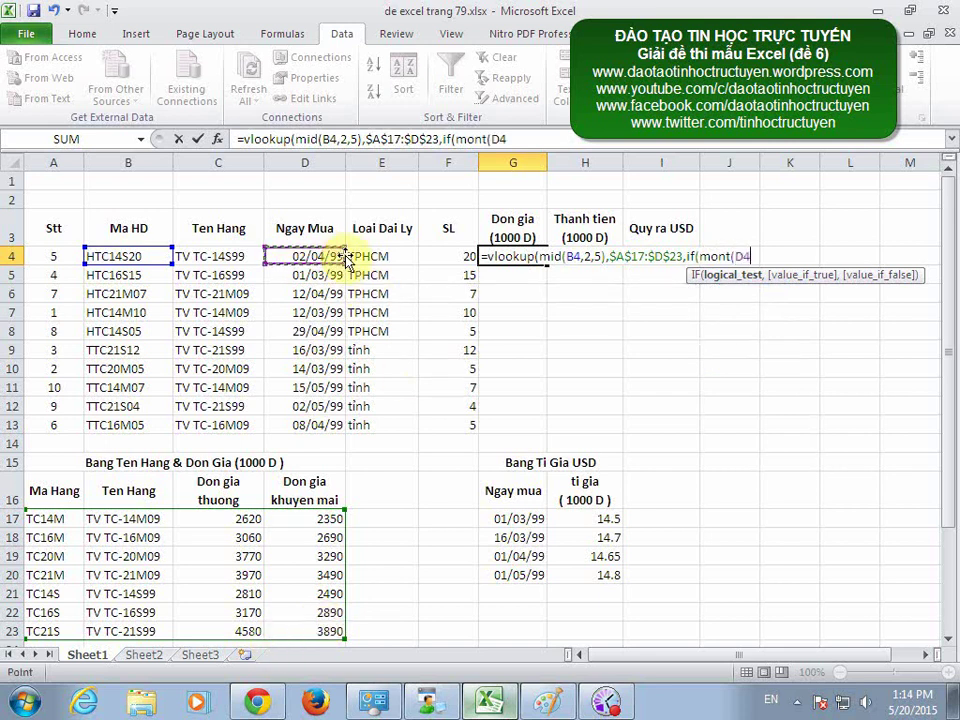
text(=)
key(BackSpace)
key(BackSpace)
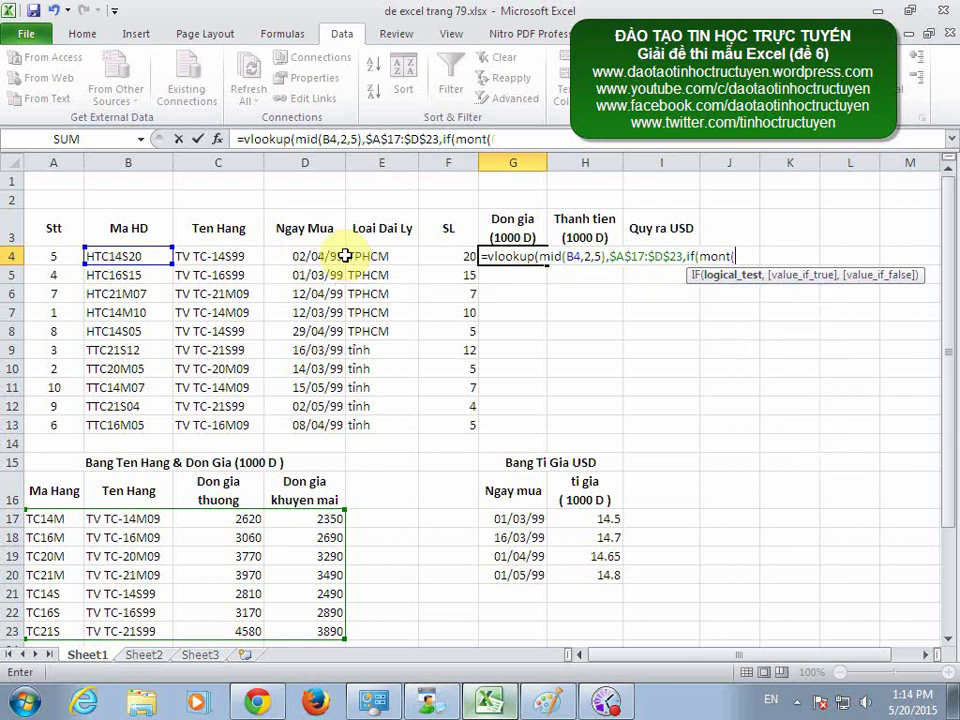
key(BackSpace)
text(h)
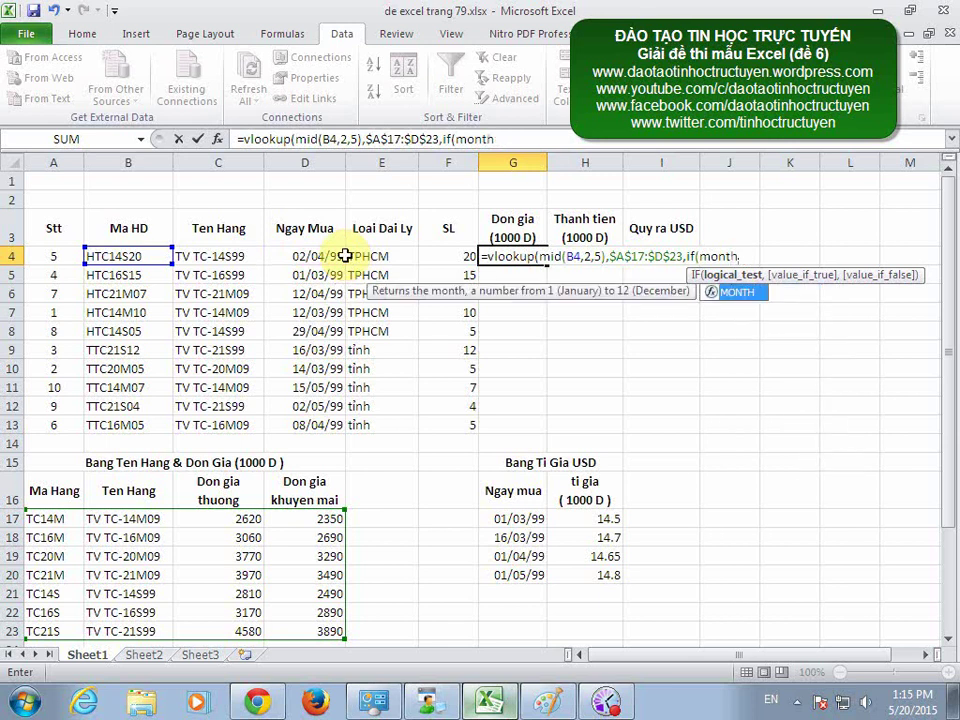
text(()
click(334, 259)
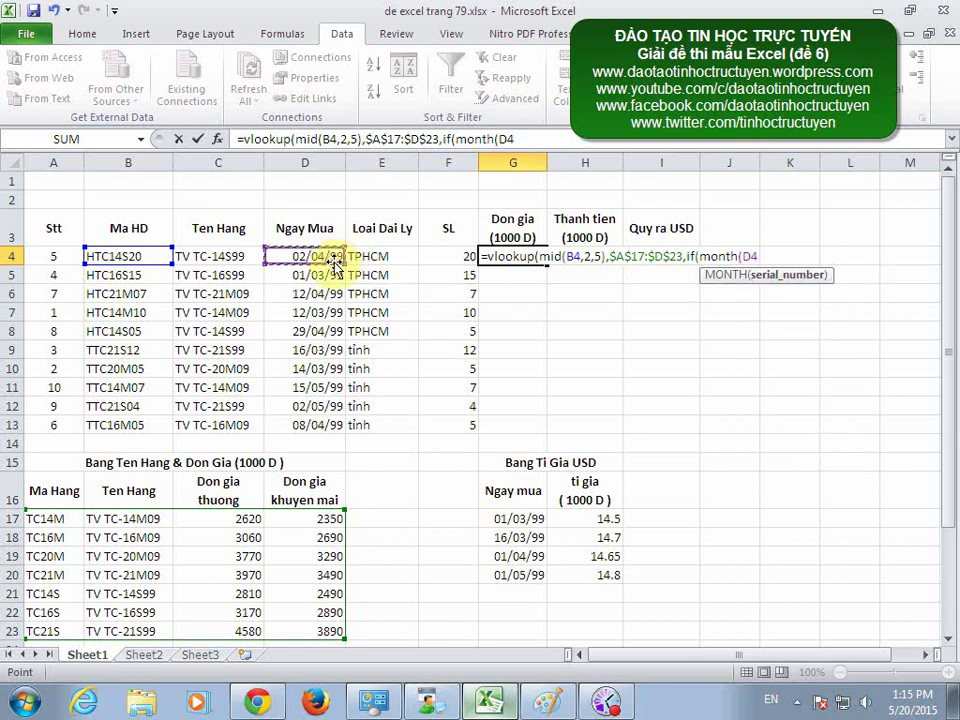
text()=5)
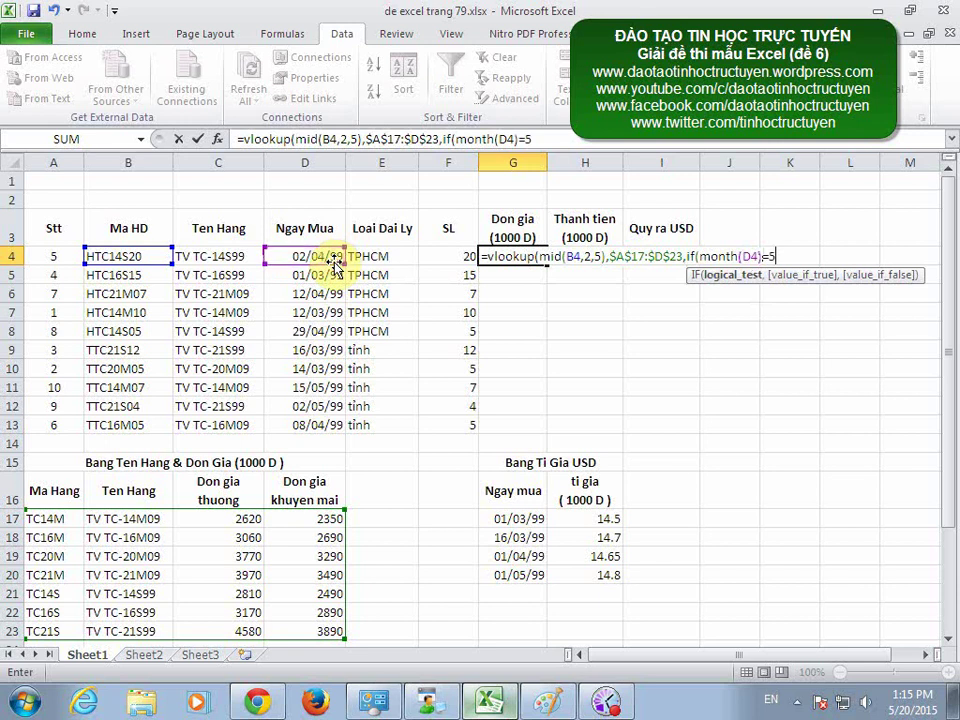
text(,4)
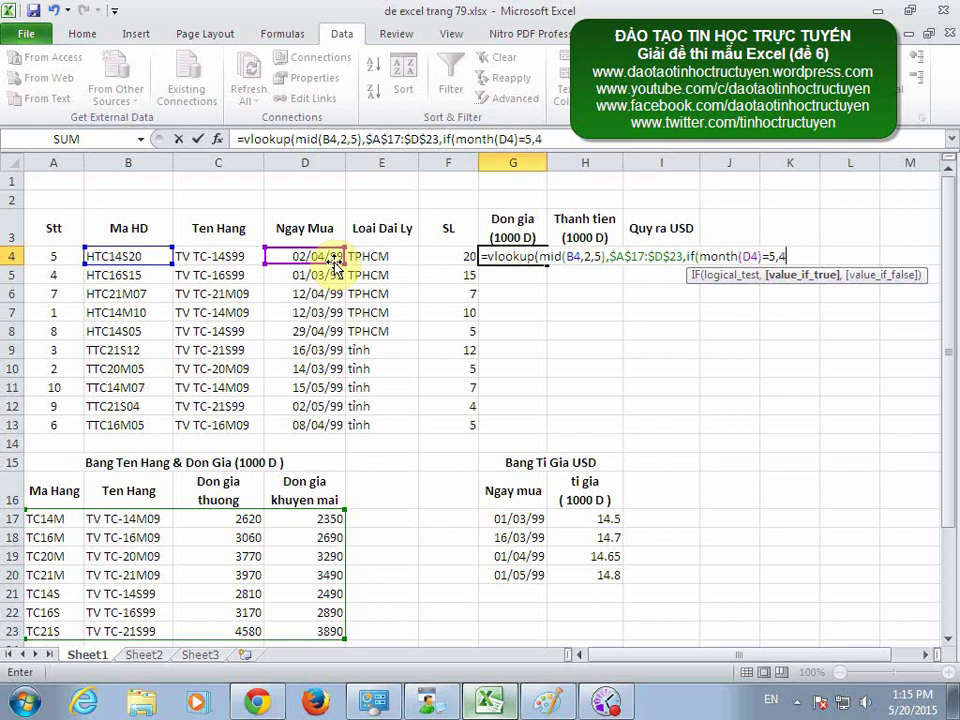
text(,3)
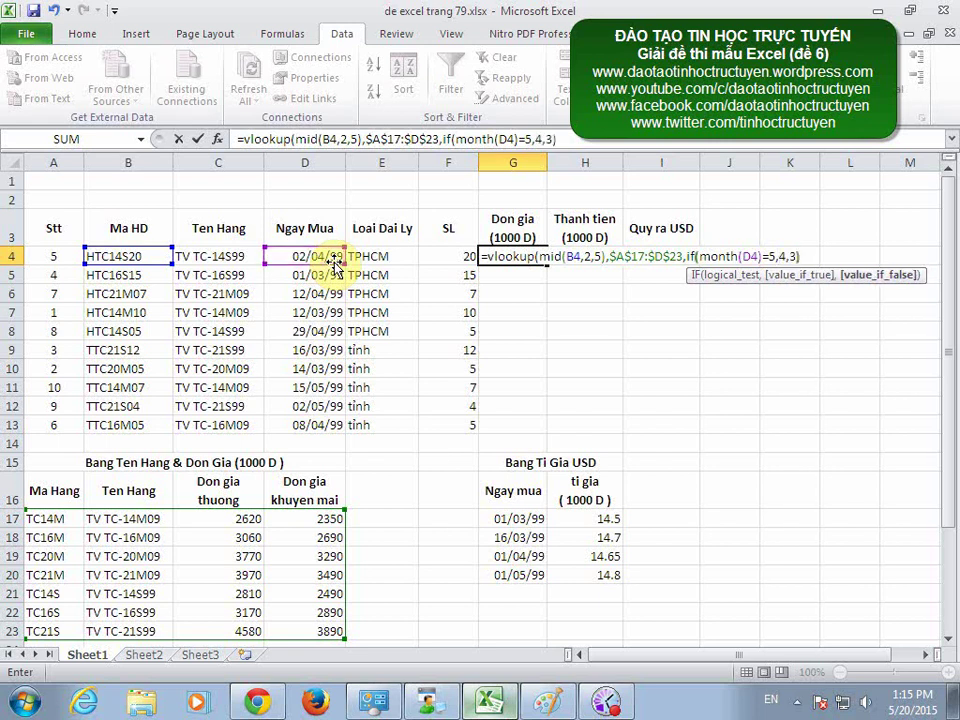
text(),0)
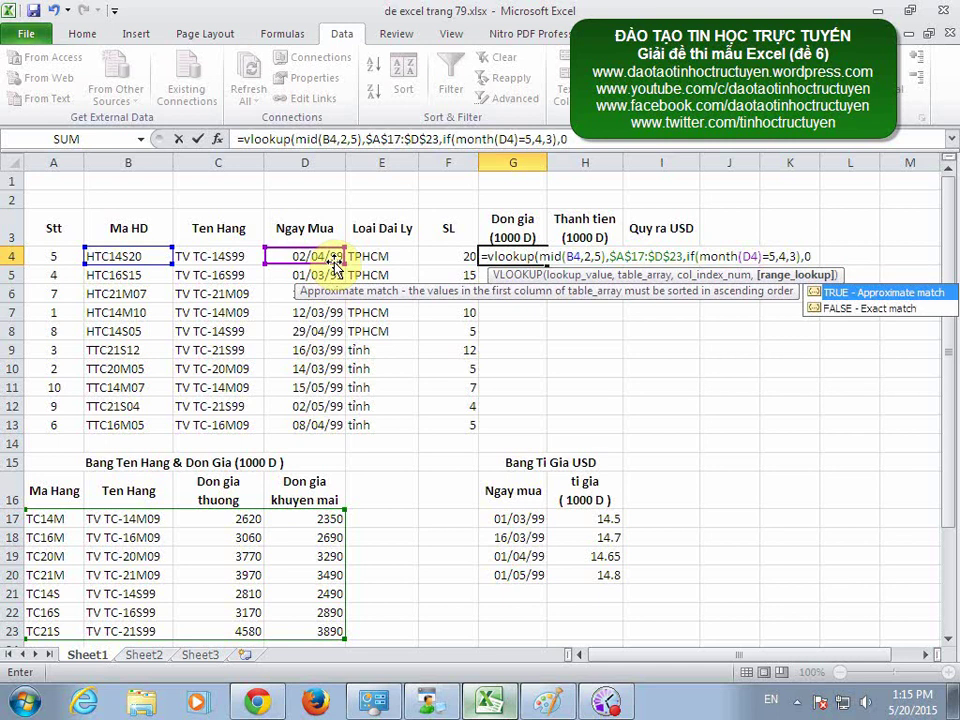
text())
key(Return)
click(540, 258)
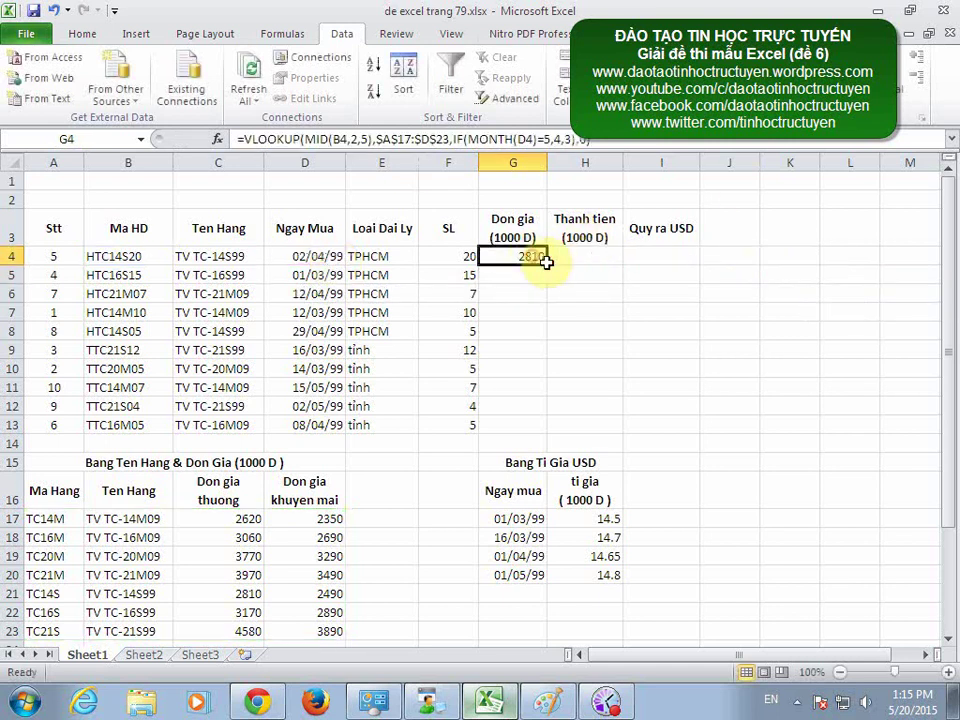
double_click(547, 263)
click(583, 256)
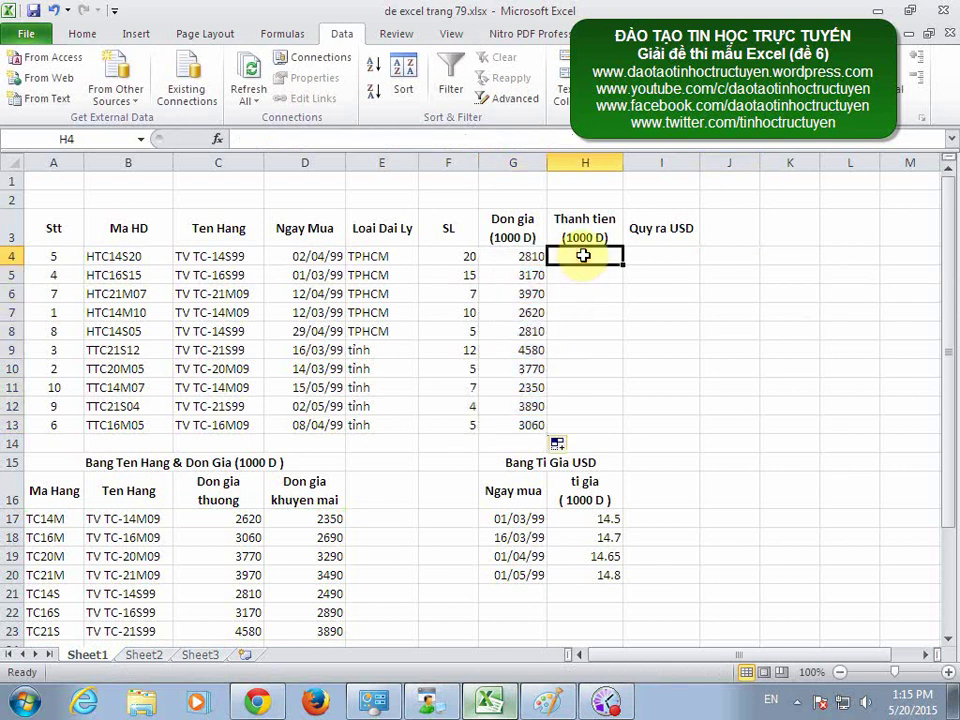
Underline the Thành tiền rule in green: price times quantity, quantity over 10, 4% discount.
click(553, 705)
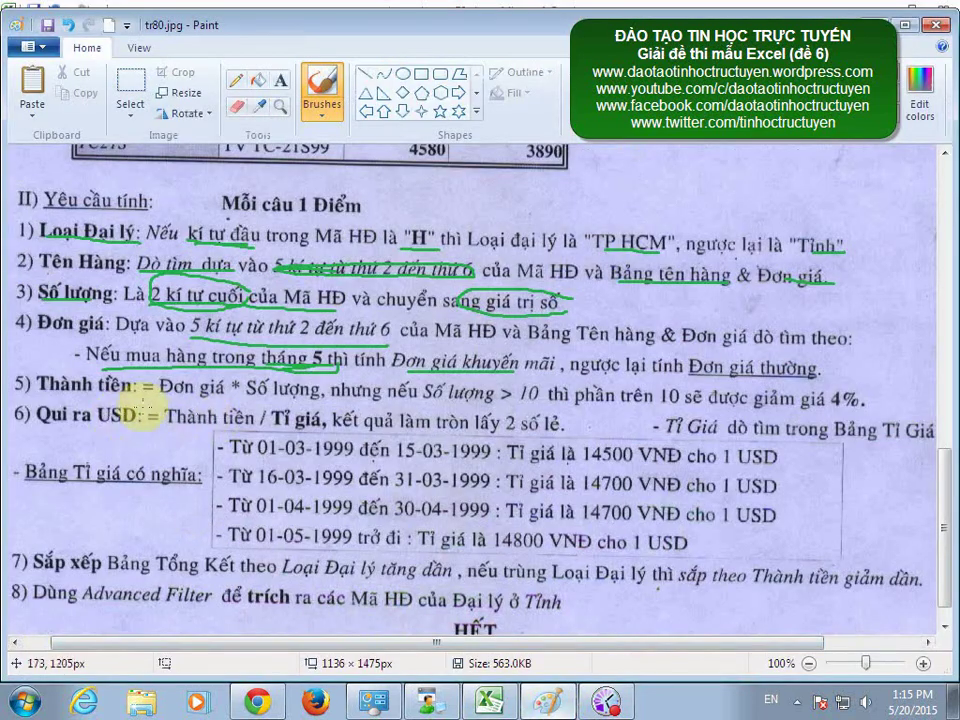
drag(146, 397, 320, 398)
drag(443, 409, 523, 410)
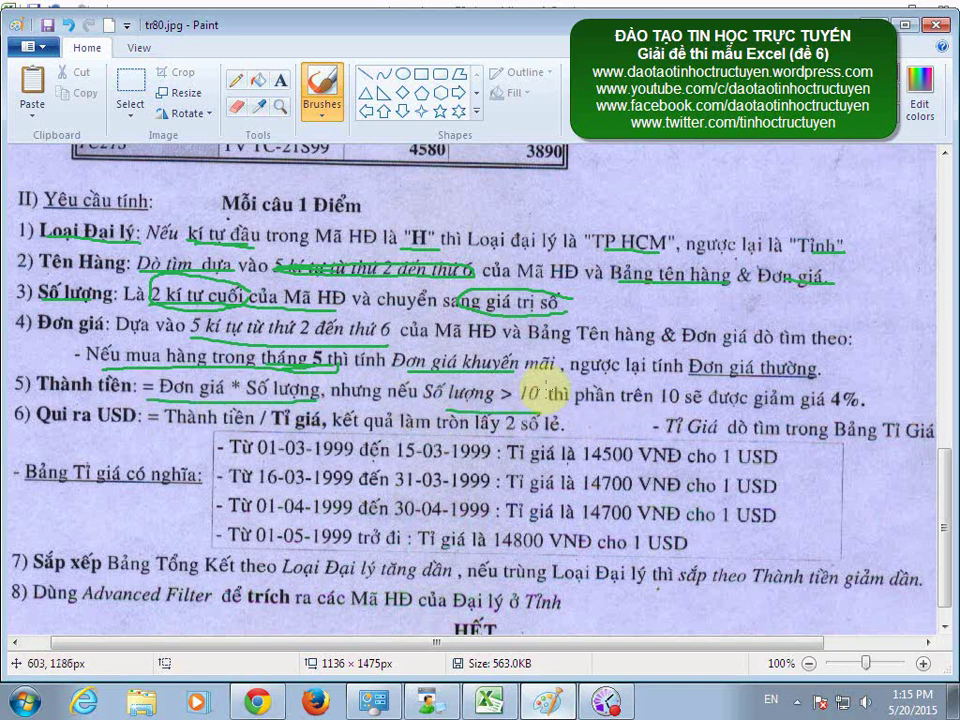
mouse_move(660, 404)
mouse_down()
mouse_move(760, 401)
mouse_move(632, 407)
mouse_up()
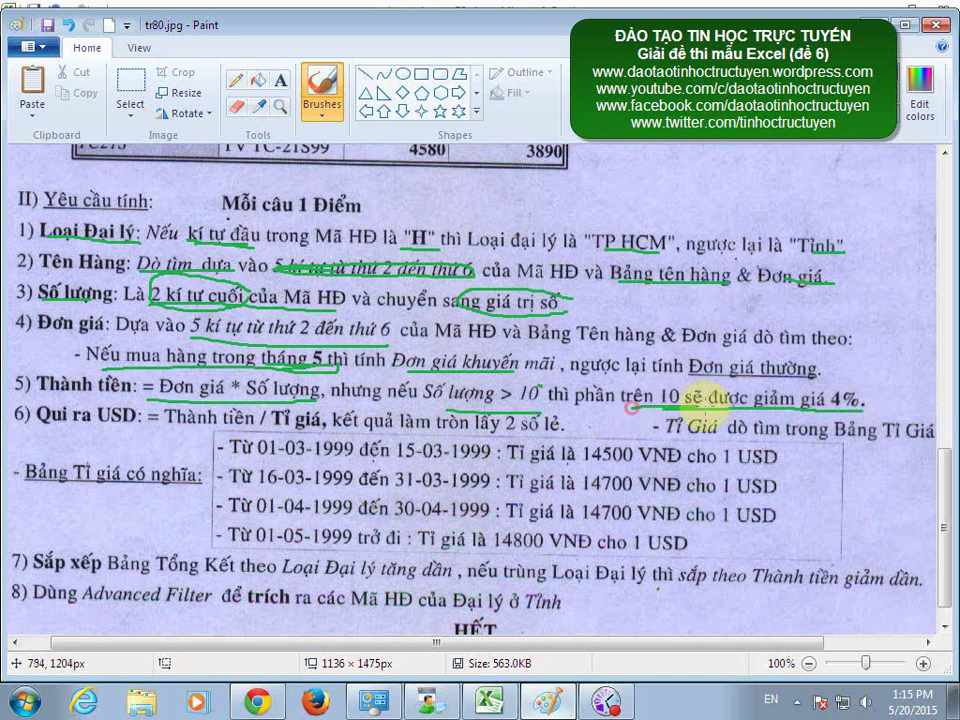
click(608, 702)
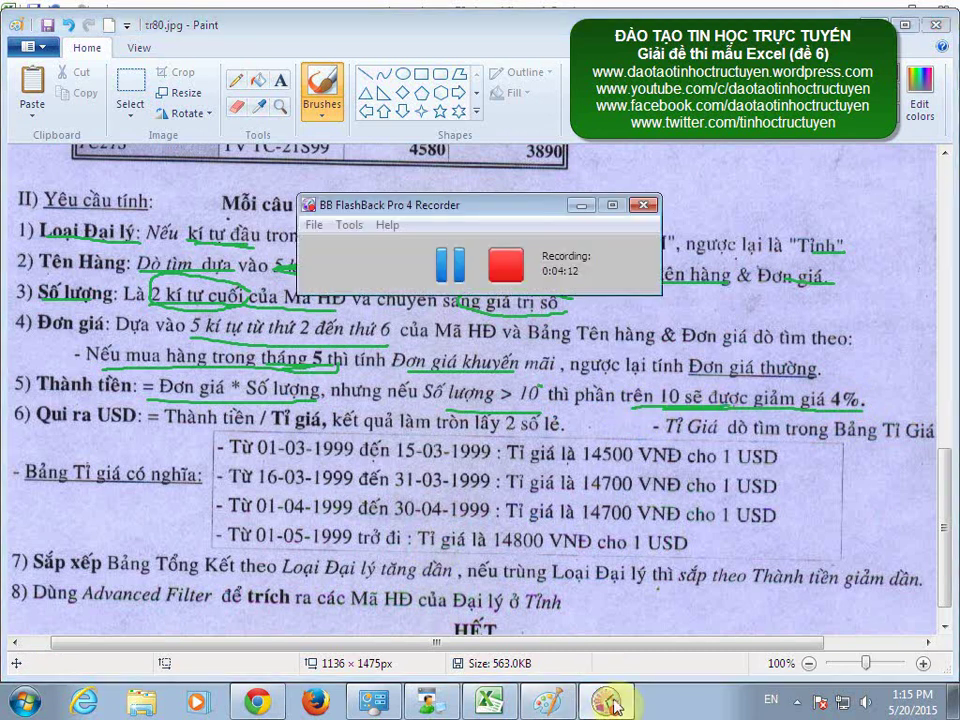
click(608, 702)
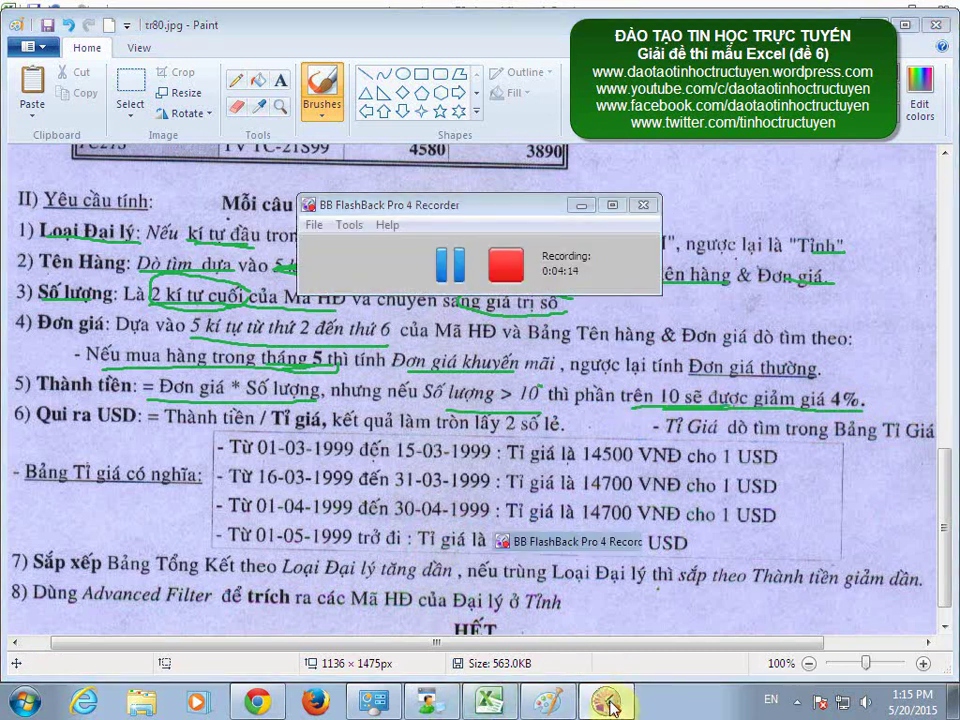
click(500, 706)
In H4, start the Thanh tien formula with the unit price G4.
text(=)
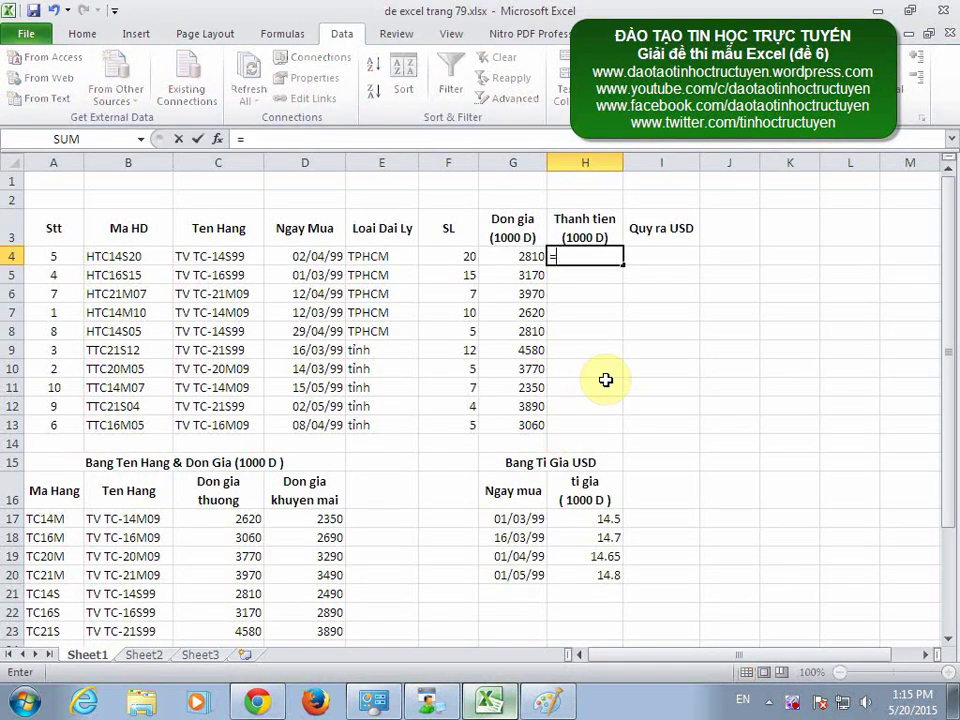
text(if)
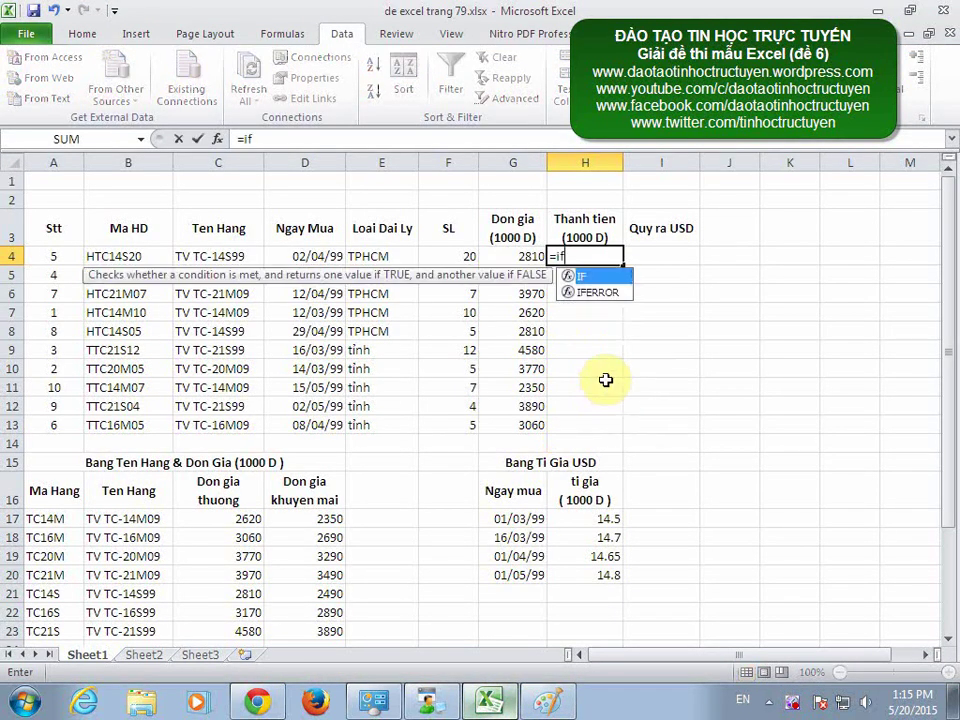
text(()
key(BackSpace)
key(BackSpace)
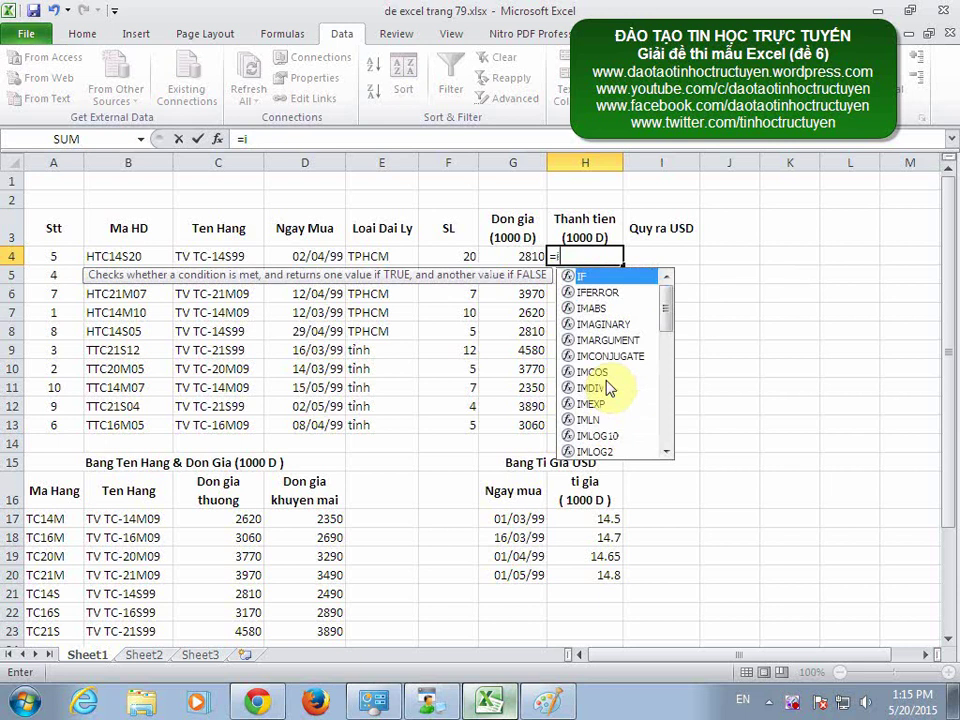
key(BackSpace)
click(457, 255)
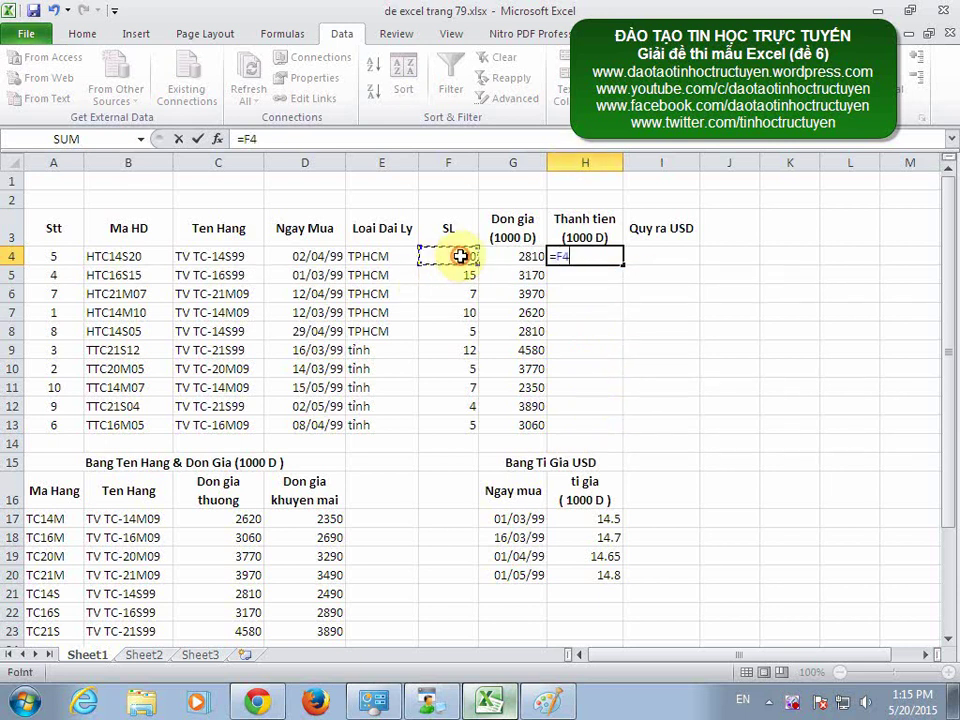
text(*)
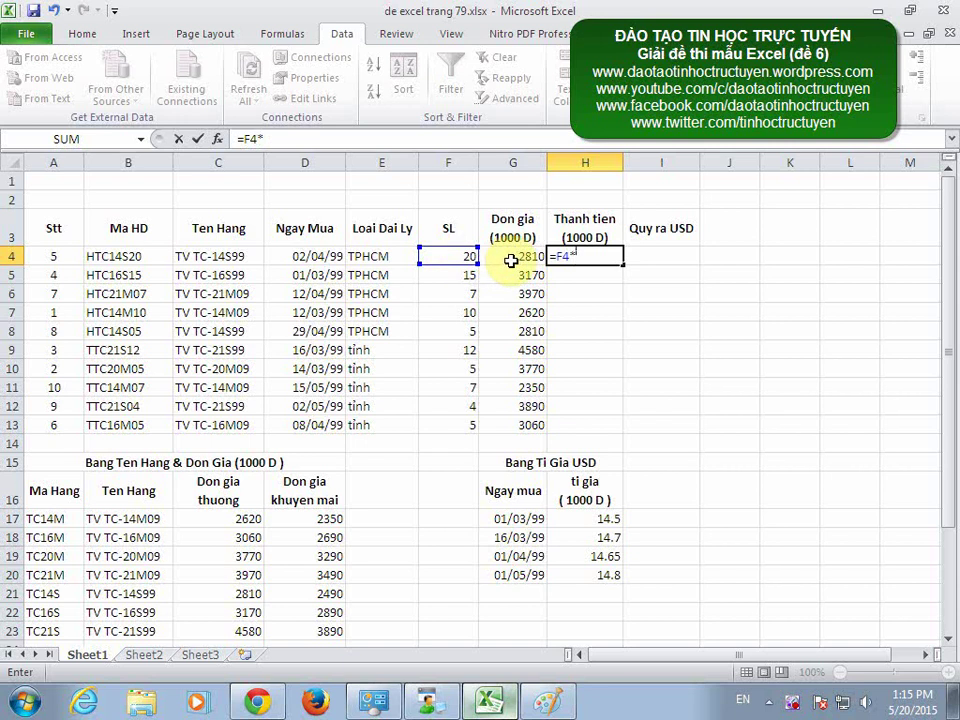
key(BackSpace)
key(BackSpace)
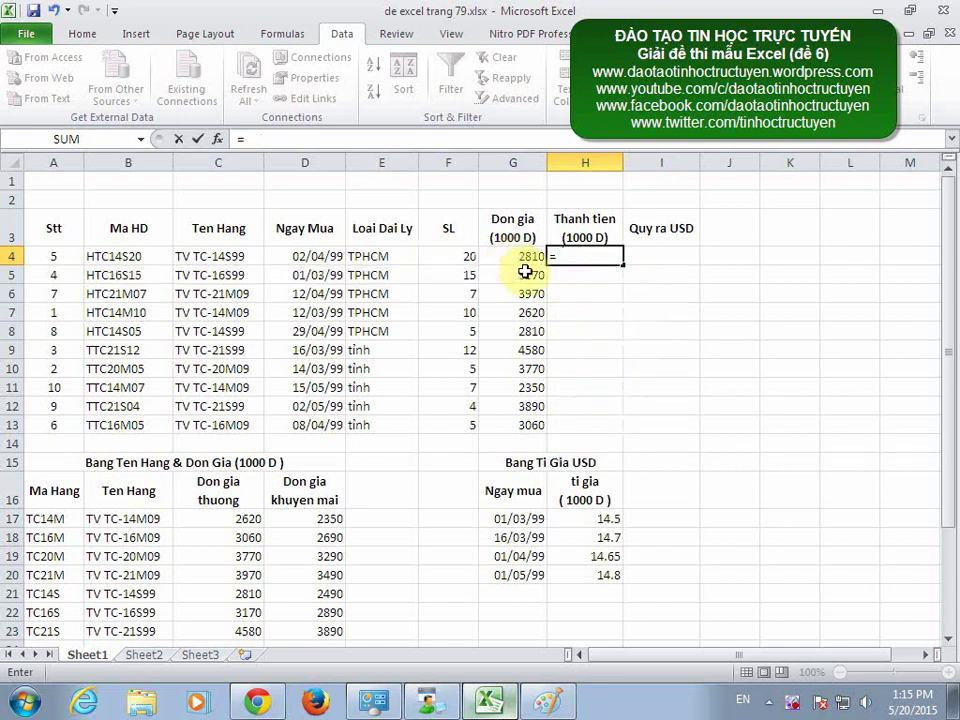
click(513, 258)
Complete =G4*IF(F4>10,(F4-10)*96%+10,F4) and copy it down to H13.
text(*)
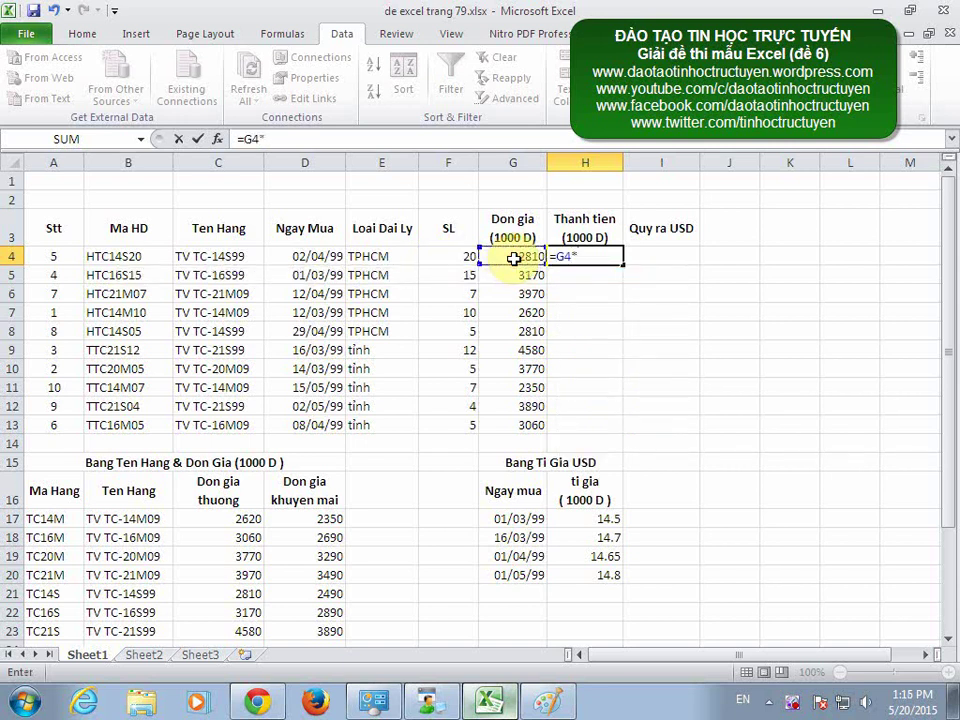
text(if()
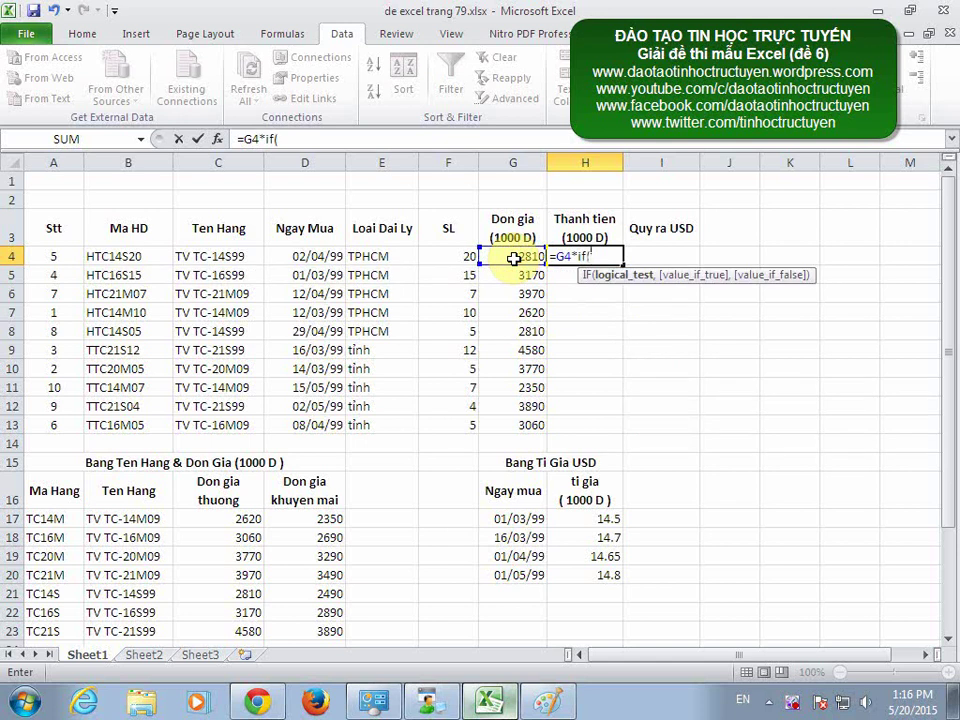
click(458, 258)
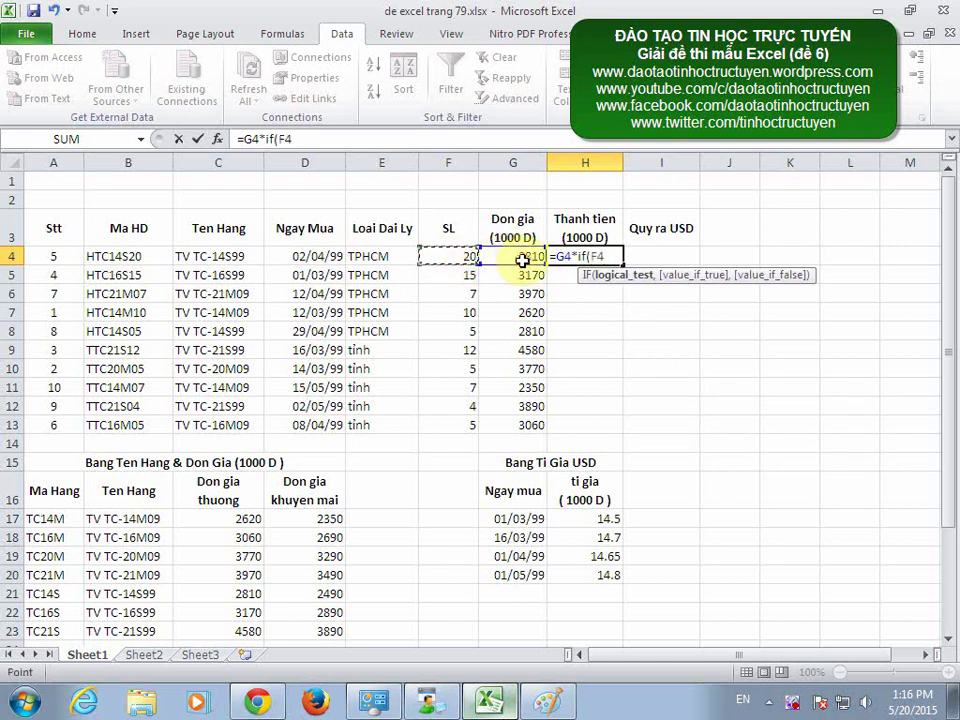
text(>10)
text(,()
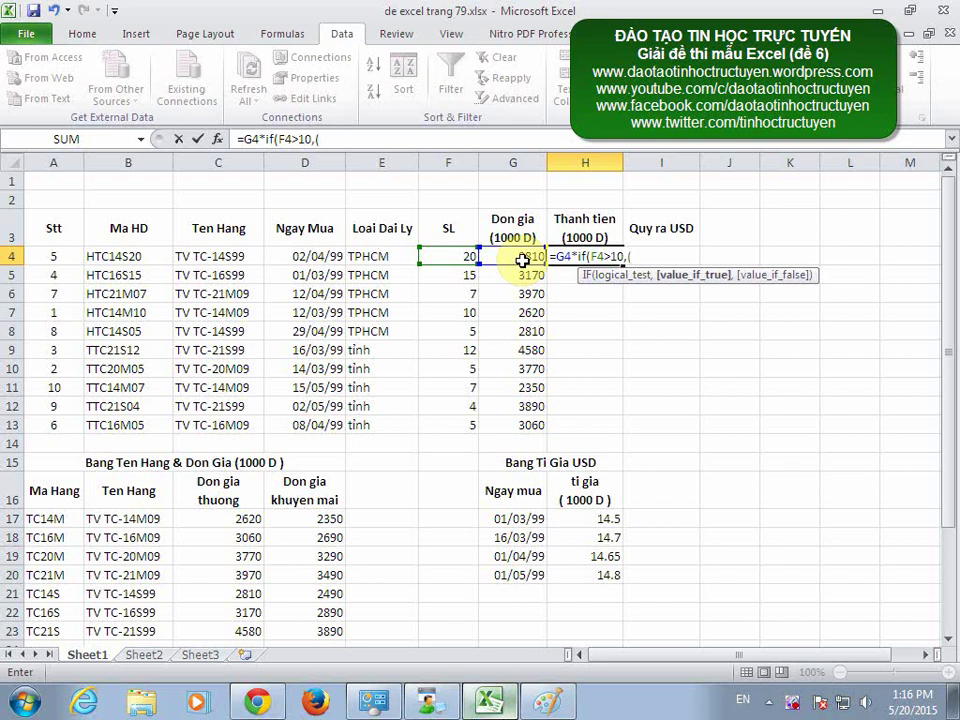
click(459, 256)
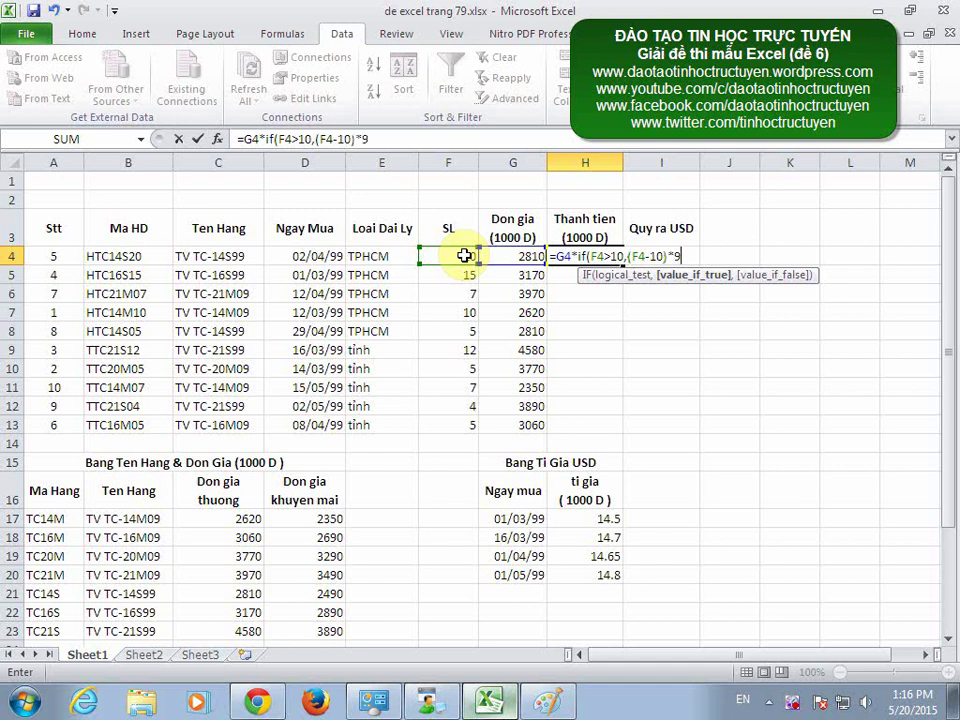
text(6%+10)
text(,)
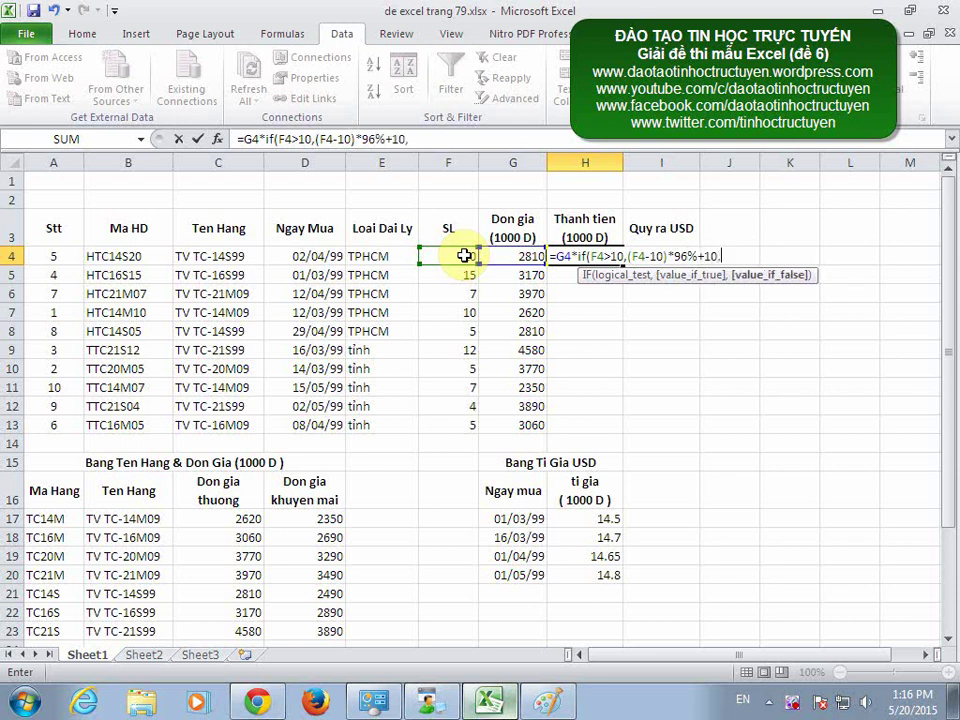
click(465, 256)
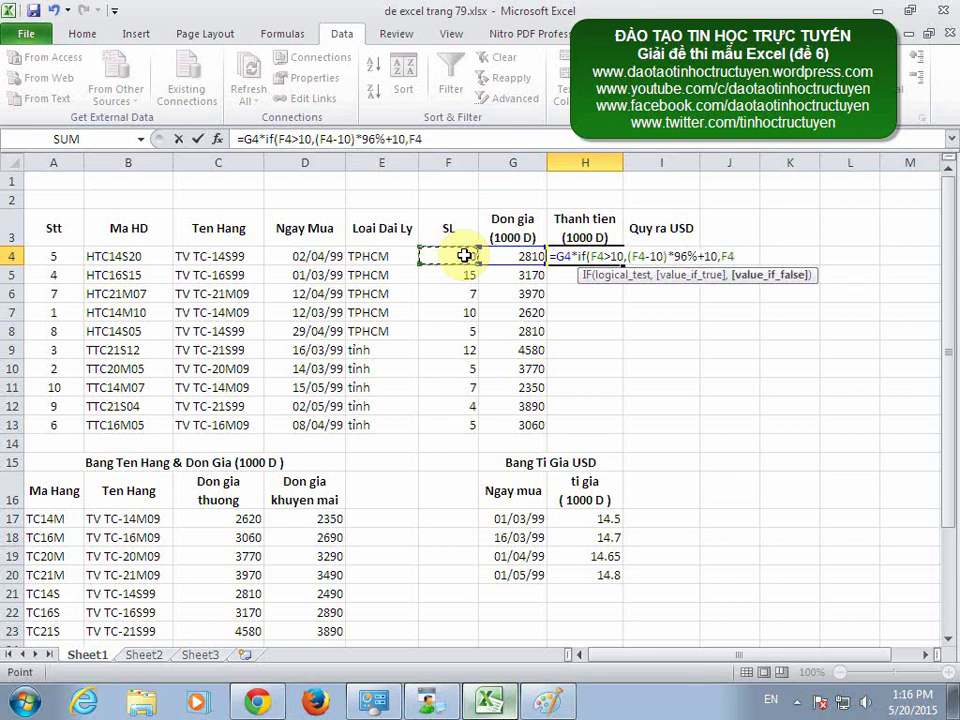
text())
key(Return)
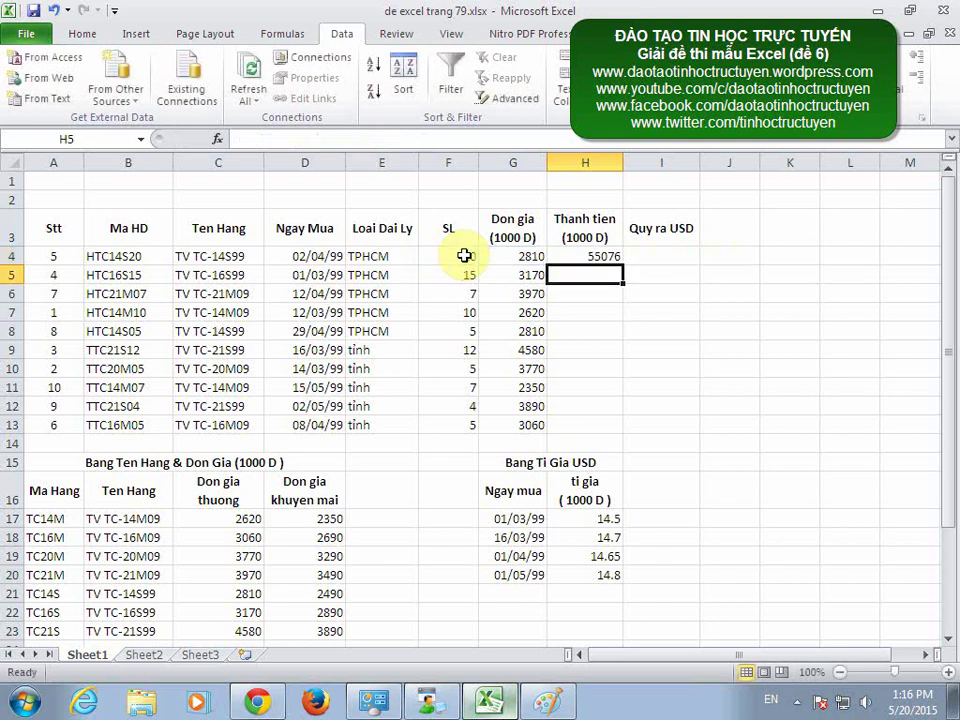
key(Up)
double_click(623, 265)
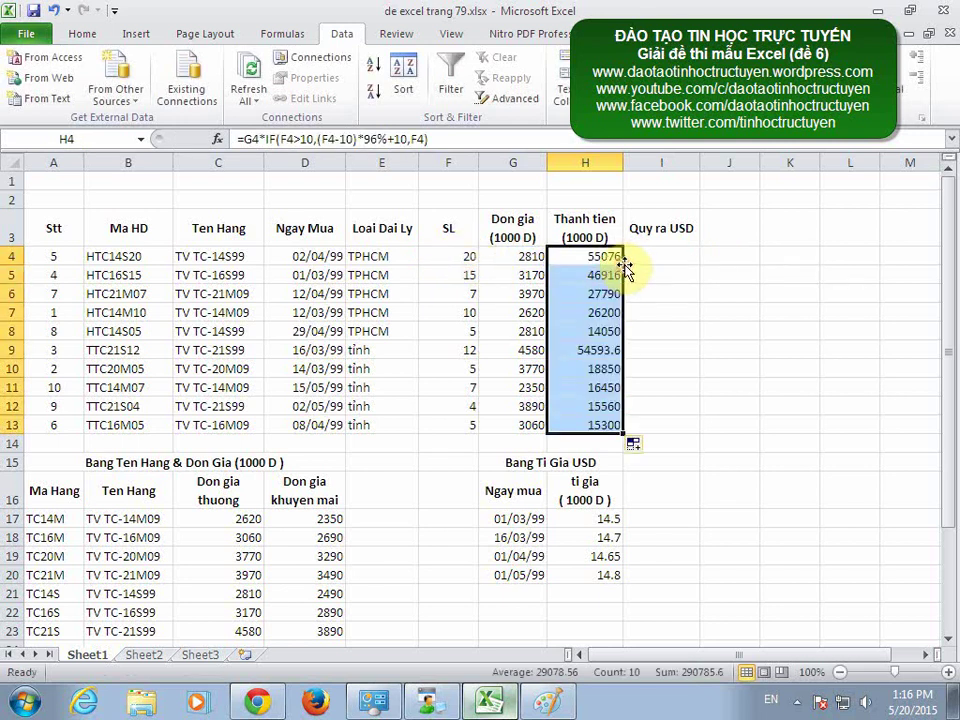
click(658, 252)
In Paint, underline the Qui ra USD line and the 'Tỉ Giá dò tìm trong' note in green, then return to Excel.
click(553, 703)
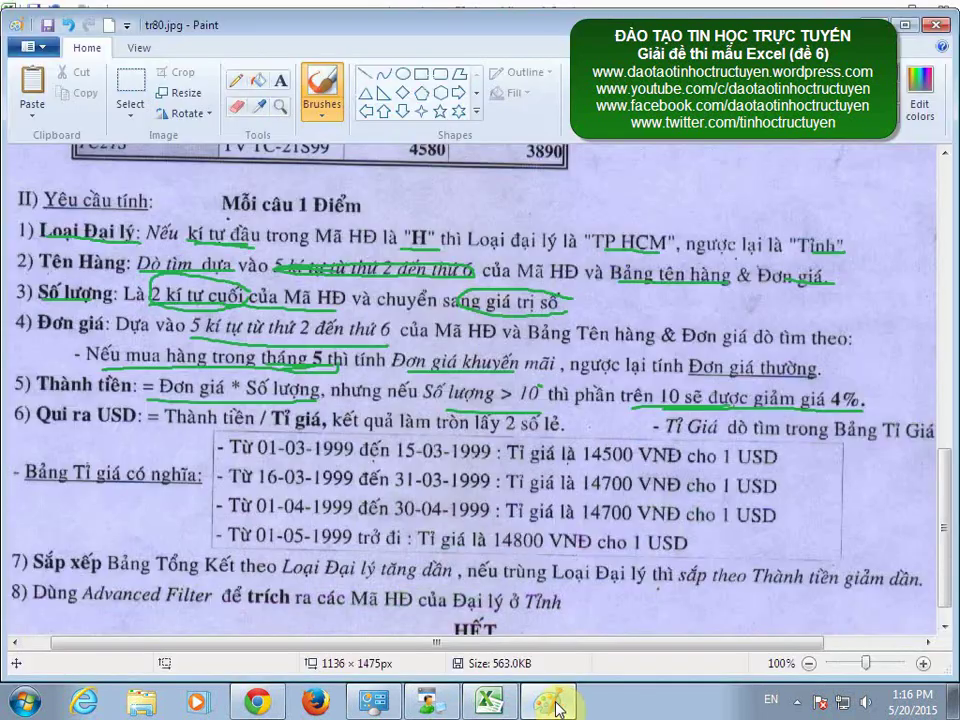
click(174, 420)
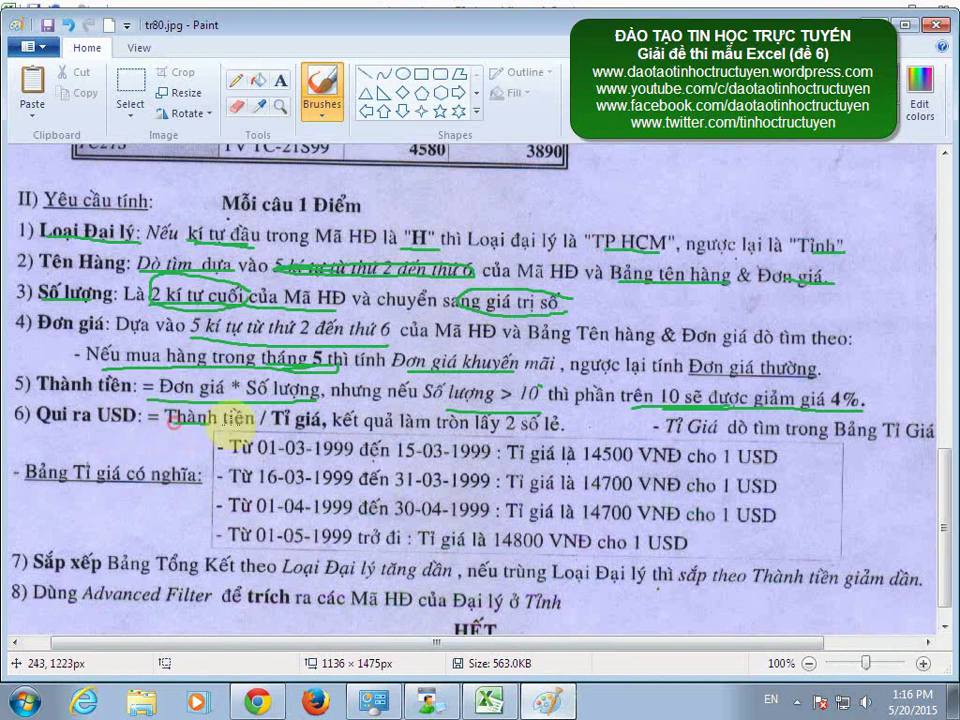
drag(215, 428, 540, 432)
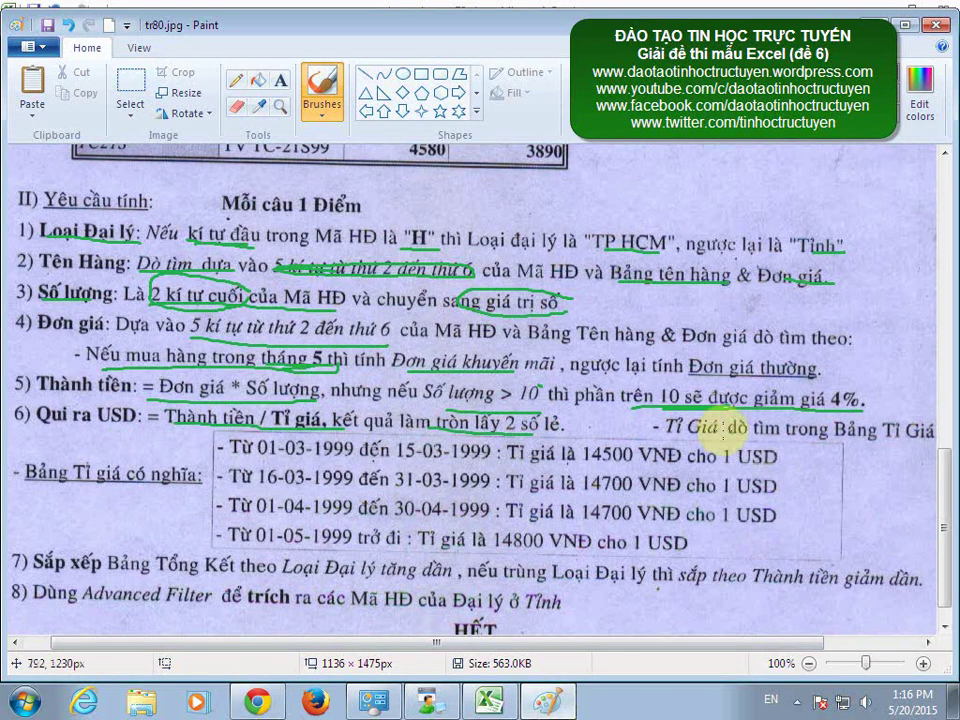
drag(660, 432, 850, 432)
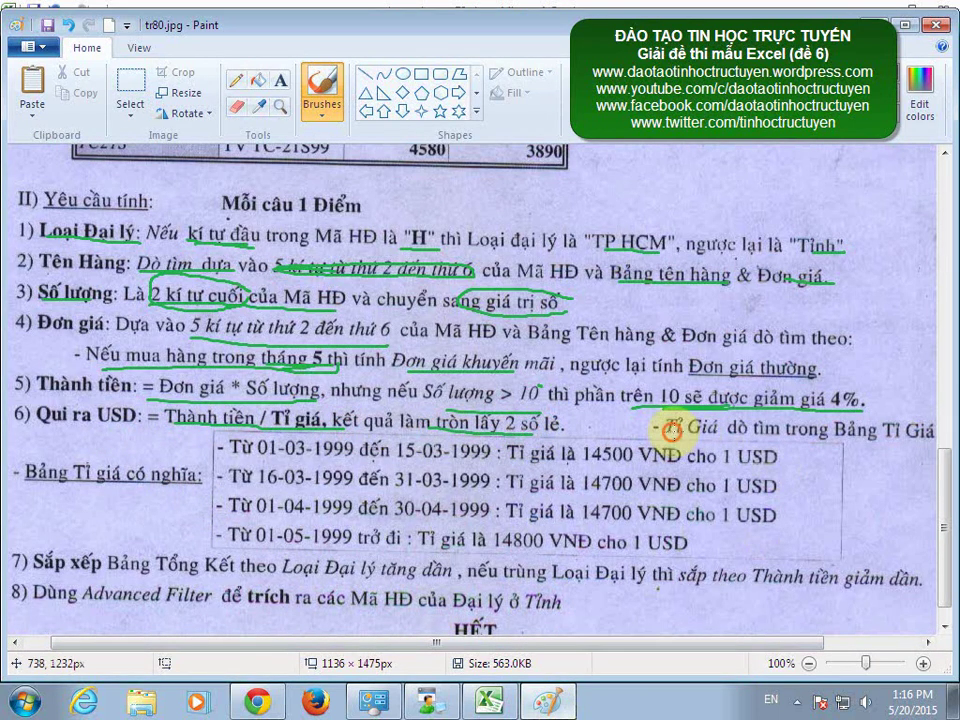
click(546, 700)
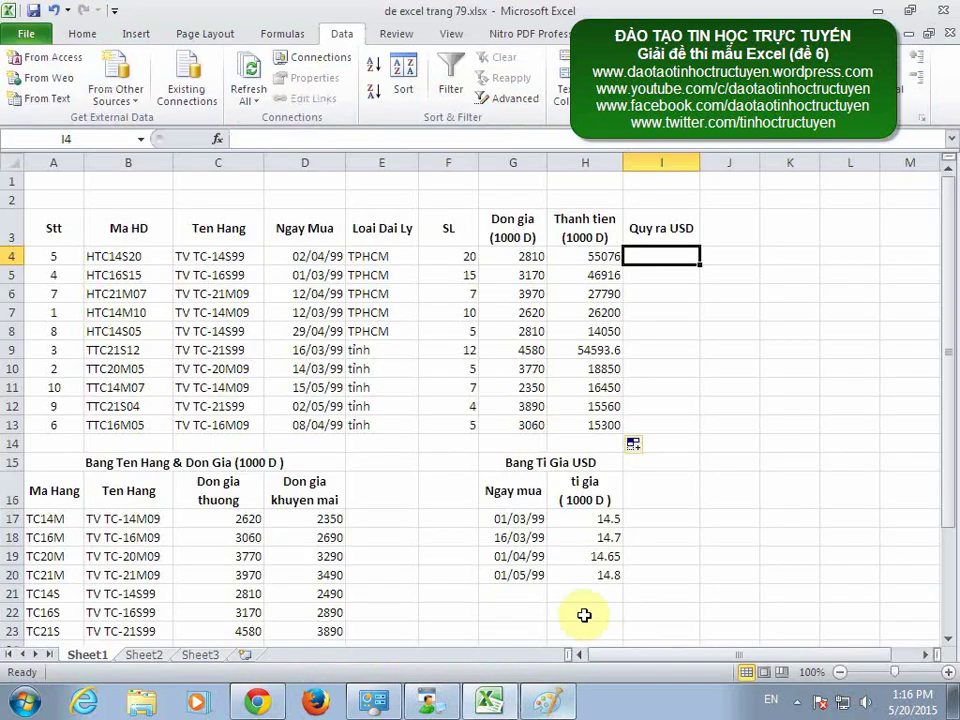
In I4, look up the exchange rate with =VLOOKUP(D4,$G$17:$H$20,2,1).
text(=vlookup)
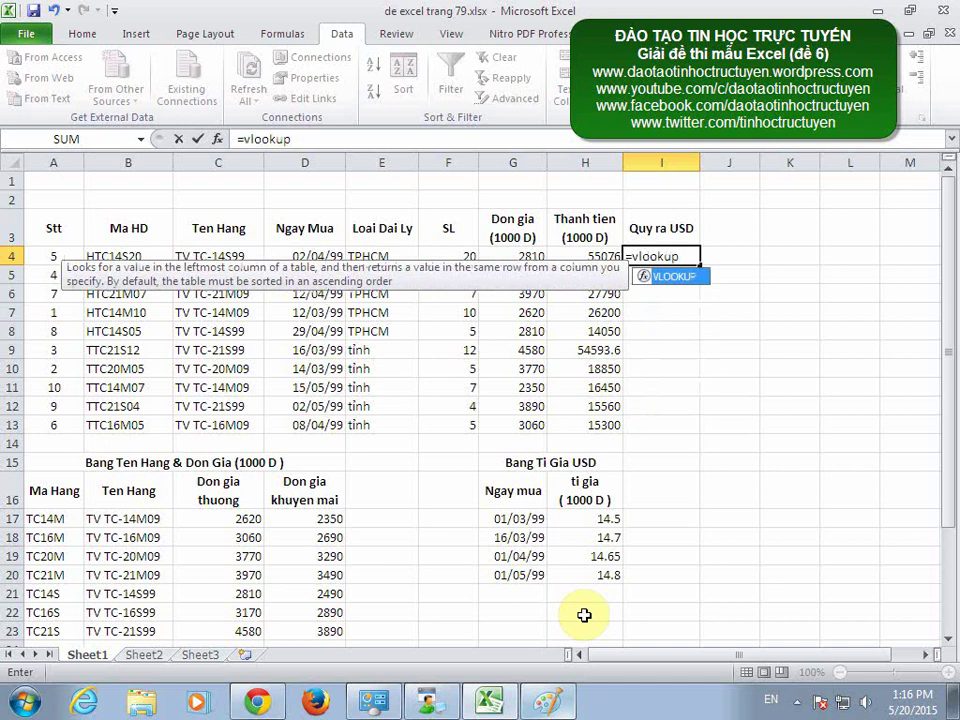
text(()
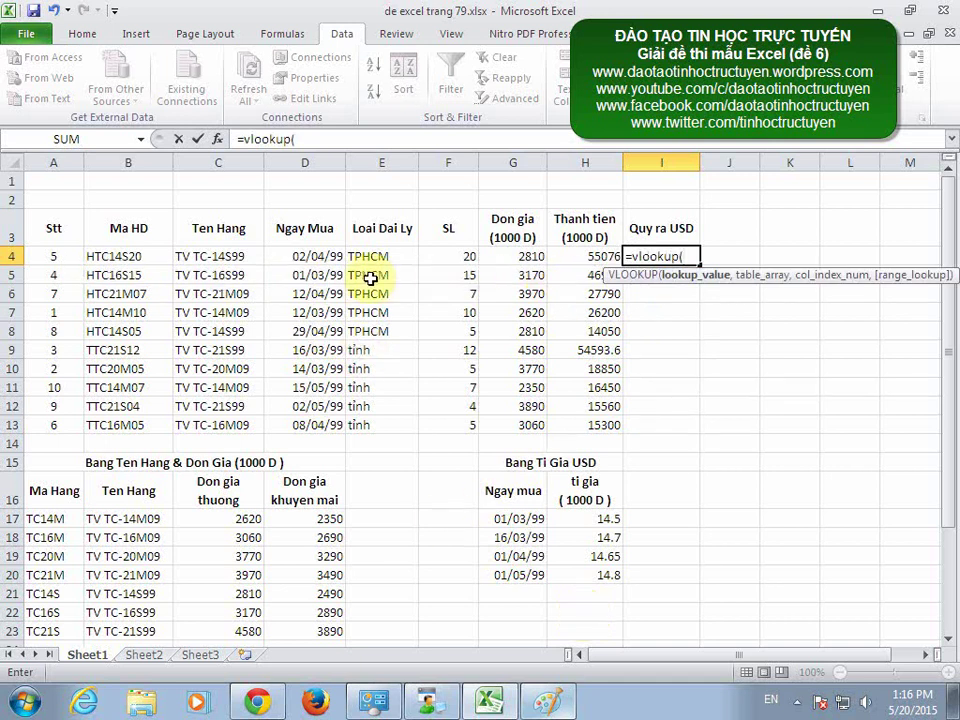
click(309, 257)
text(,)
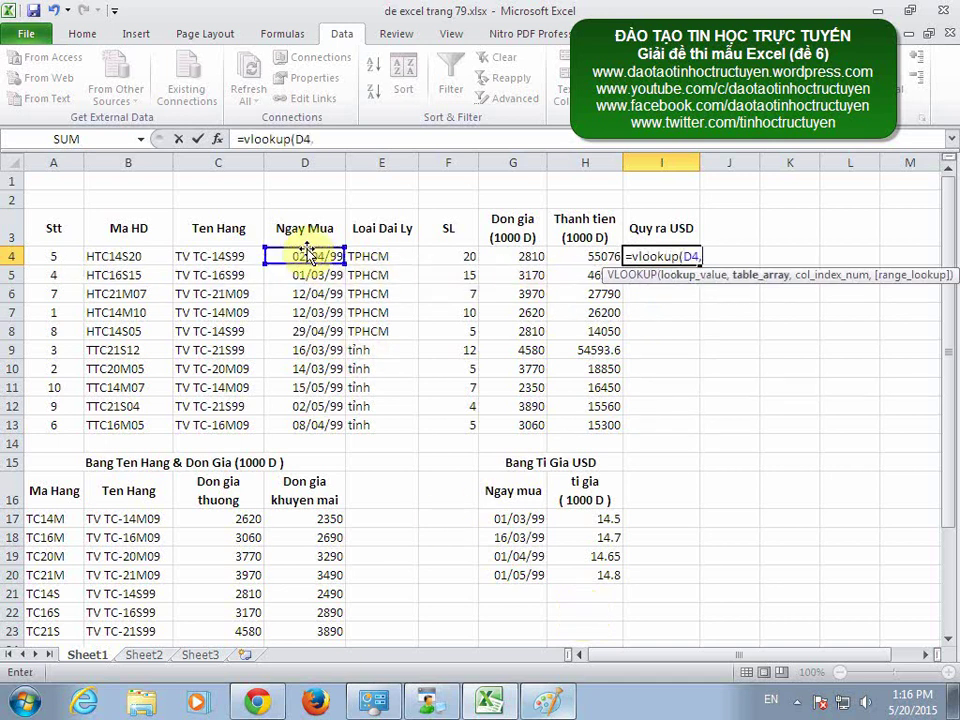
drag(510, 518, 620, 578)
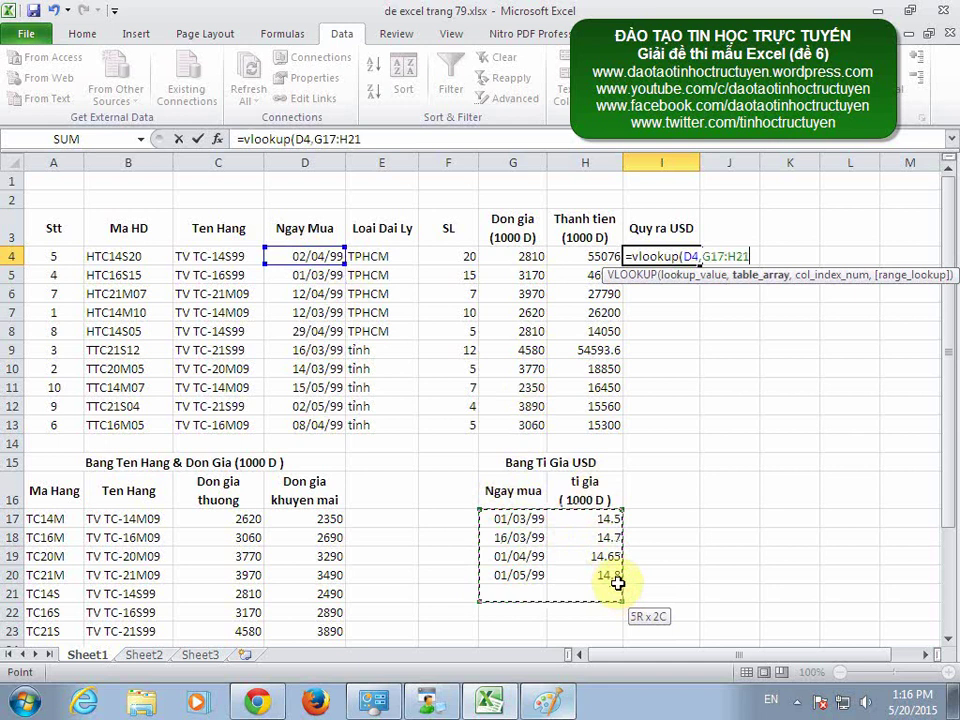
key(F4)
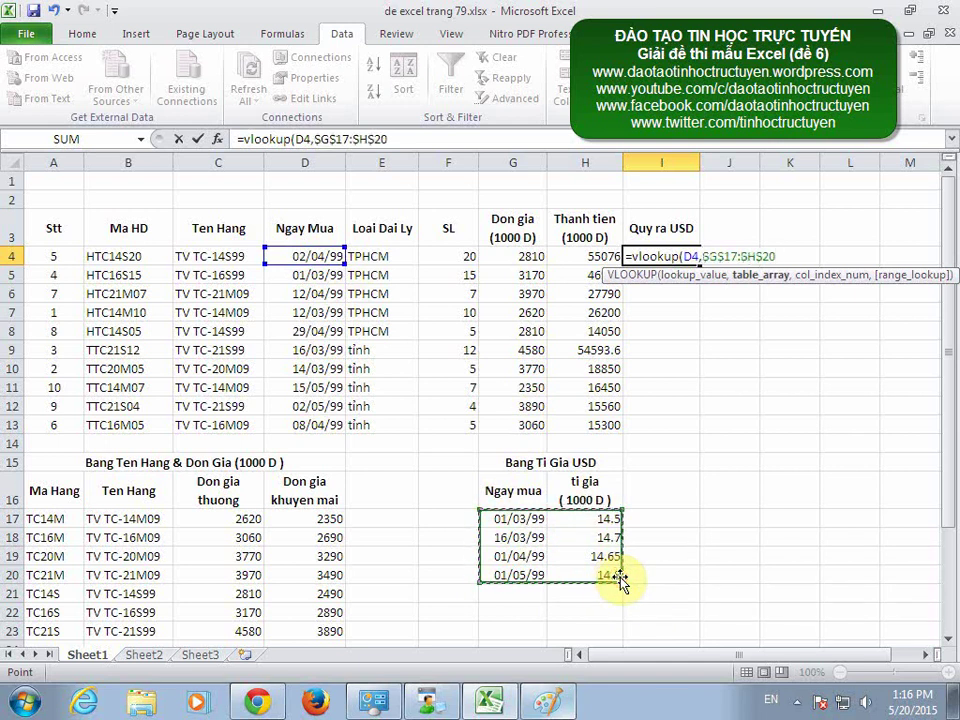
text(,)
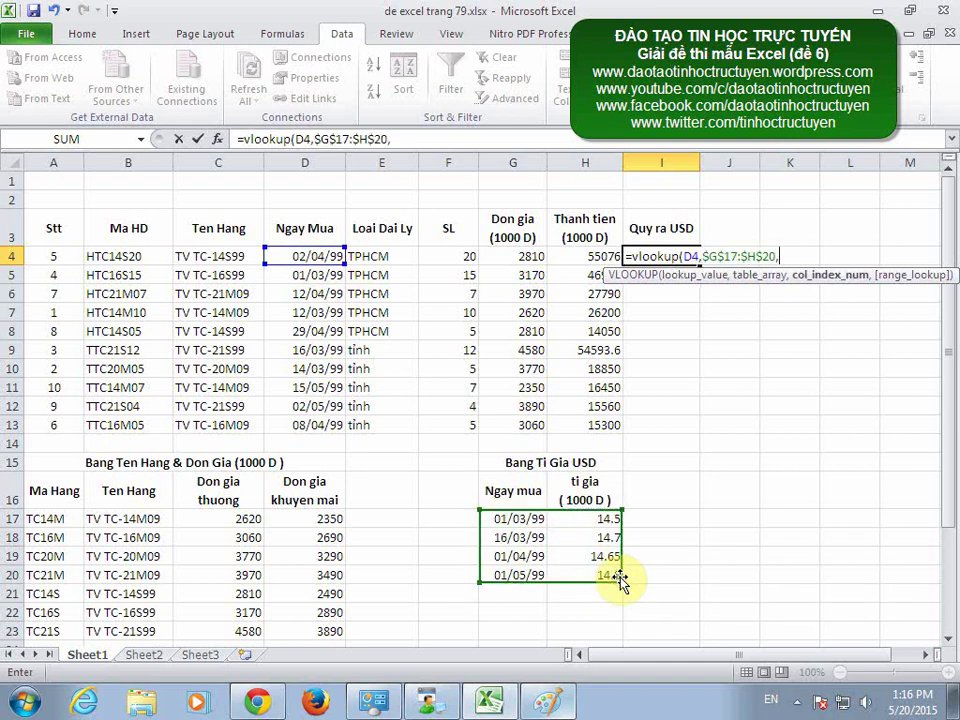
text(2,1)
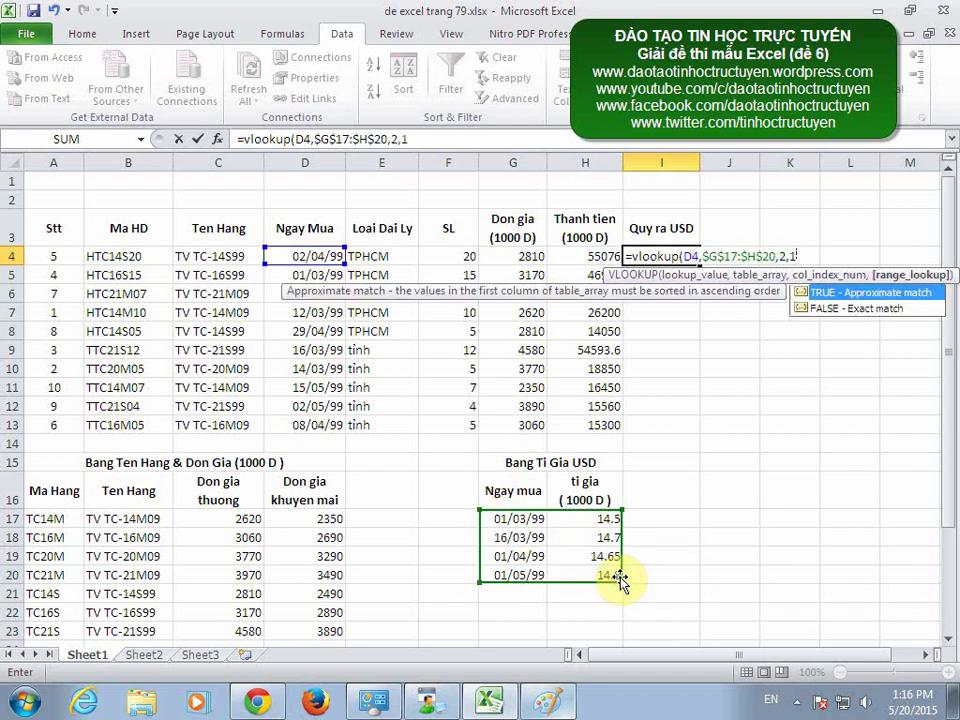
key(Return)
Edit I4 so Thanh tien H4 is divided by the looked-up rate.
click(684, 257)
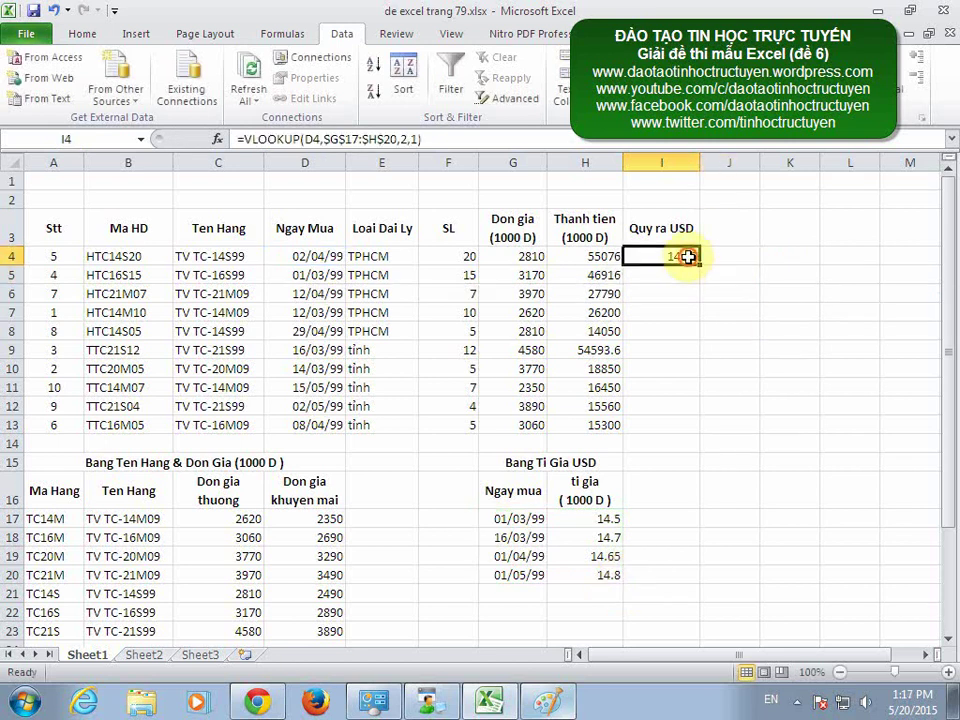
click(251, 138)
click(605, 259)
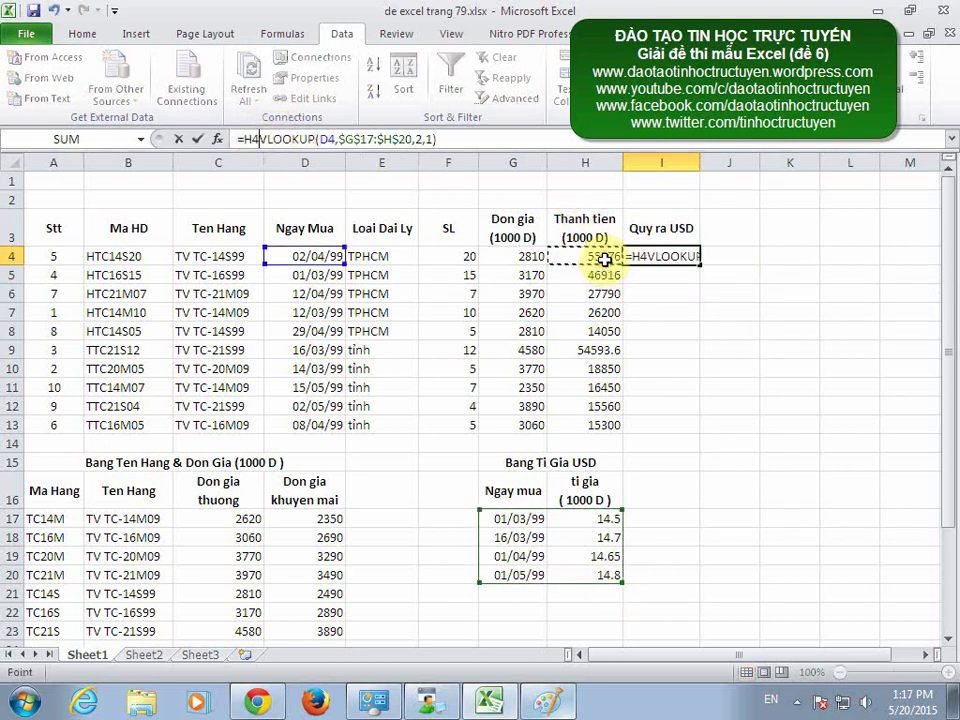
text(/)
key(Return)
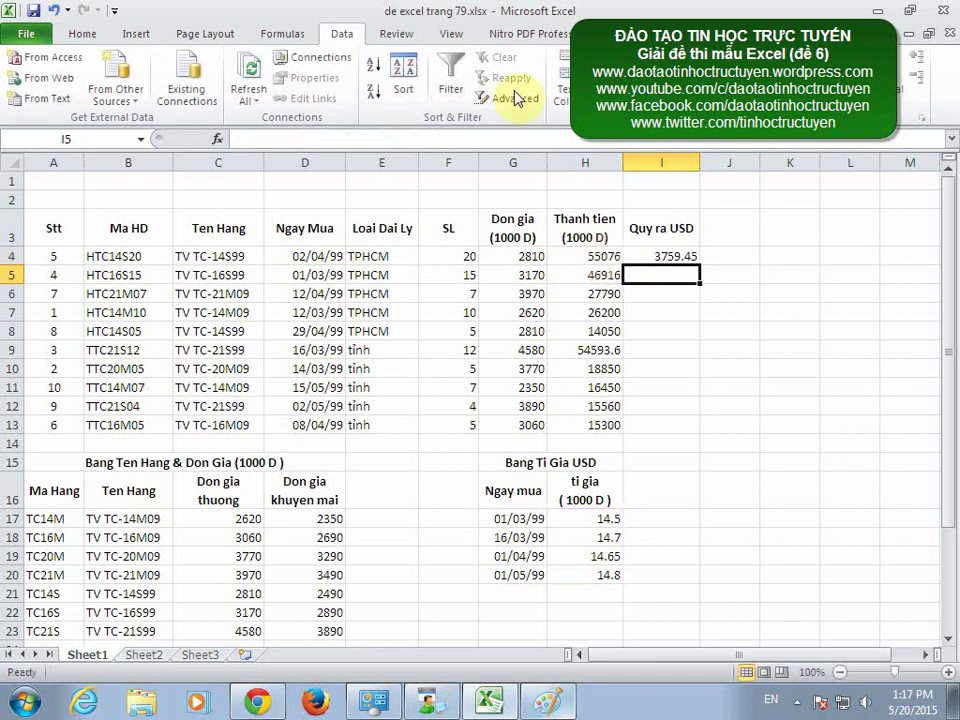
Wrap the I4 formula in ROUND(...,2) and fill it down to I13.
click(668, 257)
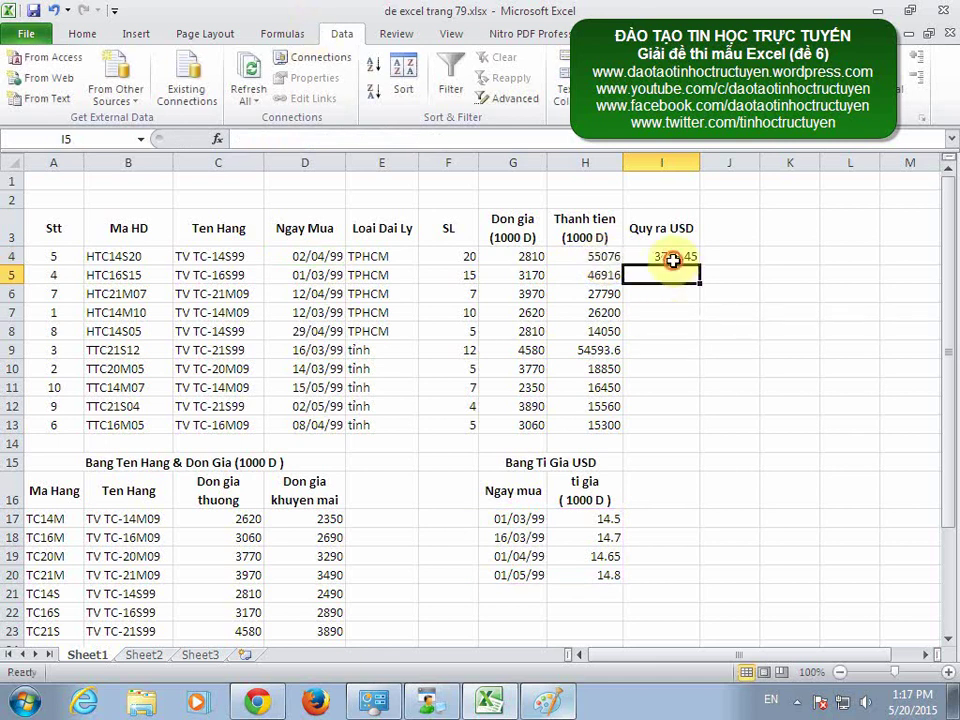
click(248, 138)
text(ro)
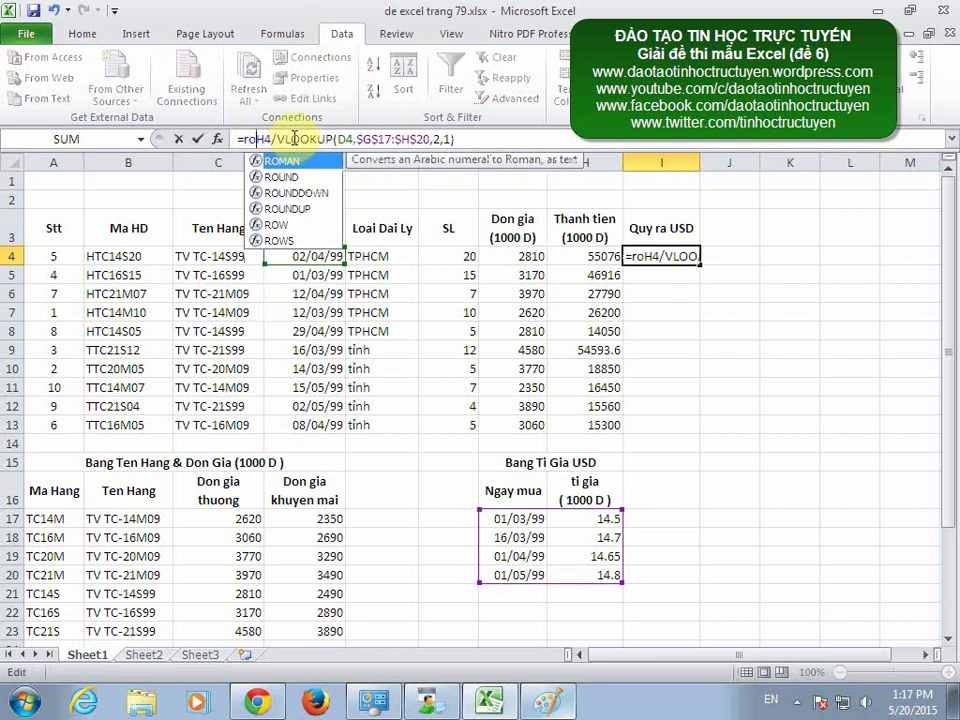
text(und)
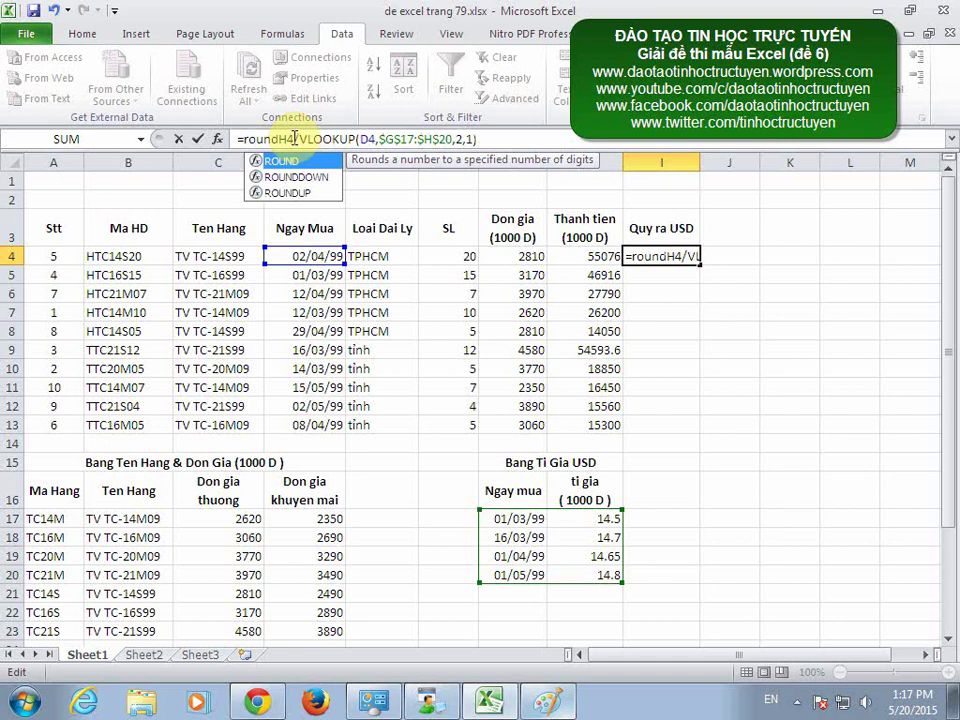
text(()
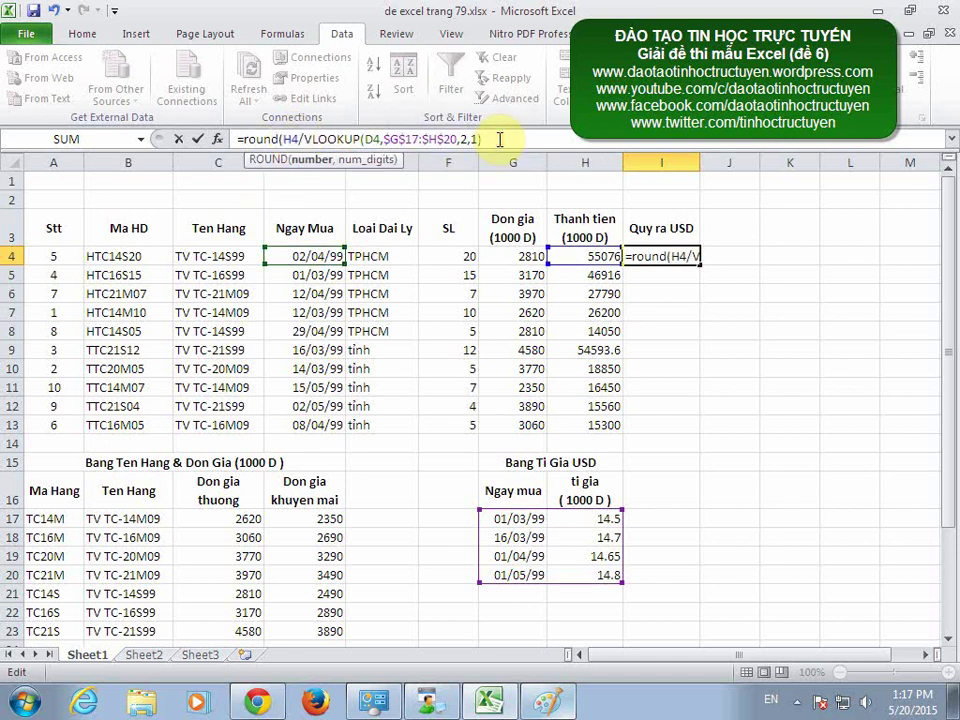
text(,2)
key(Return)
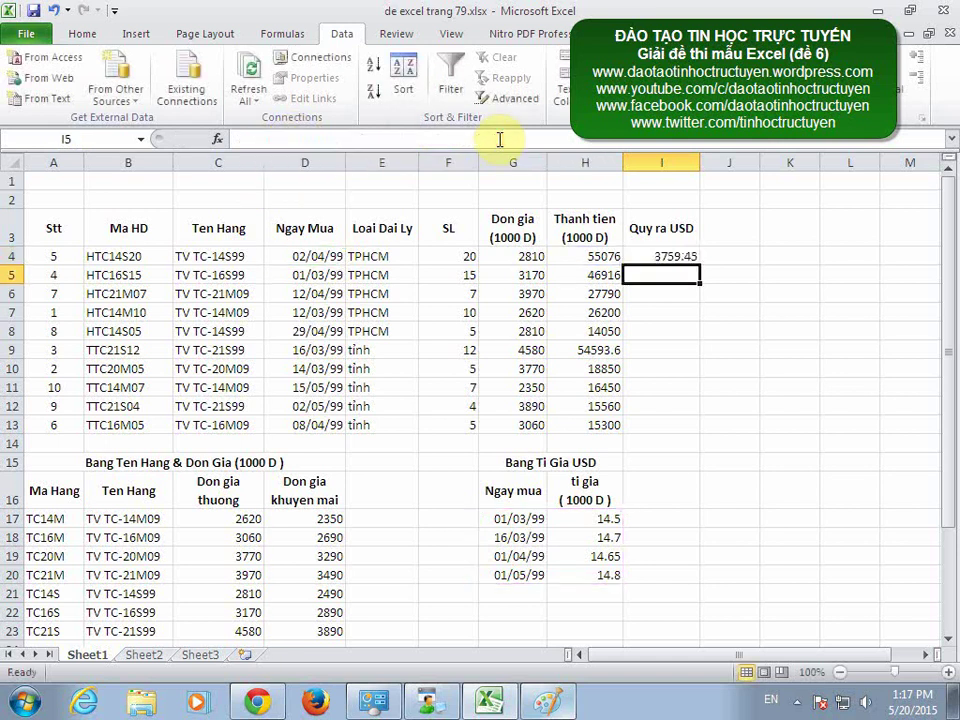
click(636, 255)
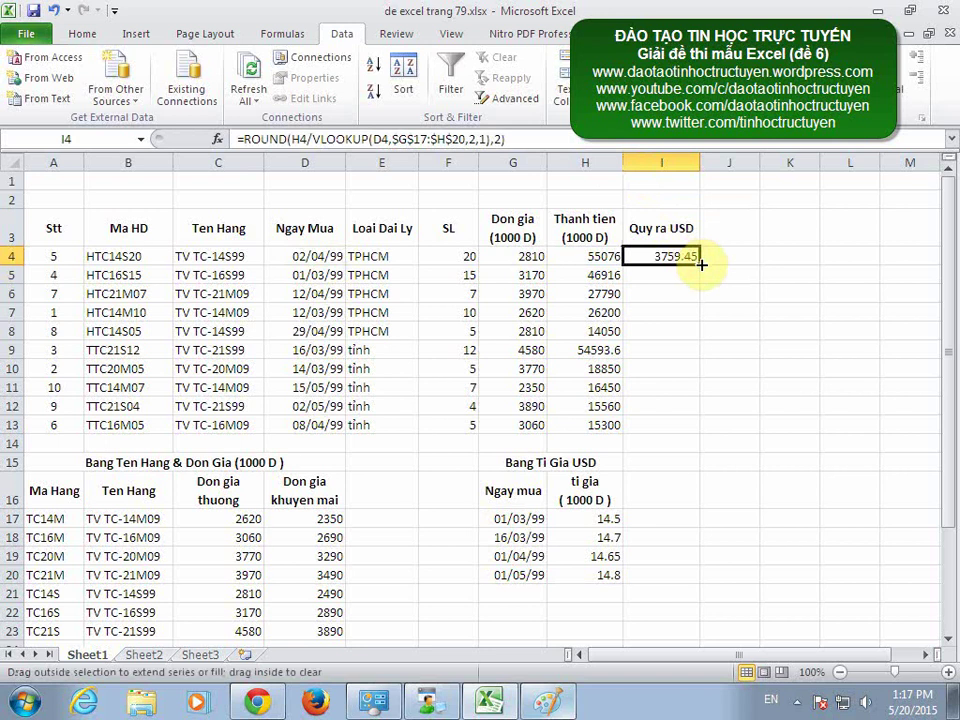
double_click(702, 262)
Underline the item 7 sort requirement in green, then select the Excel summary table from A3.
click(555, 705)
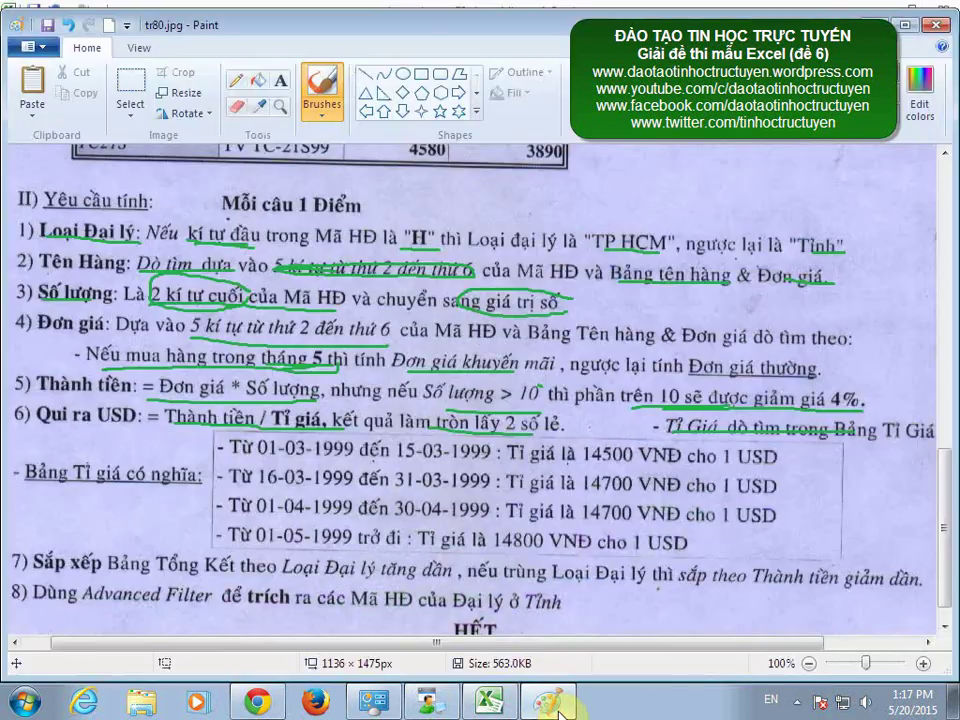
scroll(505, 600, down, 1)
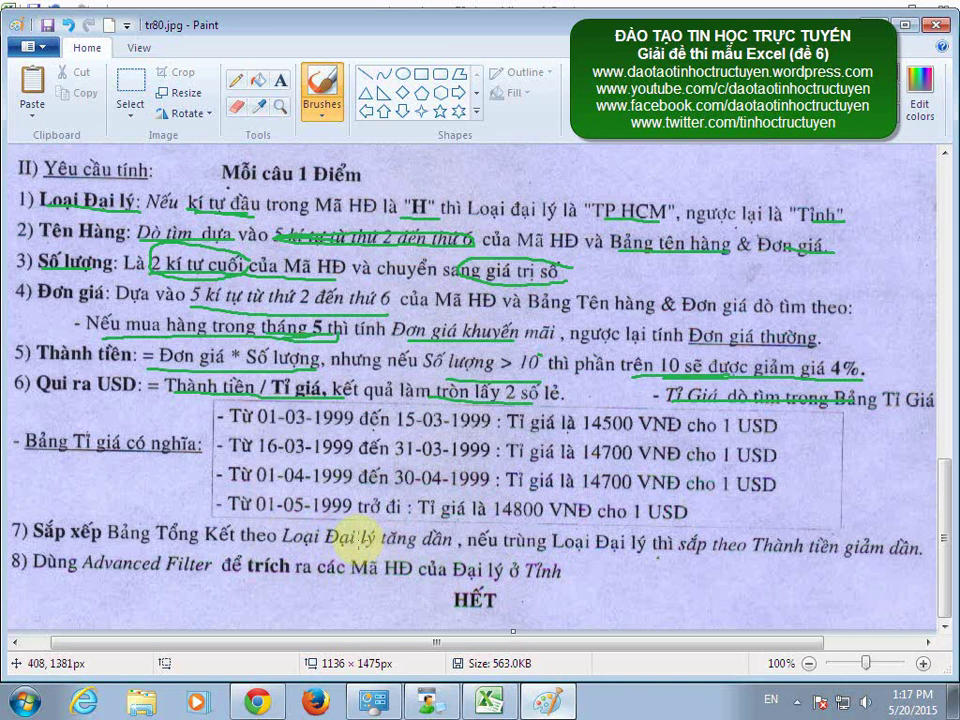
drag(330, 546, 453, 541)
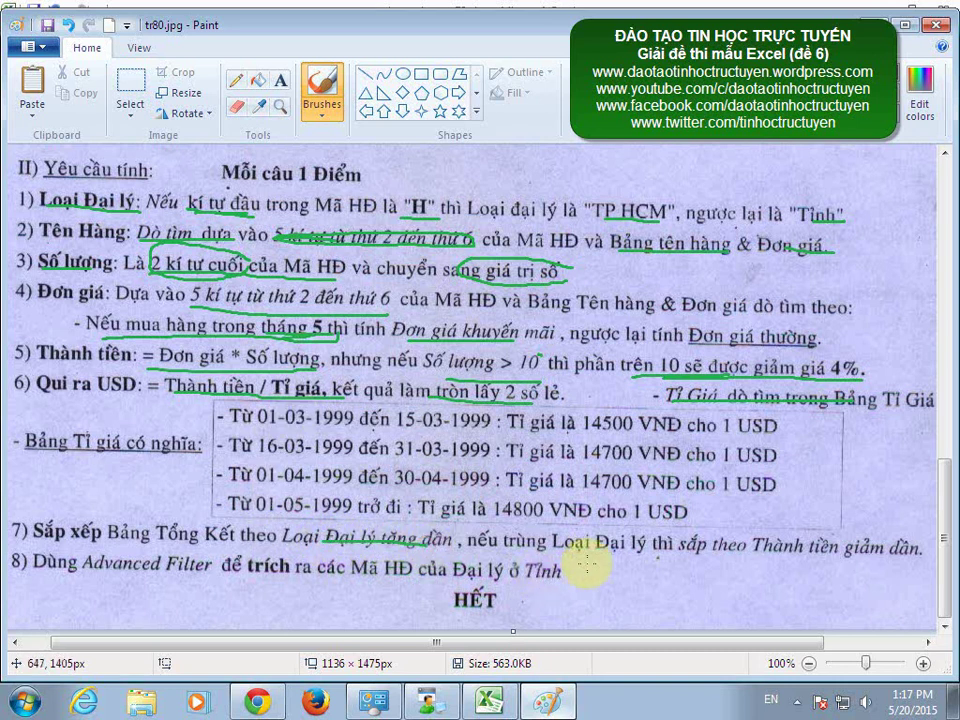
mouse_move(596, 540)
mouse_down()
mouse_move(758, 555)
mouse_move(830, 549)
mouse_up()
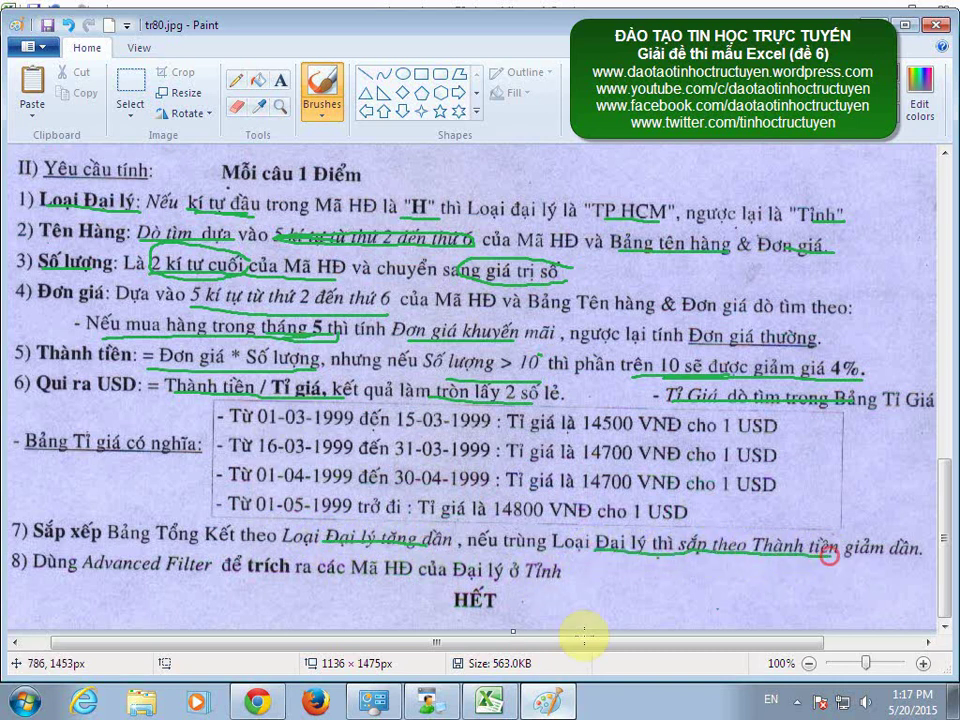
click(488, 702)
mouse_move(54, 229)
mouse_down()
mouse_move(640, 366)
mouse_move(645, 425)
mouse_up()
Sort the table by Loai Dai Ly A to Z, then Thanh tien (1000 D) largest to smallest.
click(408, 84)
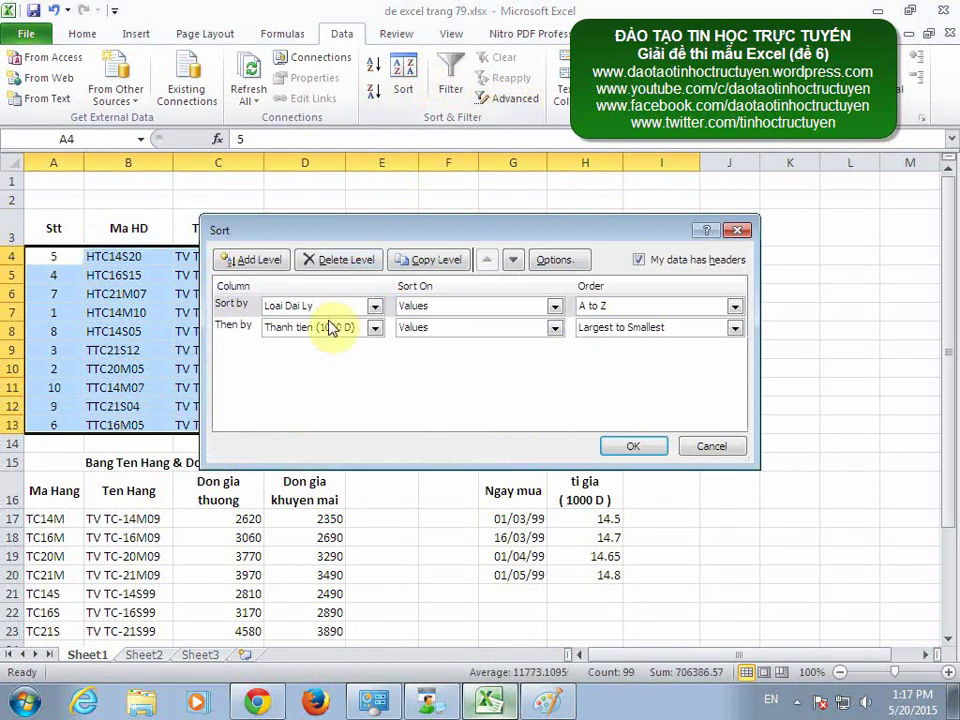
click(340, 306)
click(310, 372)
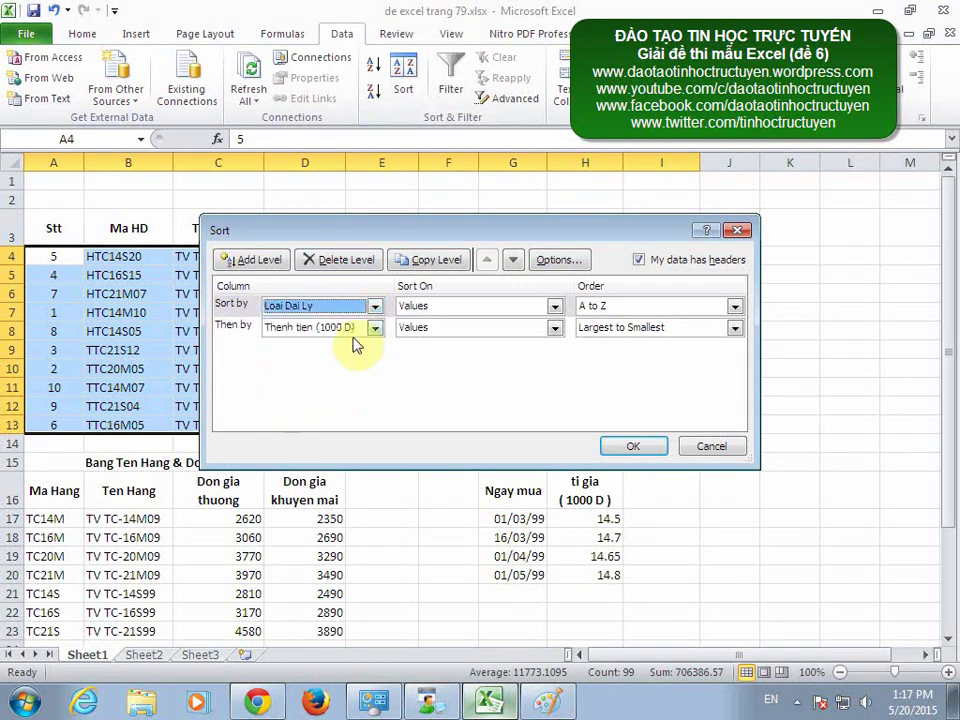
click(354, 327)
click(350, 437)
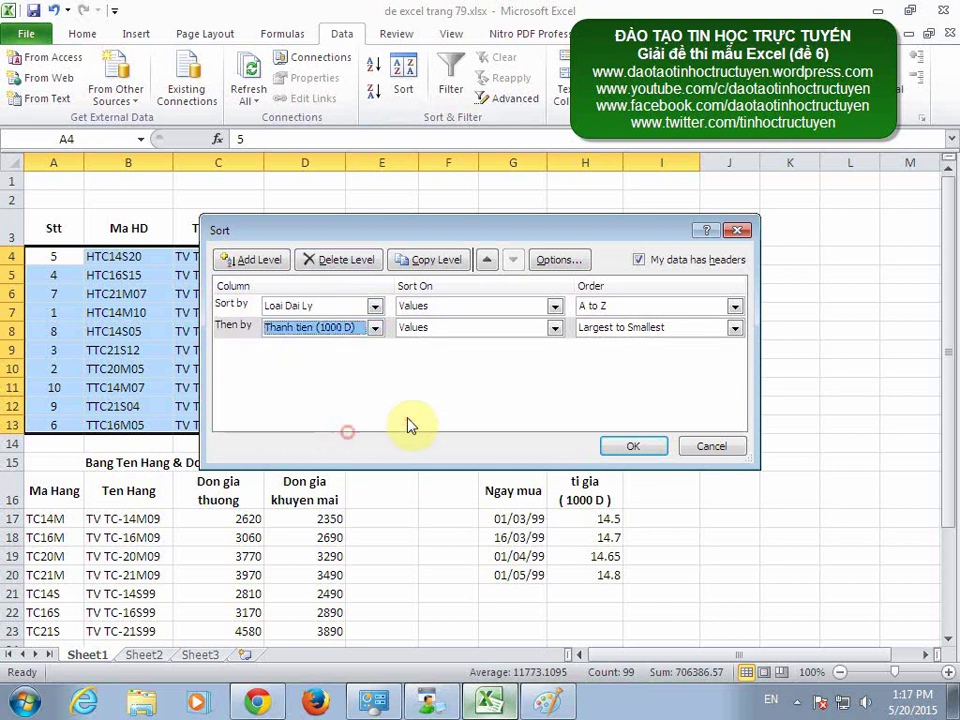
click(642, 328)
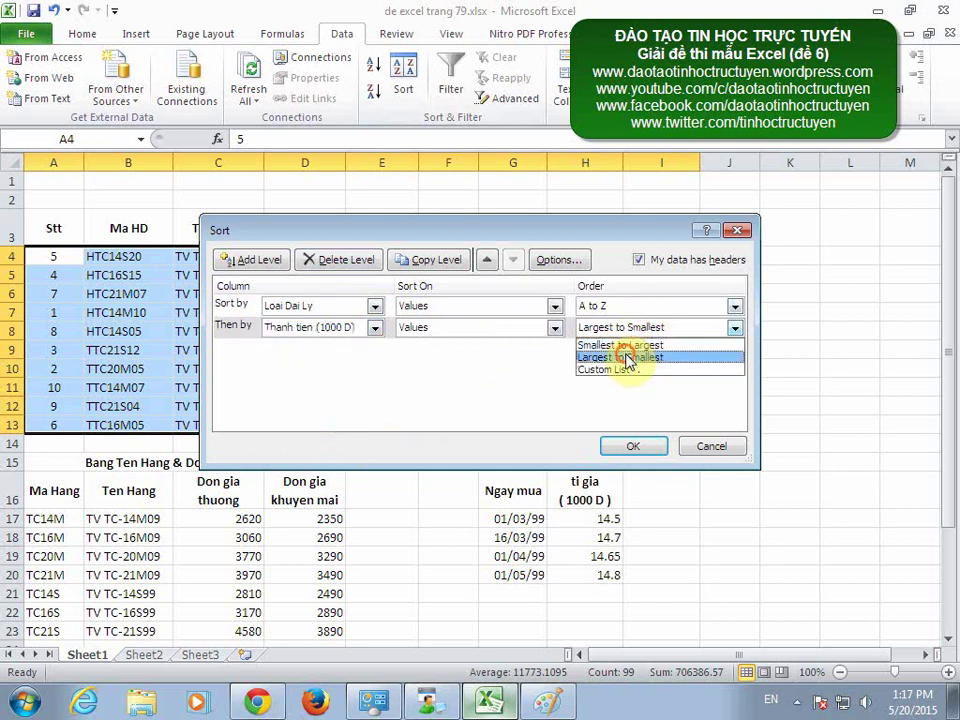
click(610, 357)
click(634, 447)
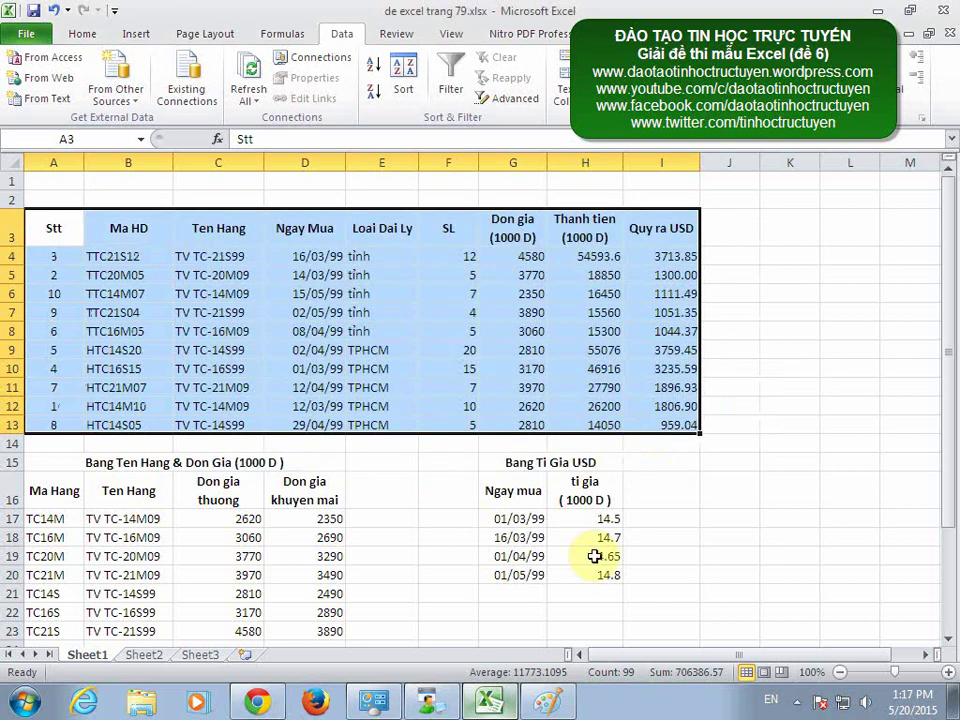
Underline requirement 8 about extracting tỉnh agents in Paint, then select cell J3 in Excel.
click(540, 697)
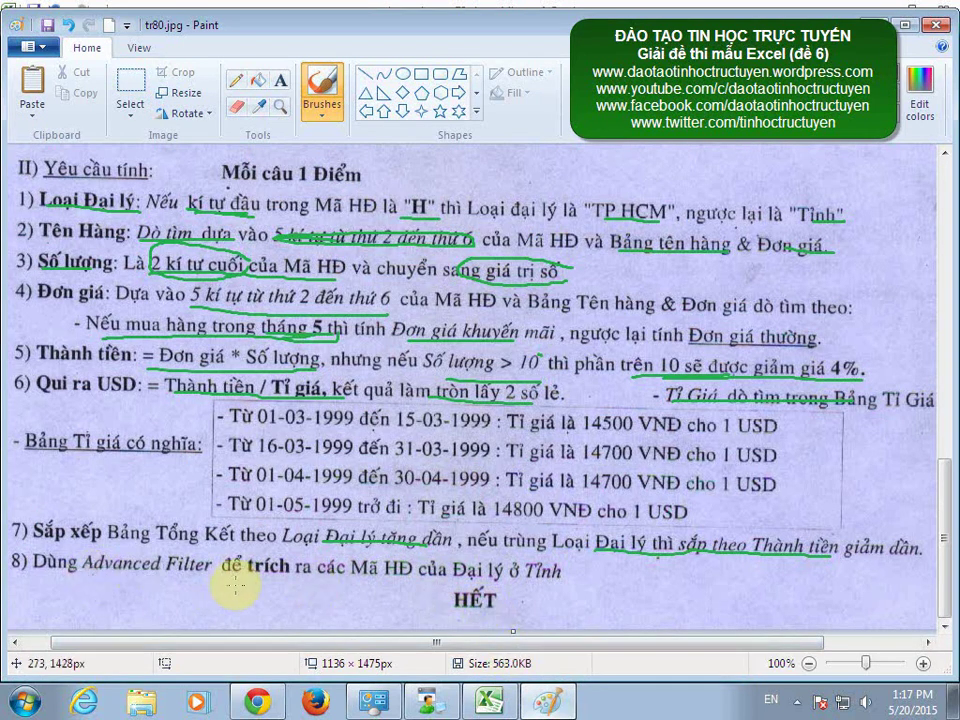
drag(228, 577, 548, 591)
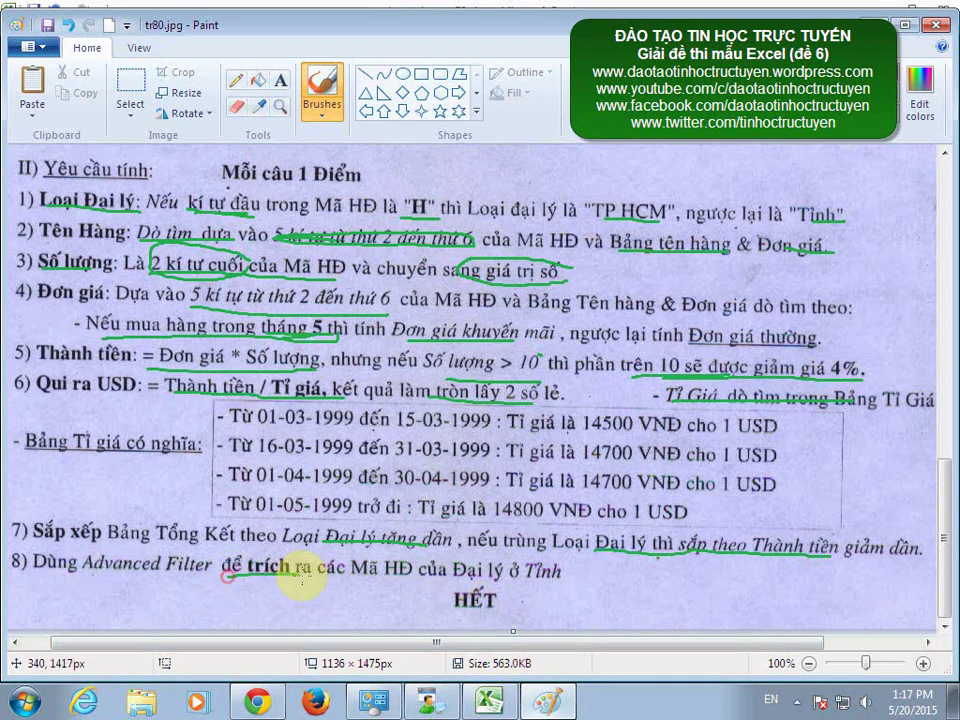
click(550, 698)
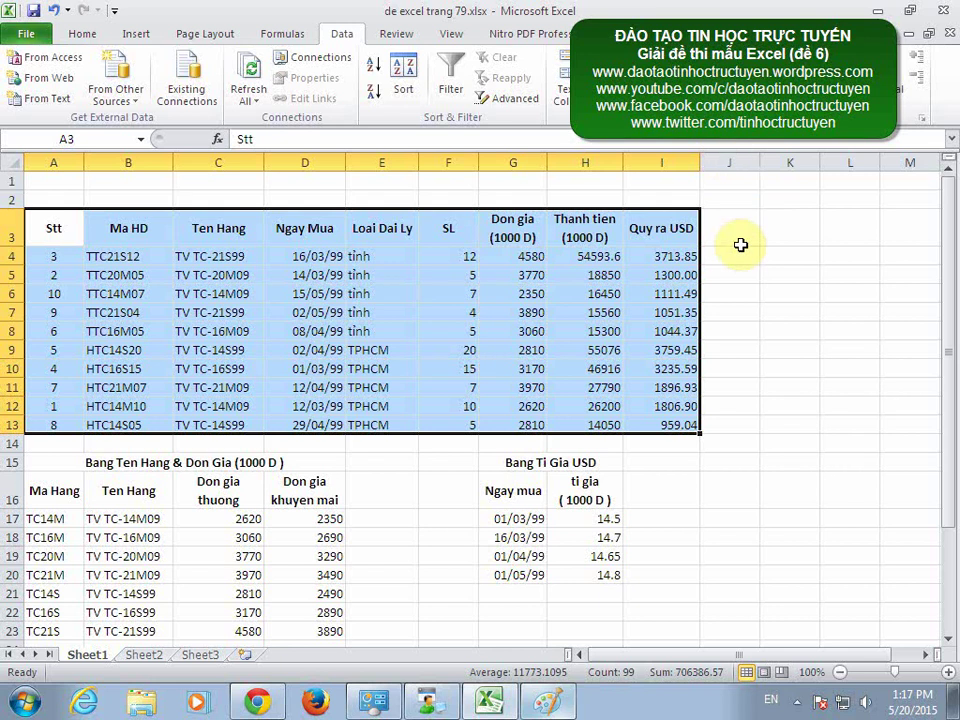
click(739, 244)
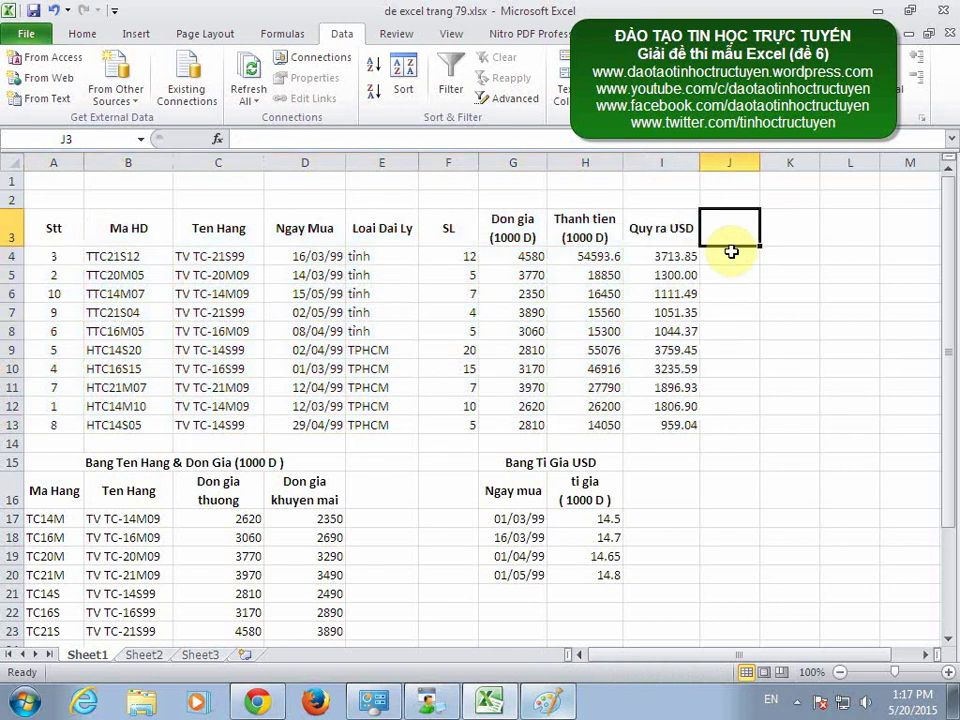
Enter the heading 'dk cau 8' in J3 and the criterion =E4="tỉnh" in J4, then select the table.
text(dk cau 8)
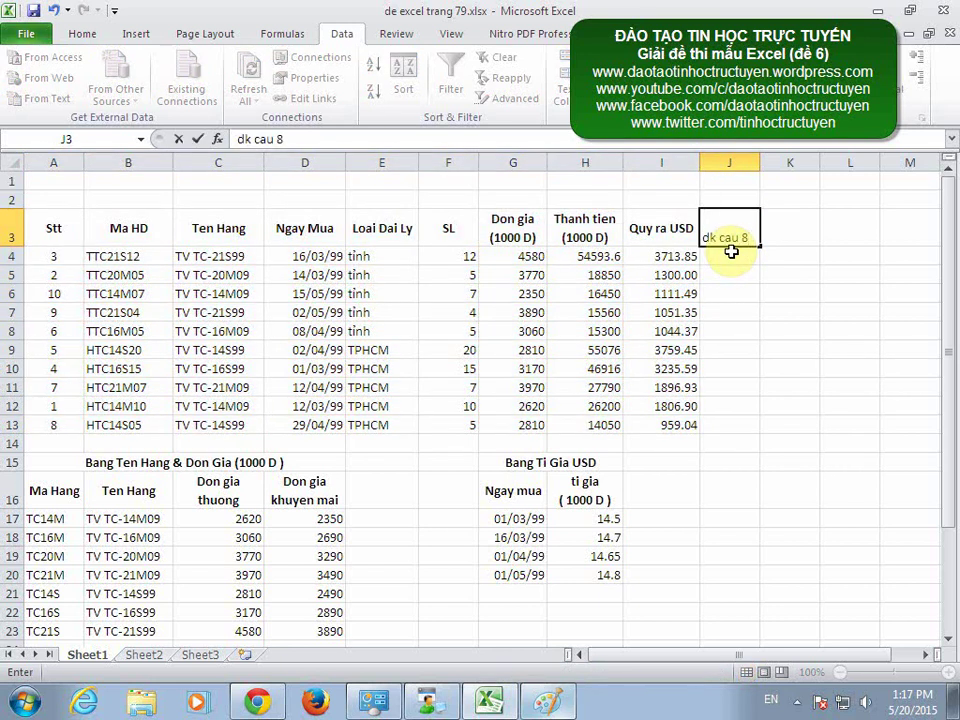
key(Return)
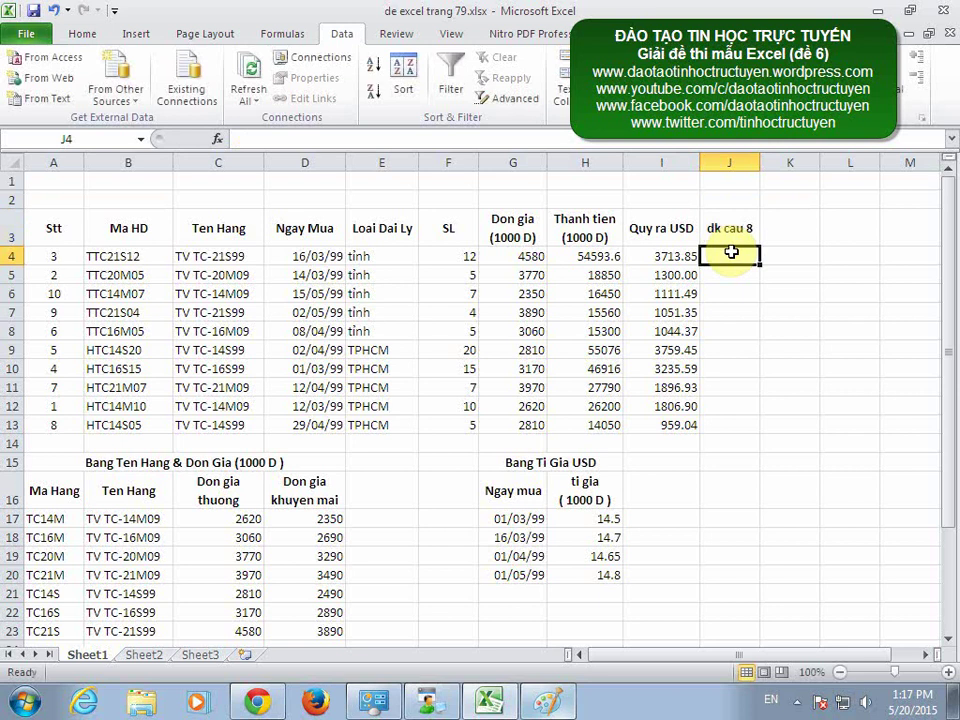
text(=)
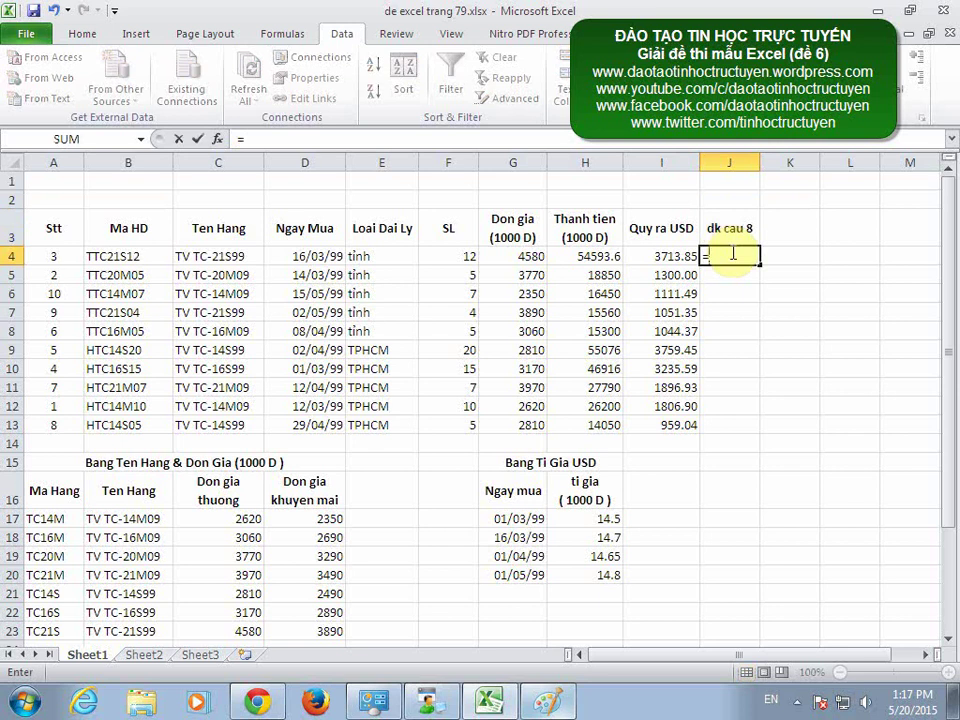
click(396, 256)
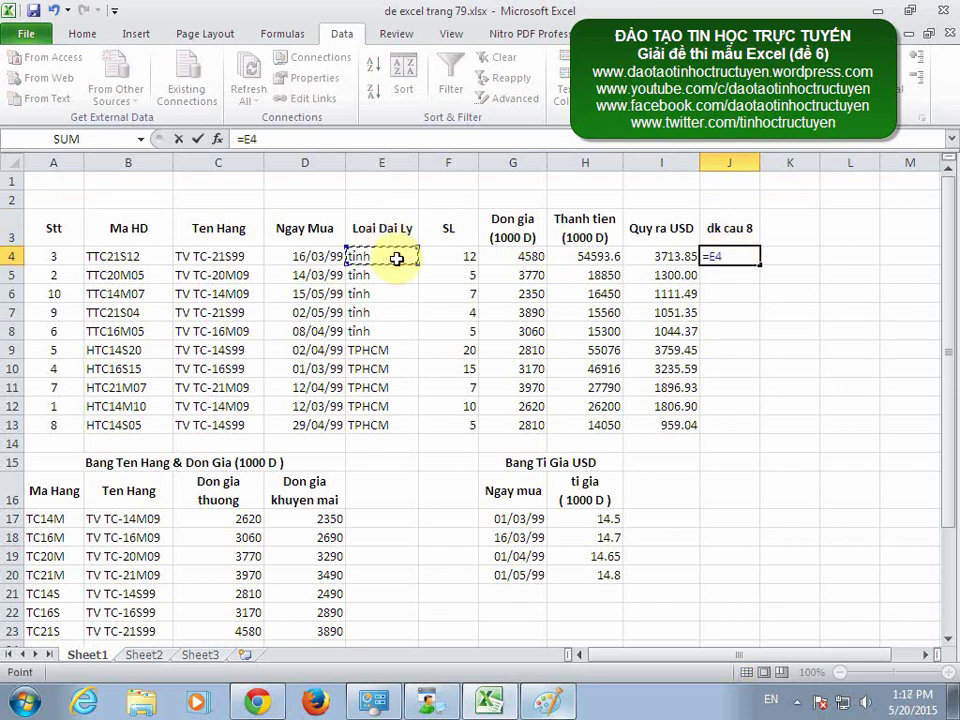
text(="tỉnh)
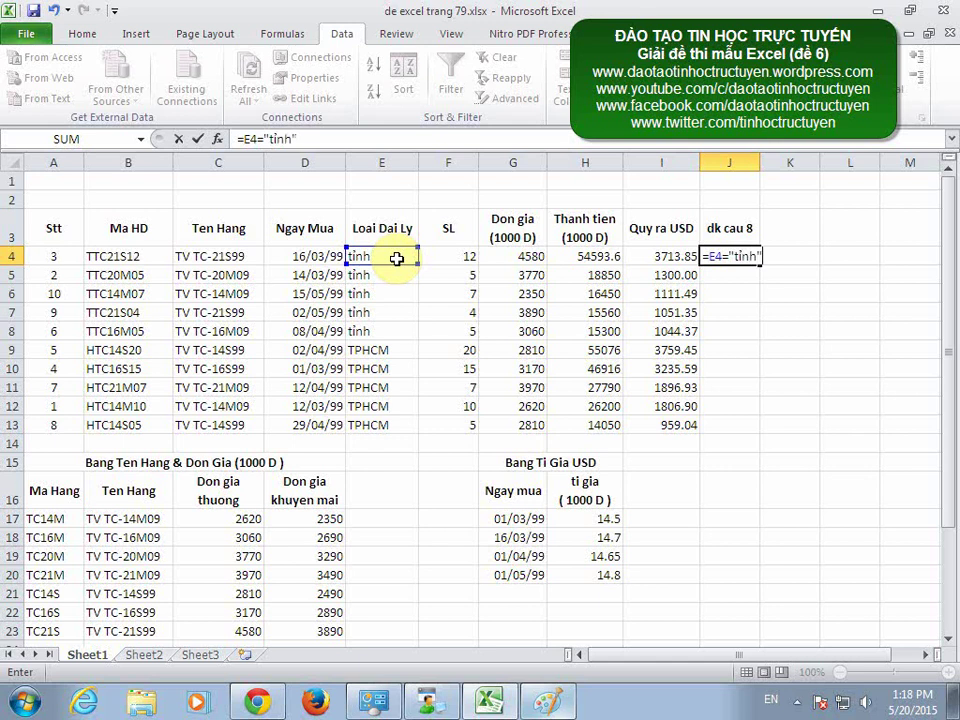
key(Return)
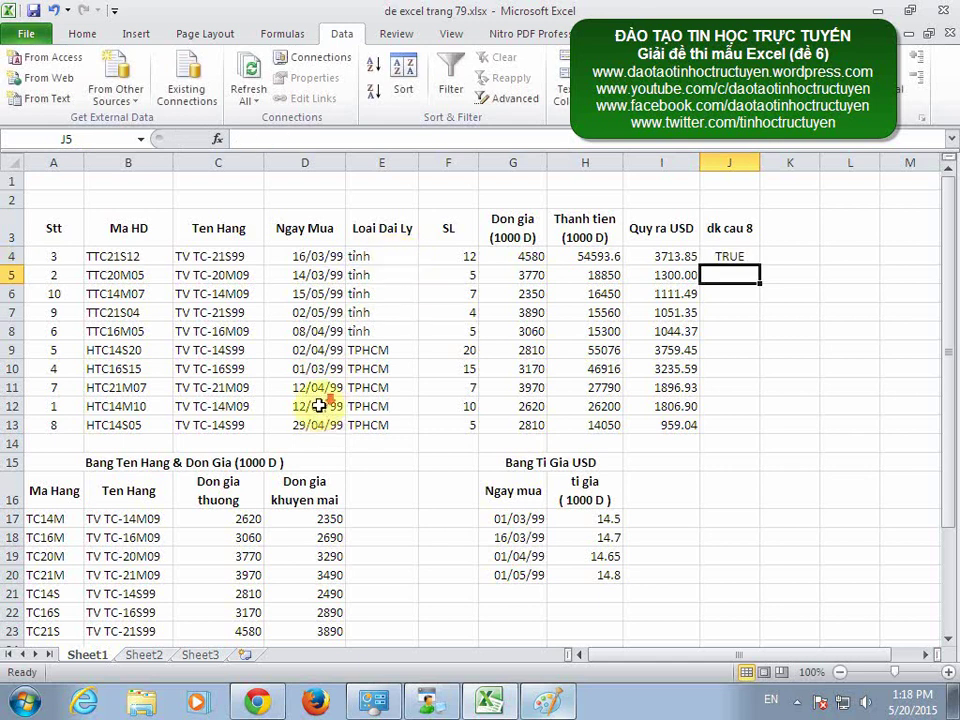
mouse_move(78, 234)
mouse_down()
mouse_move(657, 407)
mouse_move(658, 424)
mouse_up()
Set up Advanced Filter to copy to another location, with list range A3:I13.
click(507, 99)
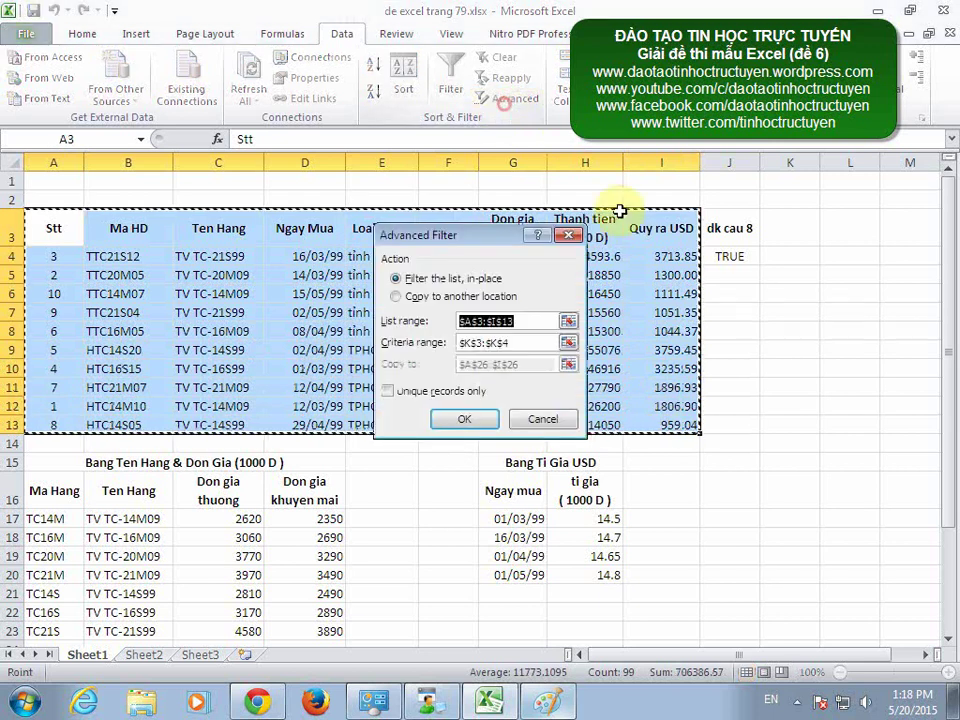
click(440, 296)
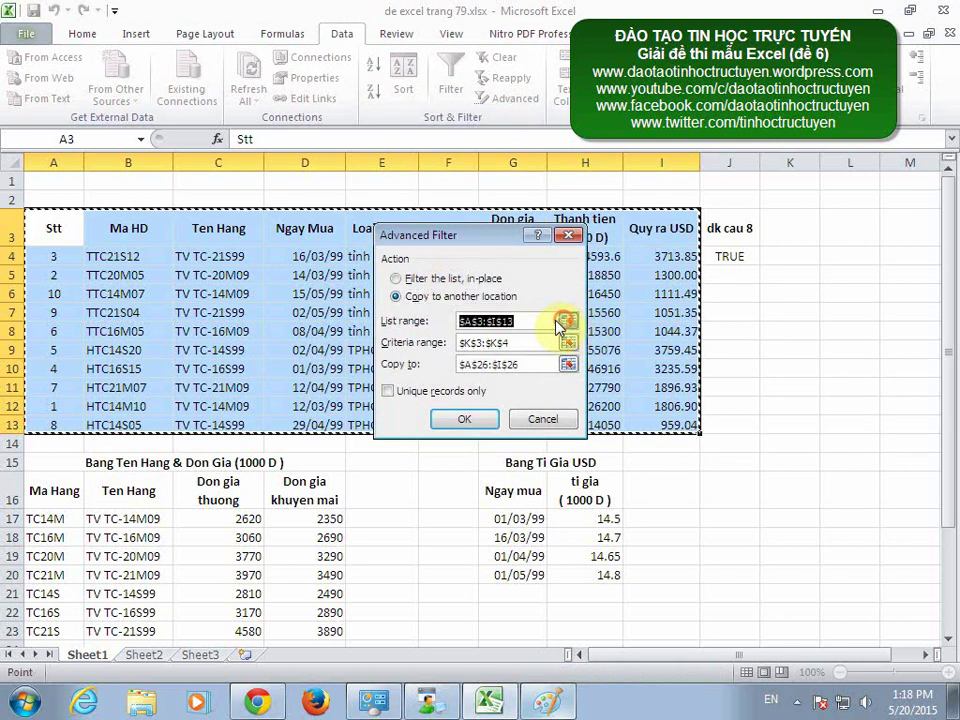
click(566, 321)
drag(54, 228, 672, 406)
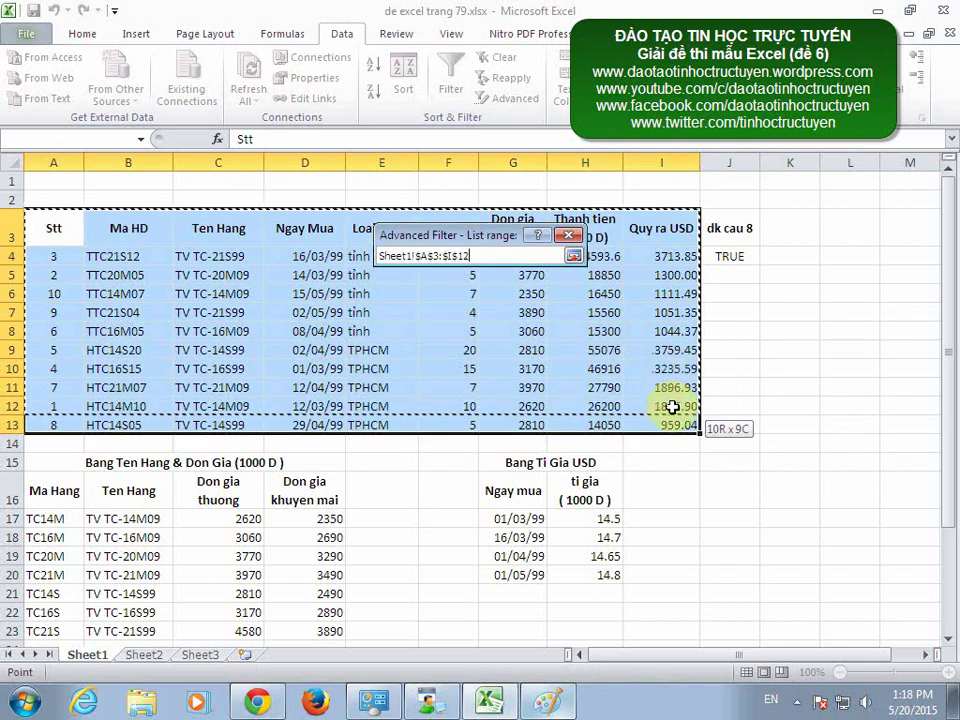
drag(54, 228, 673, 424)
click(573, 256)
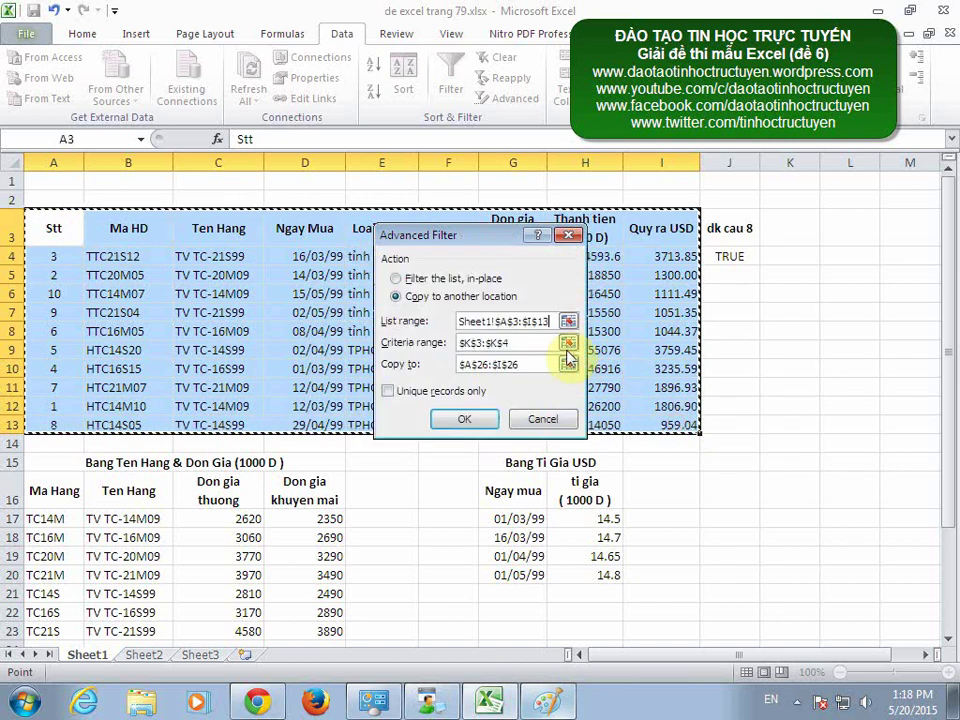
Use criteria range J3:J4 and output cell A26, then run the filter.
click(568, 343)
drag(730, 228, 730, 256)
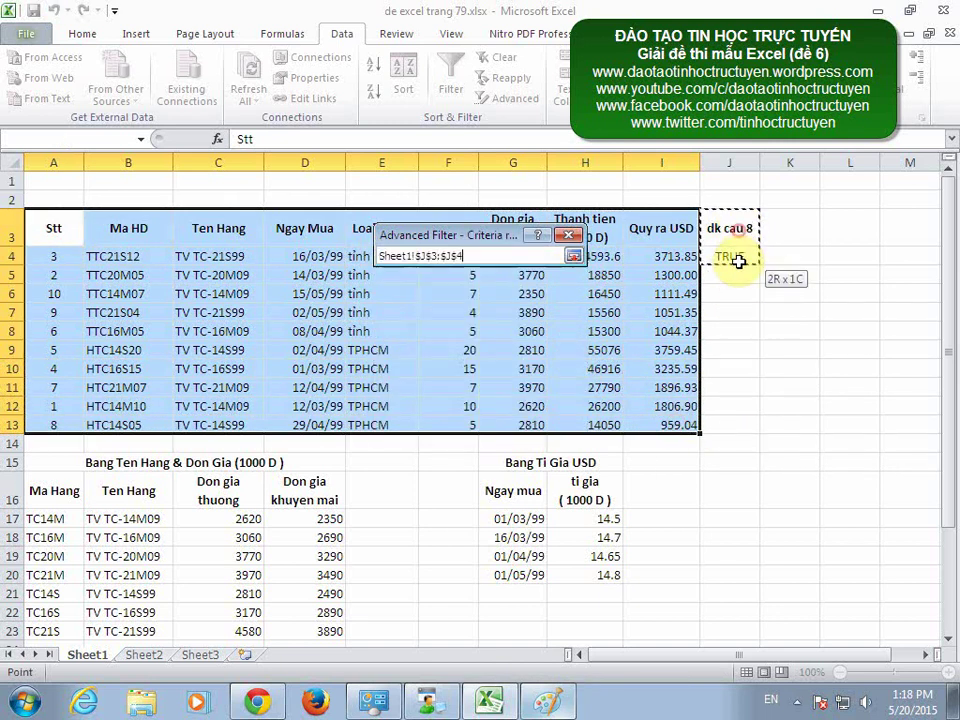
click(573, 256)
click(568, 364)
scroll(461, 429, down, 1)
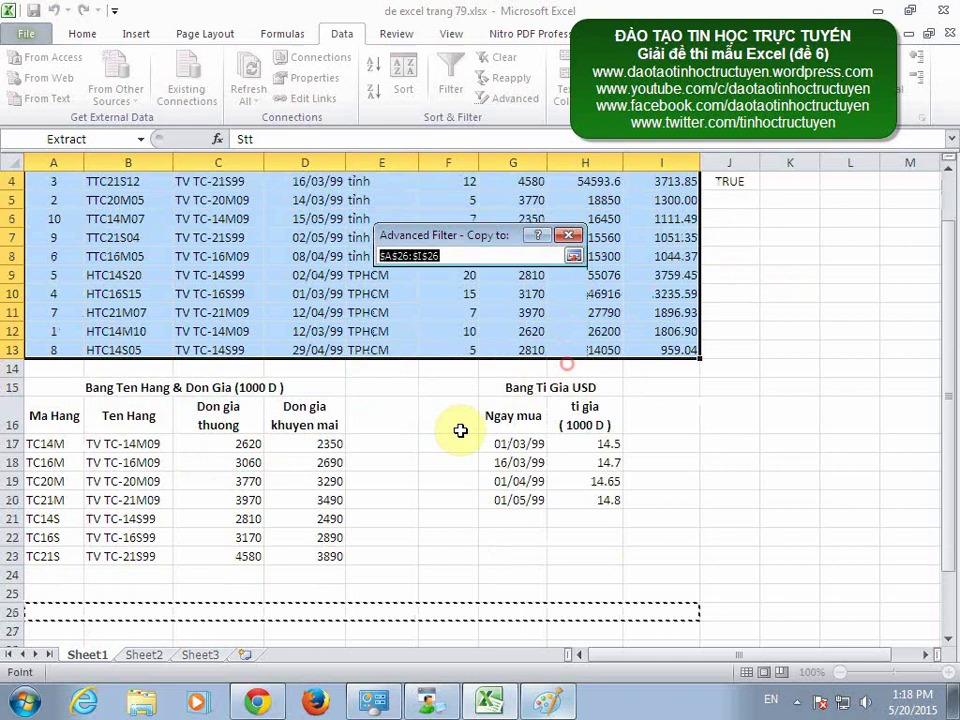
click(52, 610)
click(571, 256)
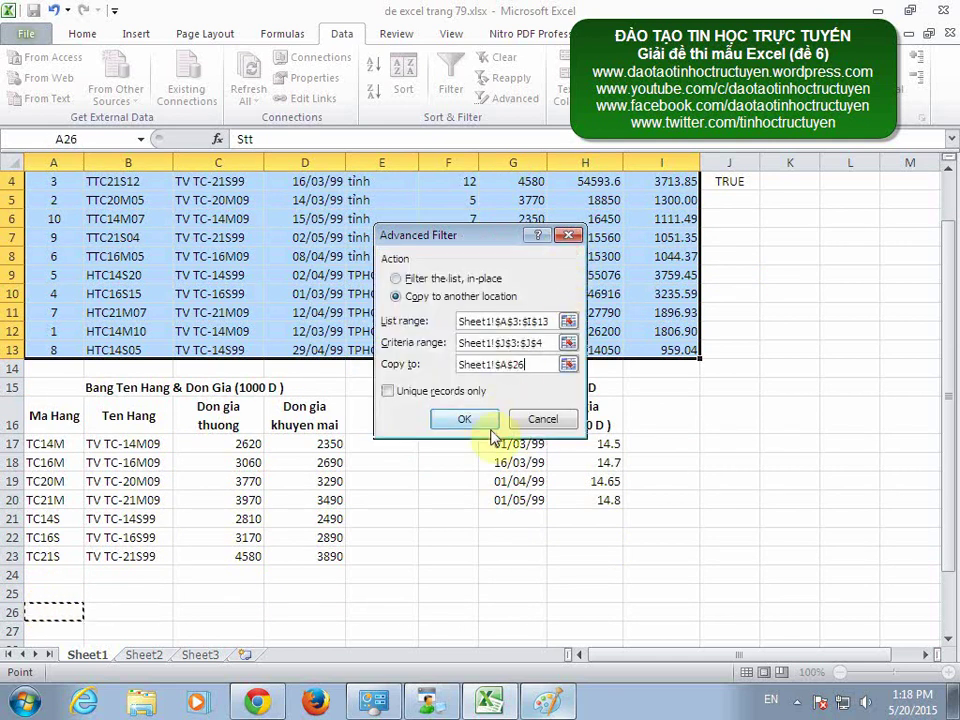
click(456, 422)
Label the extracted rows 'rút trích câu 8' in A25.
scroll(231, 460, down, 2)
scroll(231, 460, down, 1)
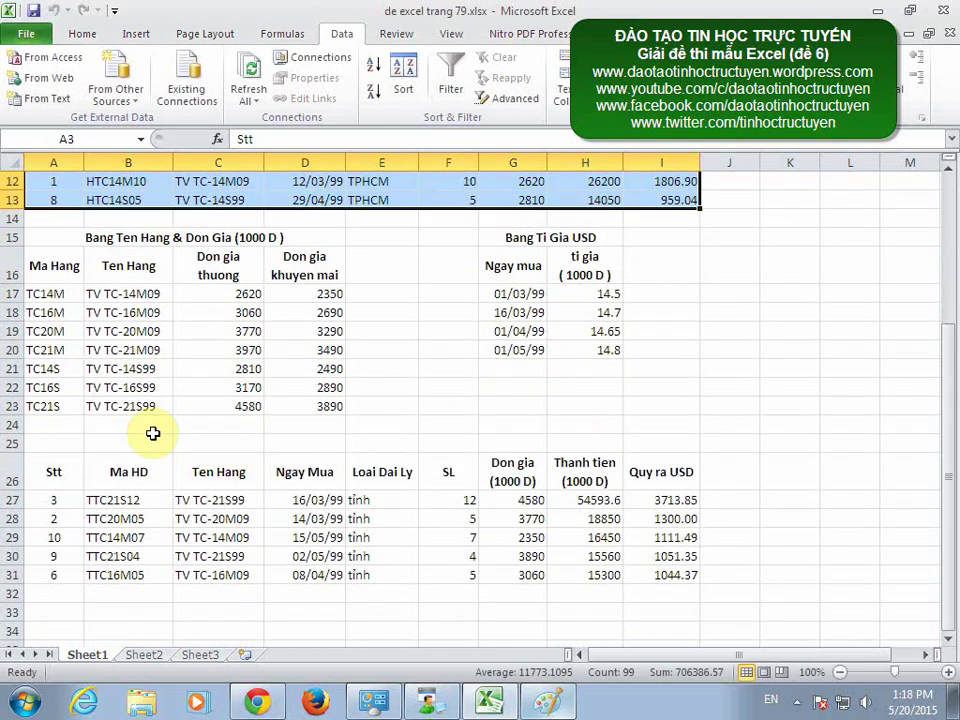
click(60, 441)
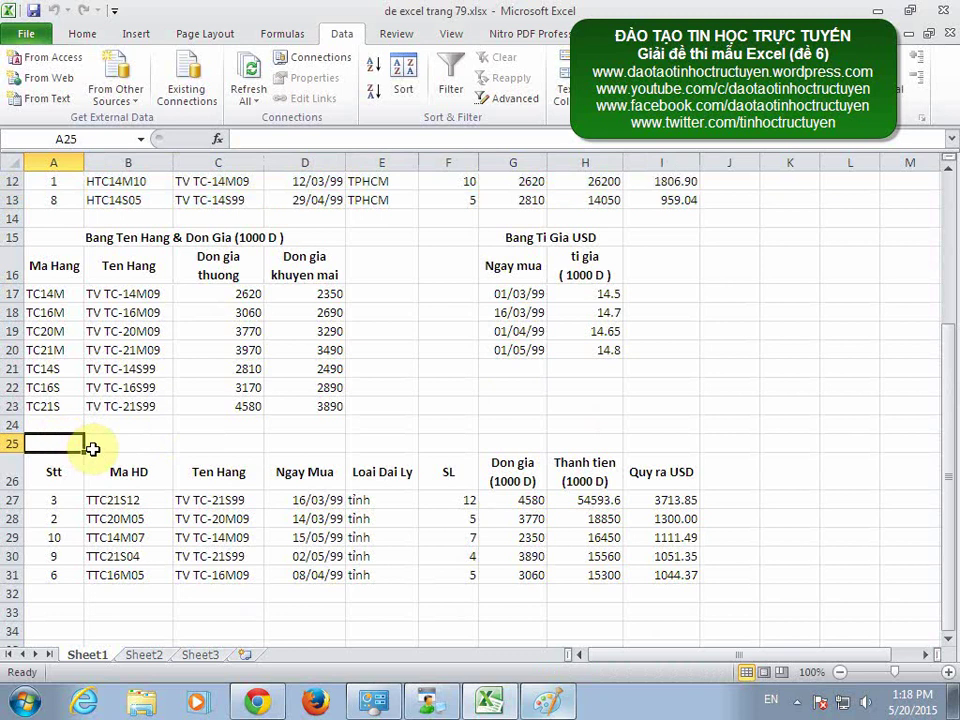
text(rút trích câu 8)
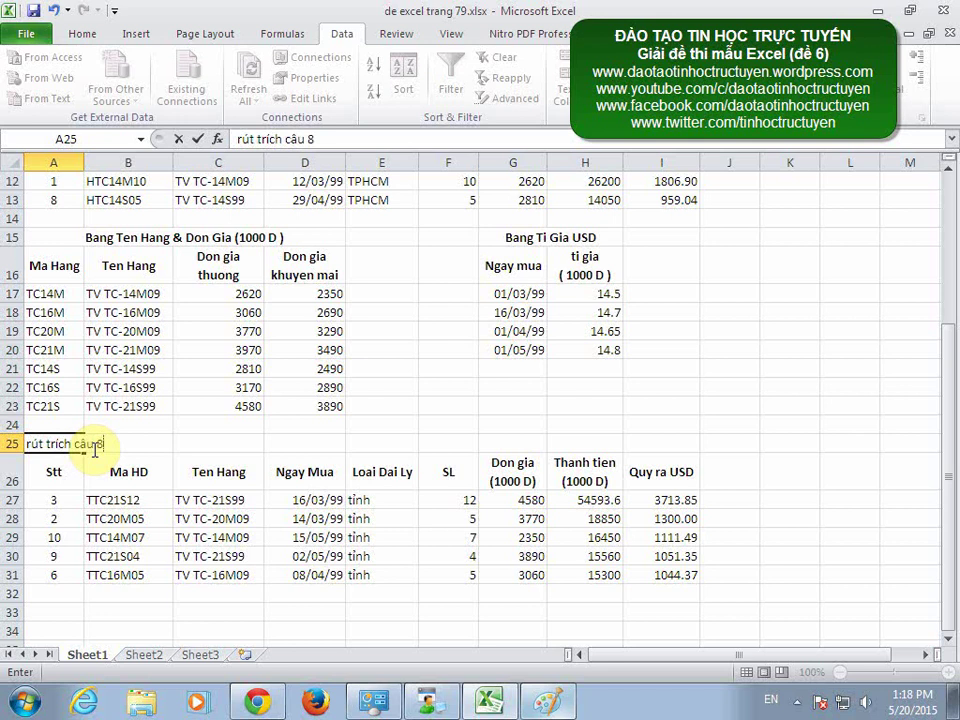
key(Return)
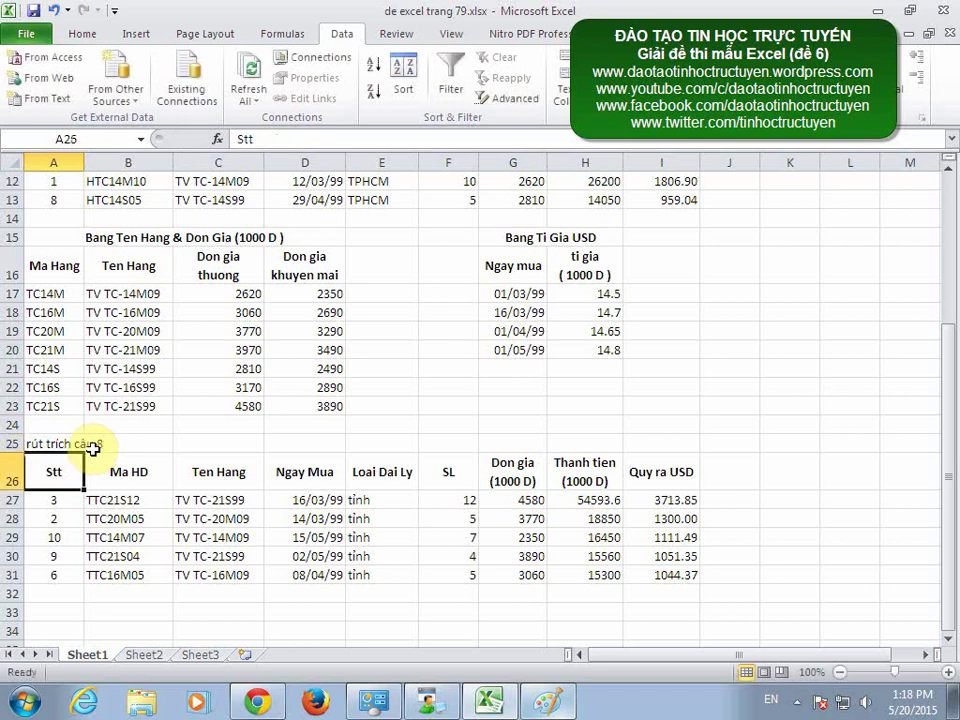